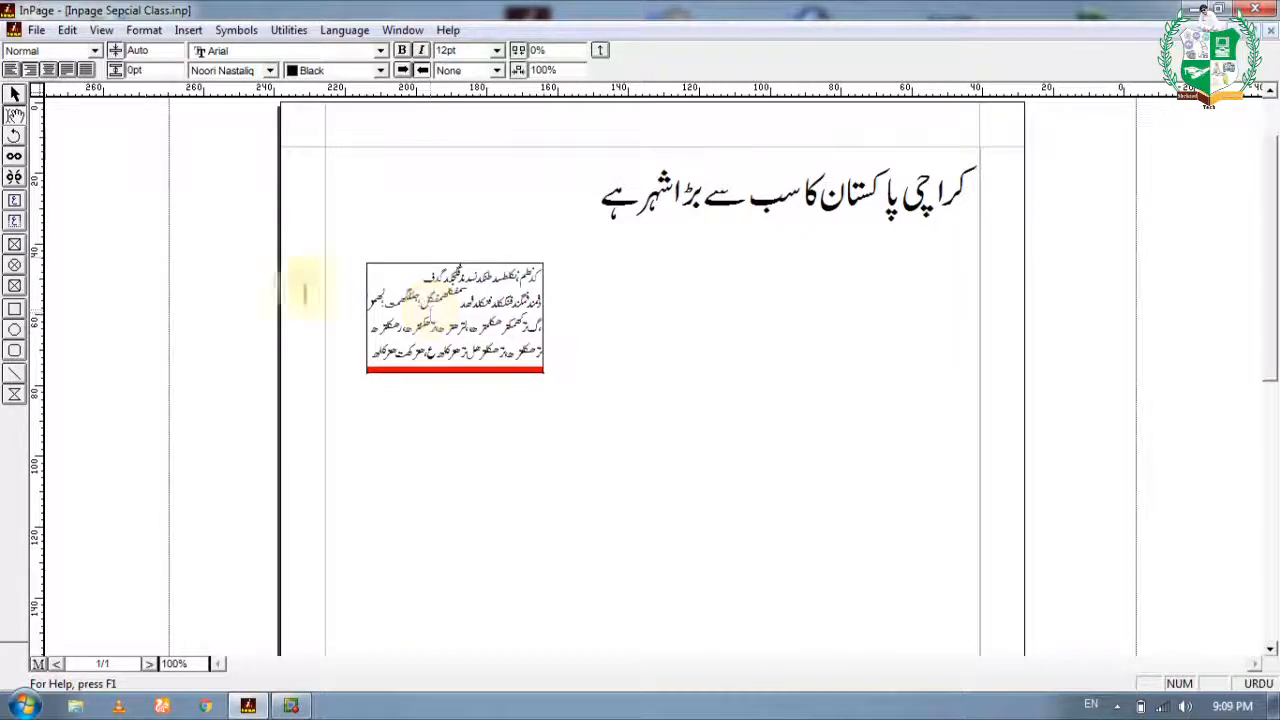
Select the small Urdu paragraph's text box and extend its bottom edge to a height of about 49 mm.
click(14, 94)
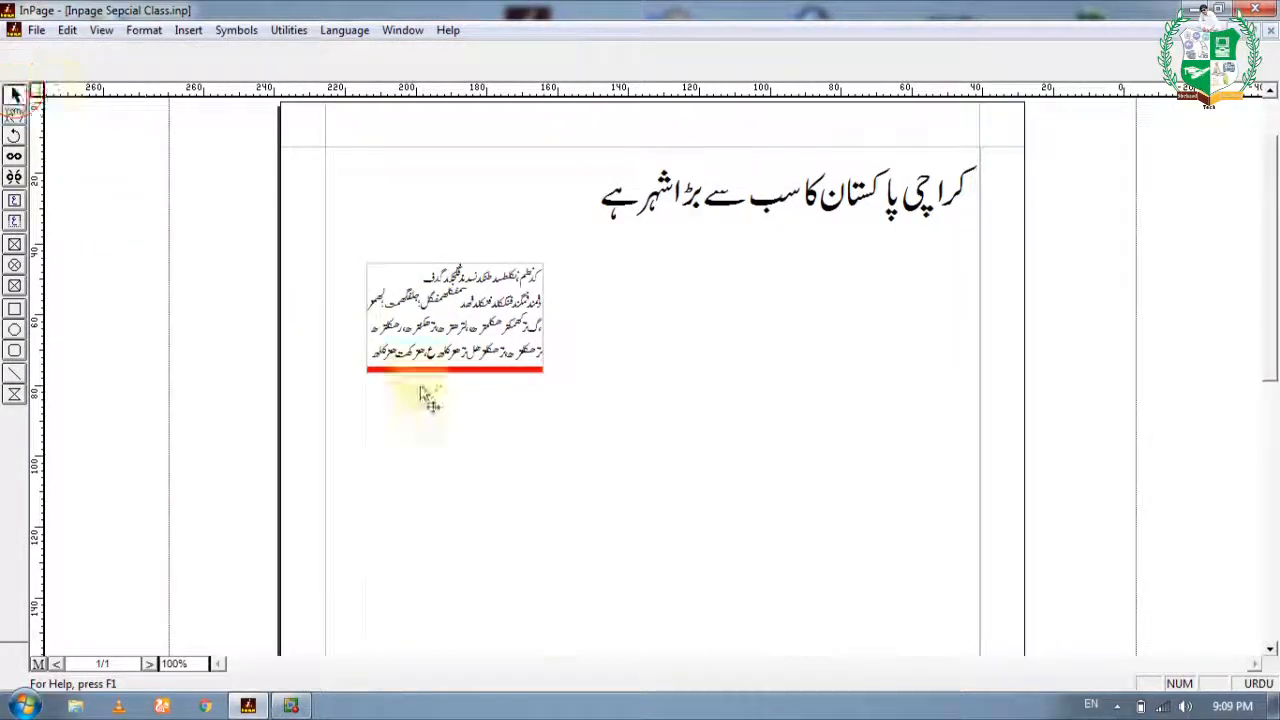
click(428, 327)
drag(455, 371, 447, 438)
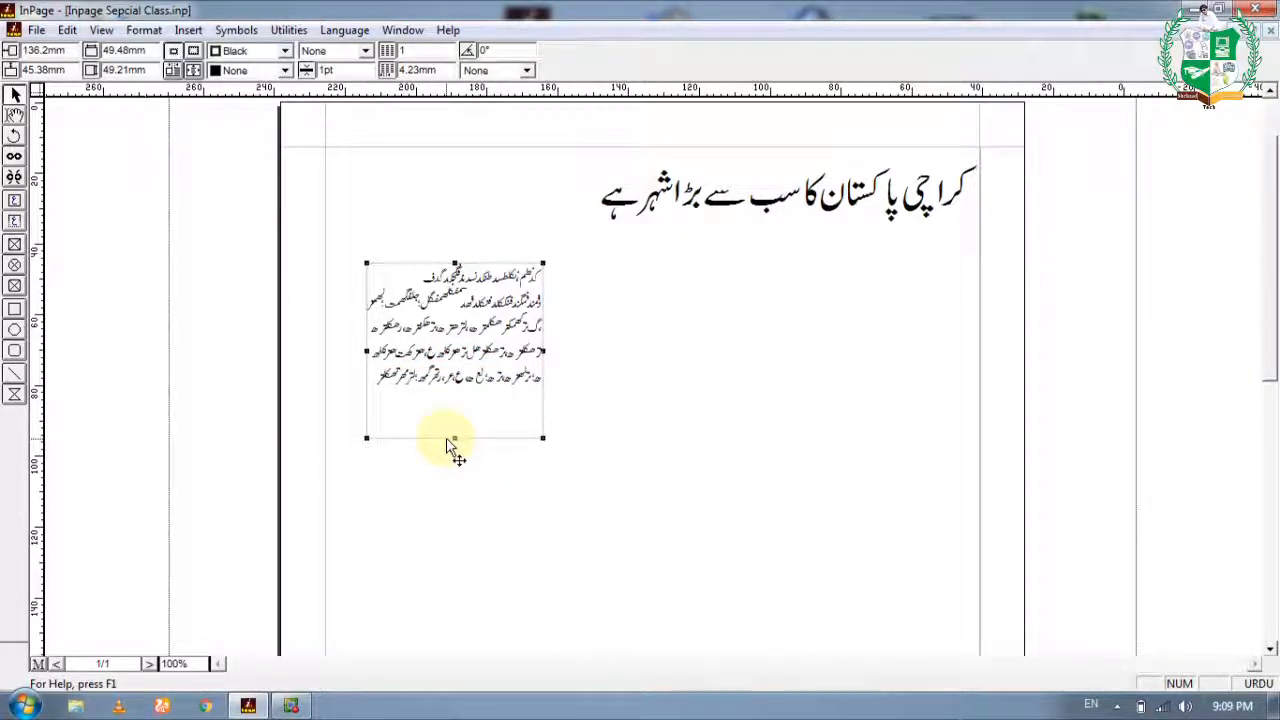
Move the paragraph text box around the page and place it at about 131 mm horizontally and 58 mm vertically.
drag(455, 327, 543, 243)
drag(544, 288, 429, 236)
drag(533, 297, 465, 228)
drag(456, 219, 473, 358)
drag(459, 306, 504, 349)
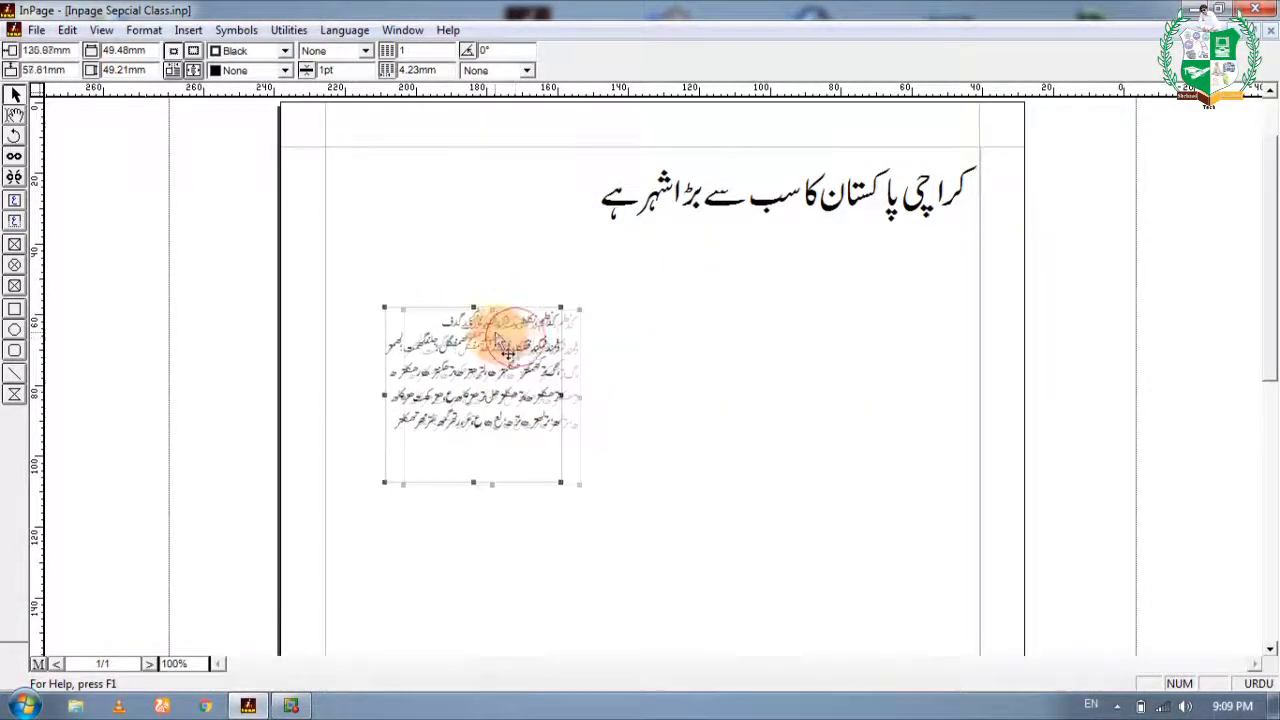
Try selecting several lines of text inside the paragraph box, and return to object selection.
click(391, 231)
drag(437, 320, 481, 390)
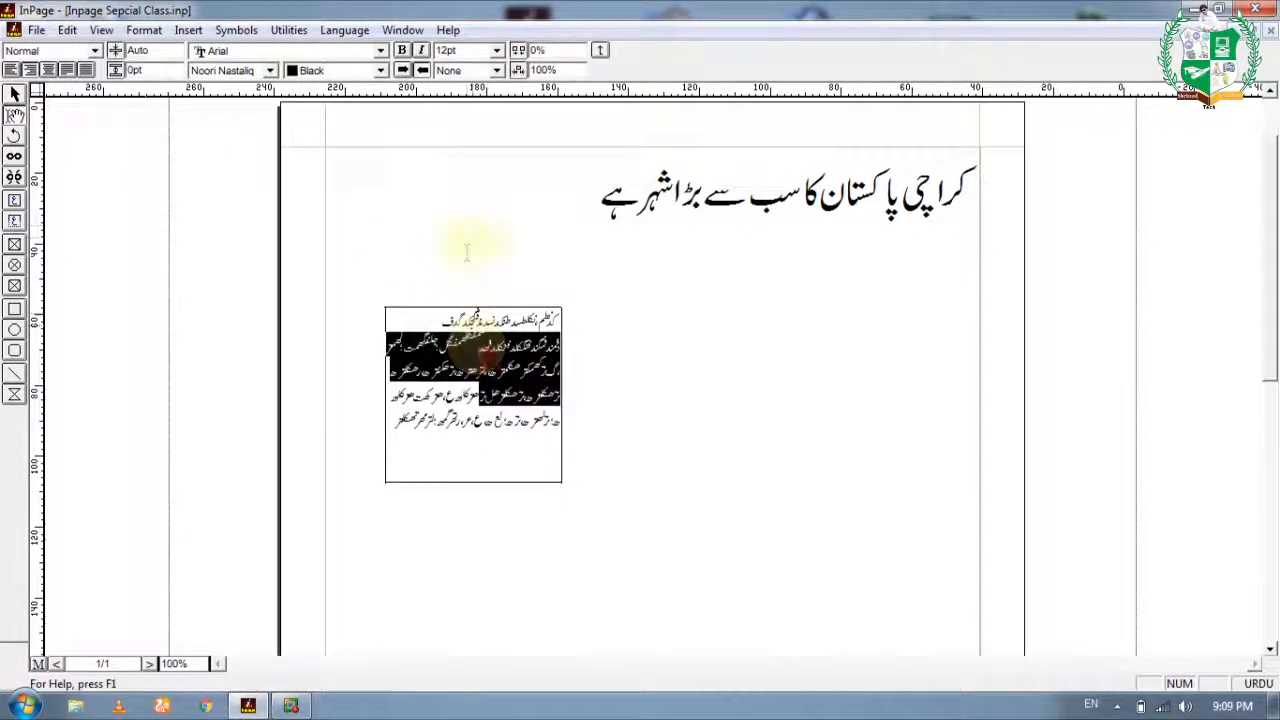
click(61, 71)
click(15, 93)
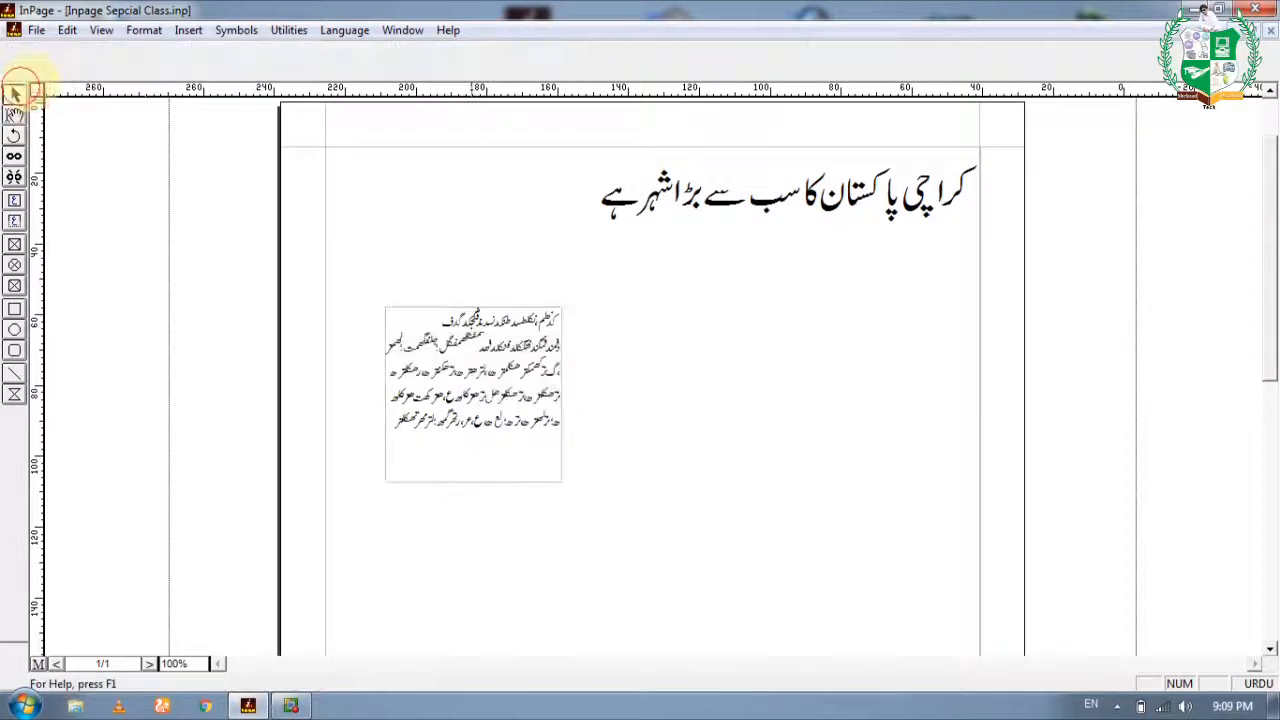
Try the horizontal and diagonal hatch patterns on the paragraph text box, and reset its hatch to None.
click(422, 358)
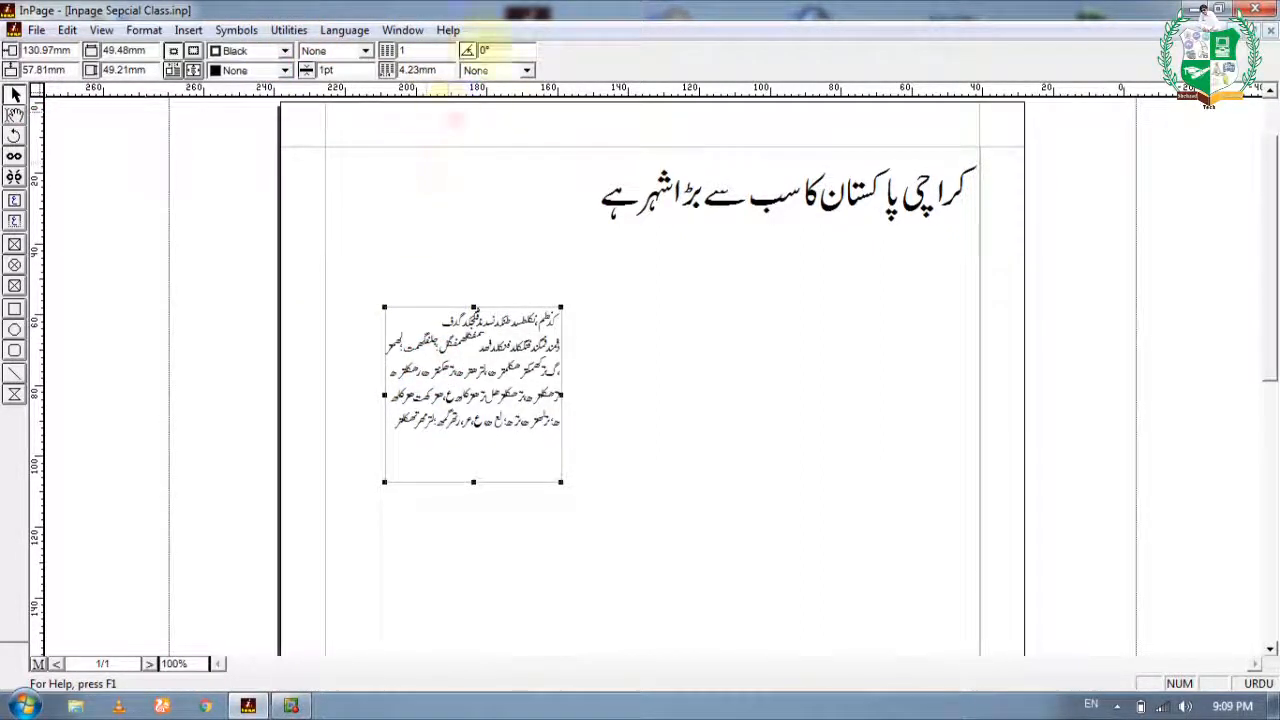
click(528, 72)
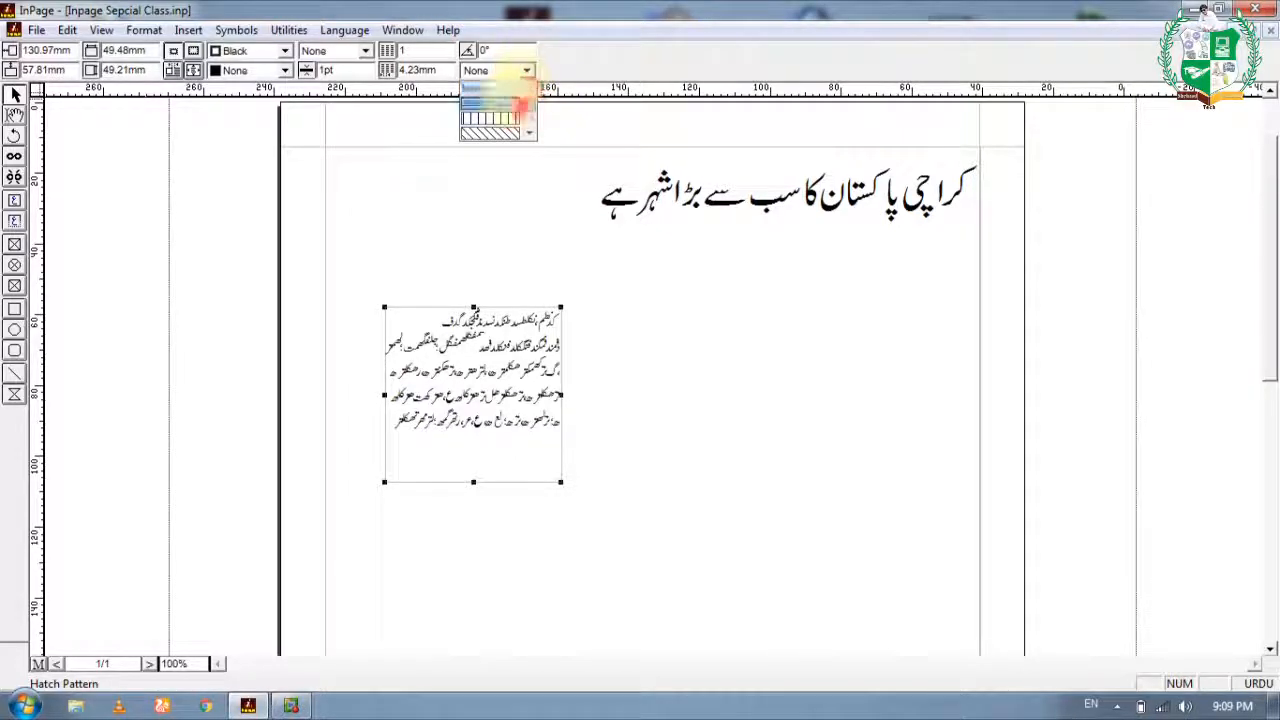
click(505, 104)
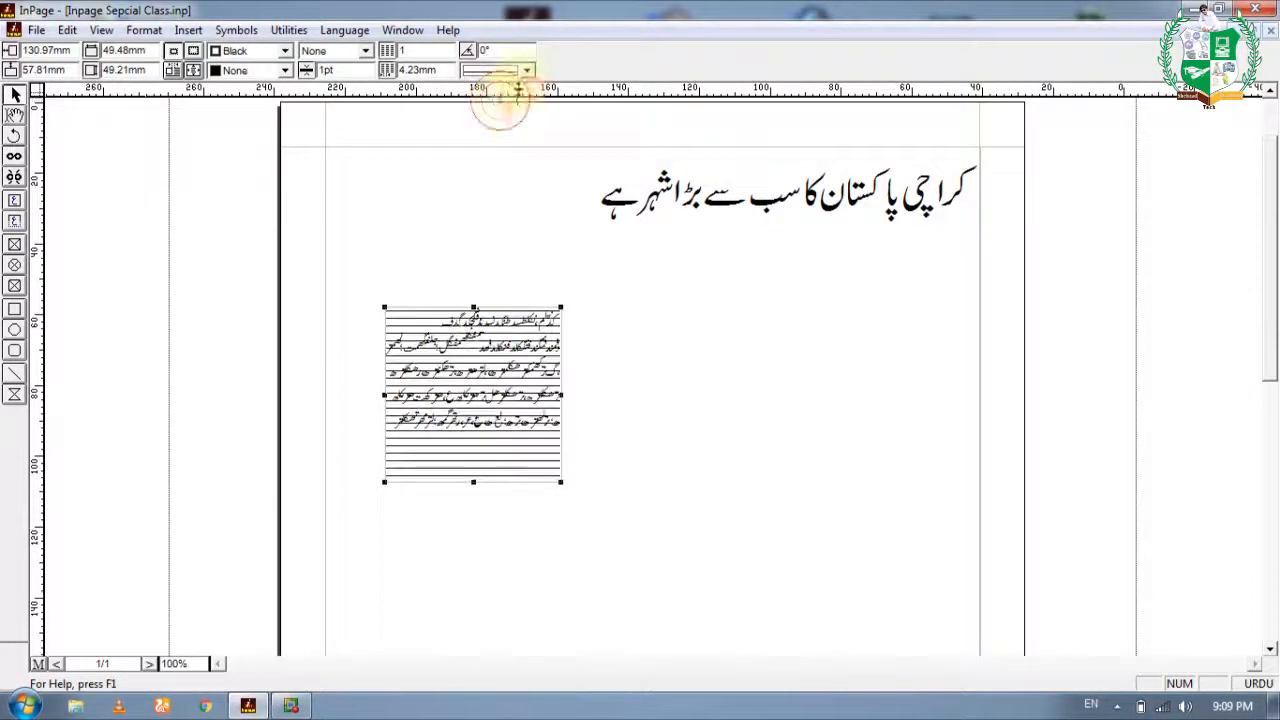
click(520, 70)
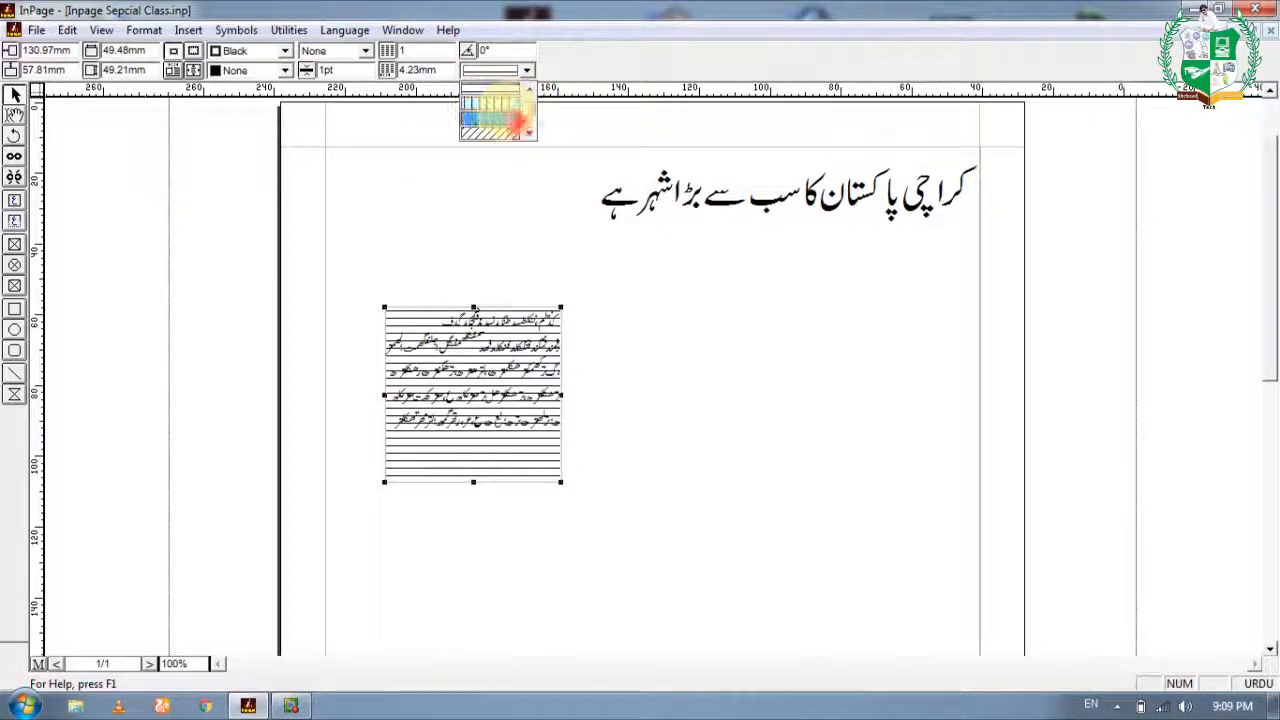
click(503, 131)
click(526, 71)
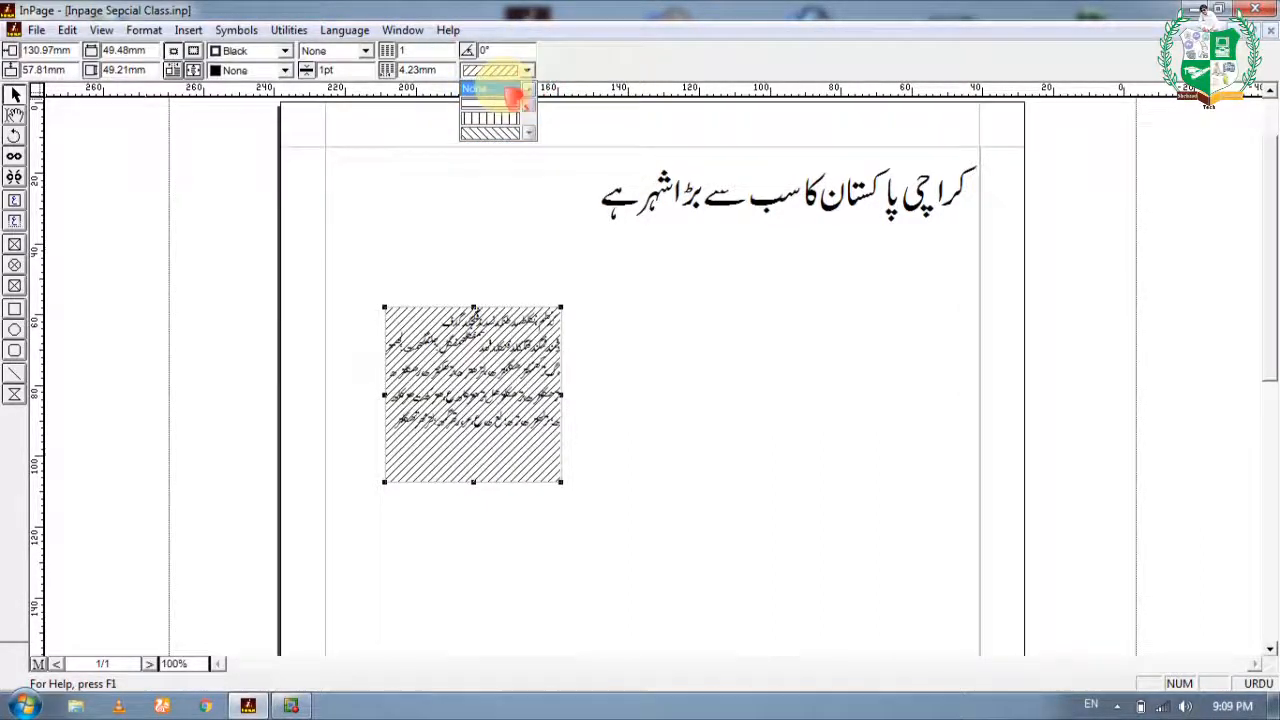
click(480, 89)
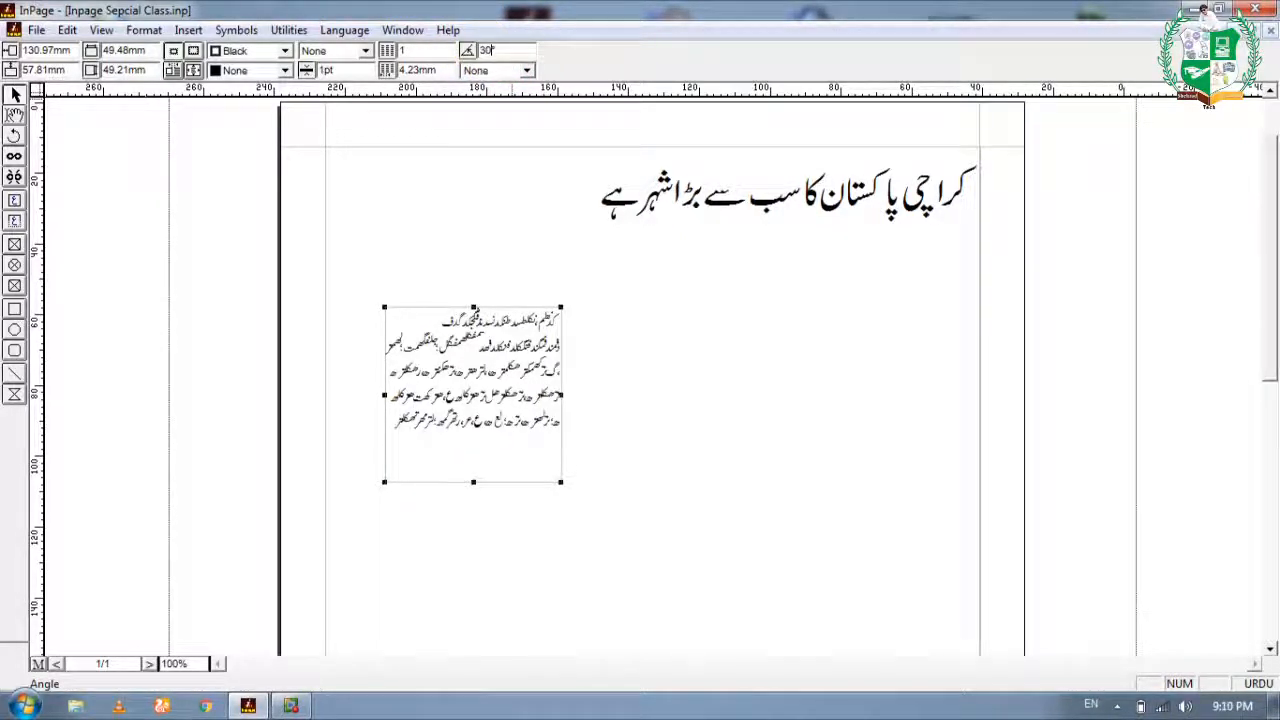
Try rotating the paragraph text box to 30° and 50°, and reset its angle to 0°.
key(Return)
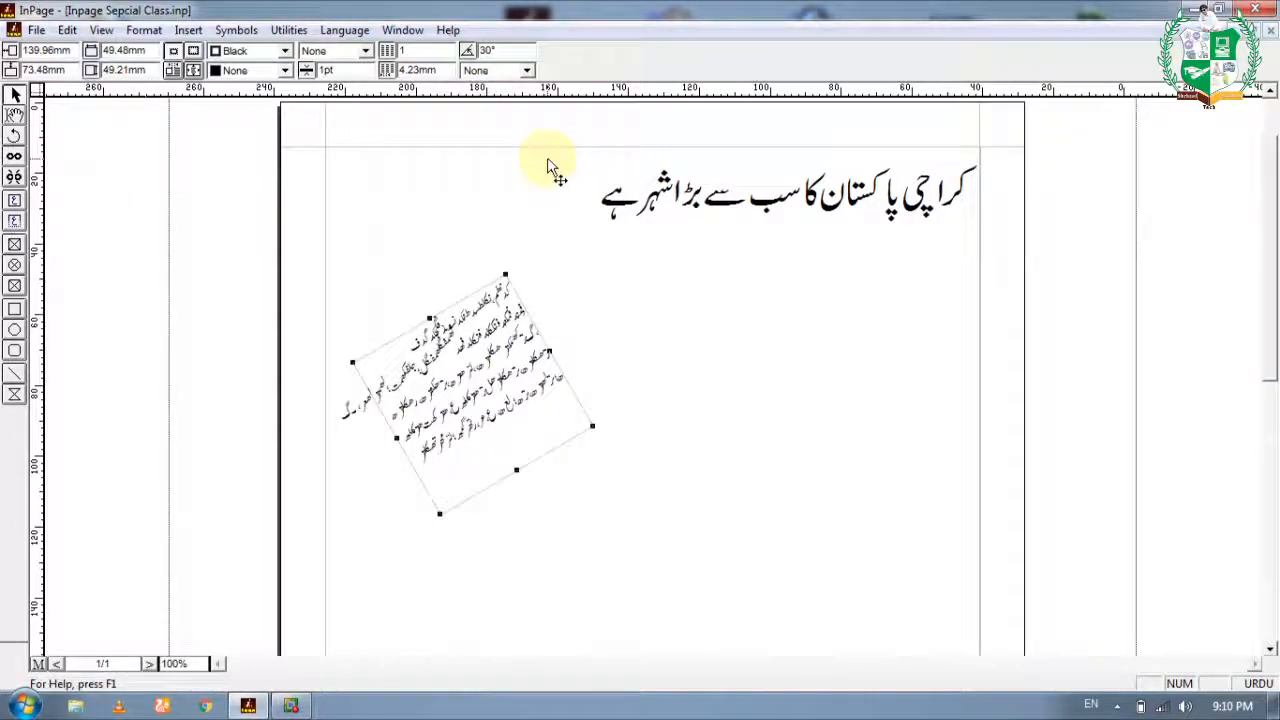
text(50)
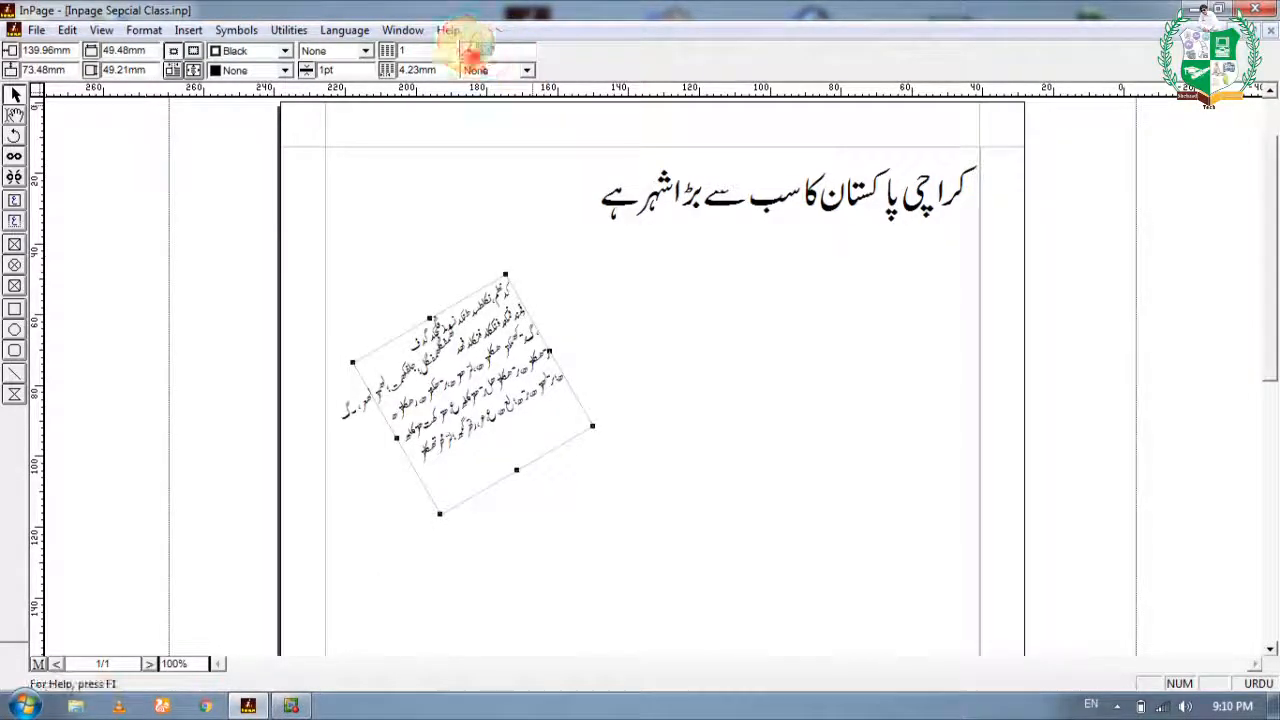
key(Return)
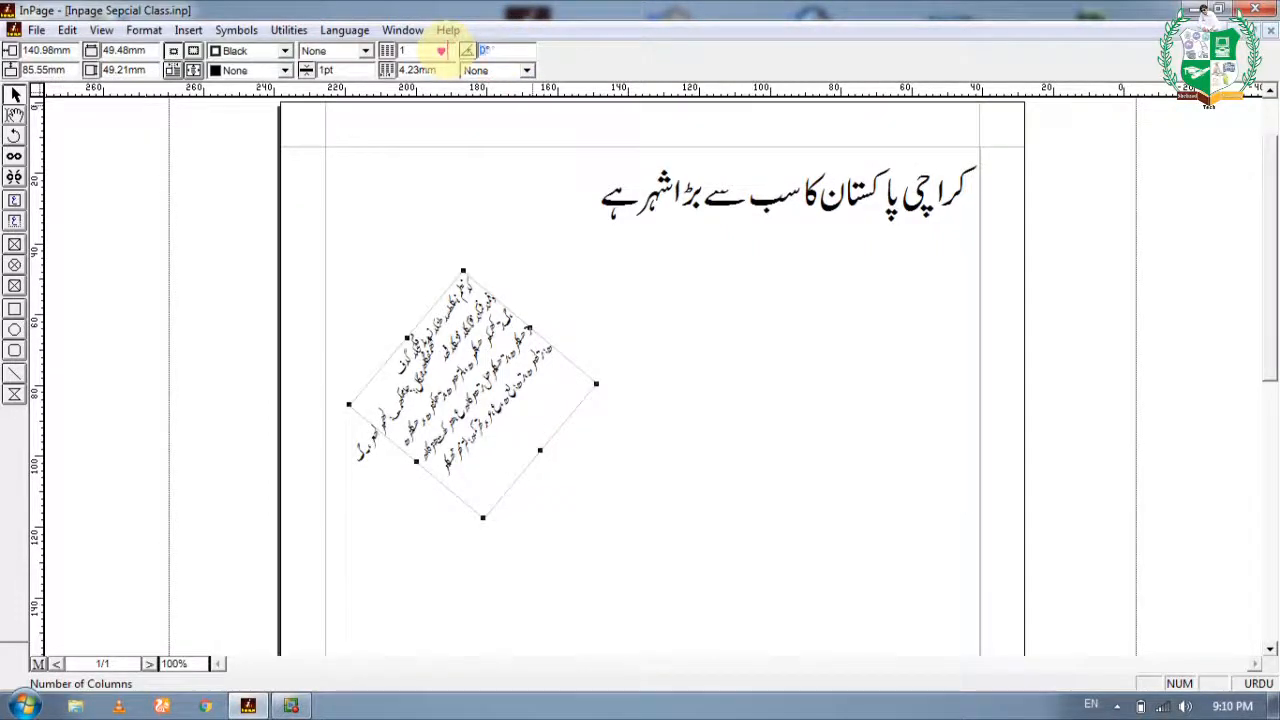
key(Return)
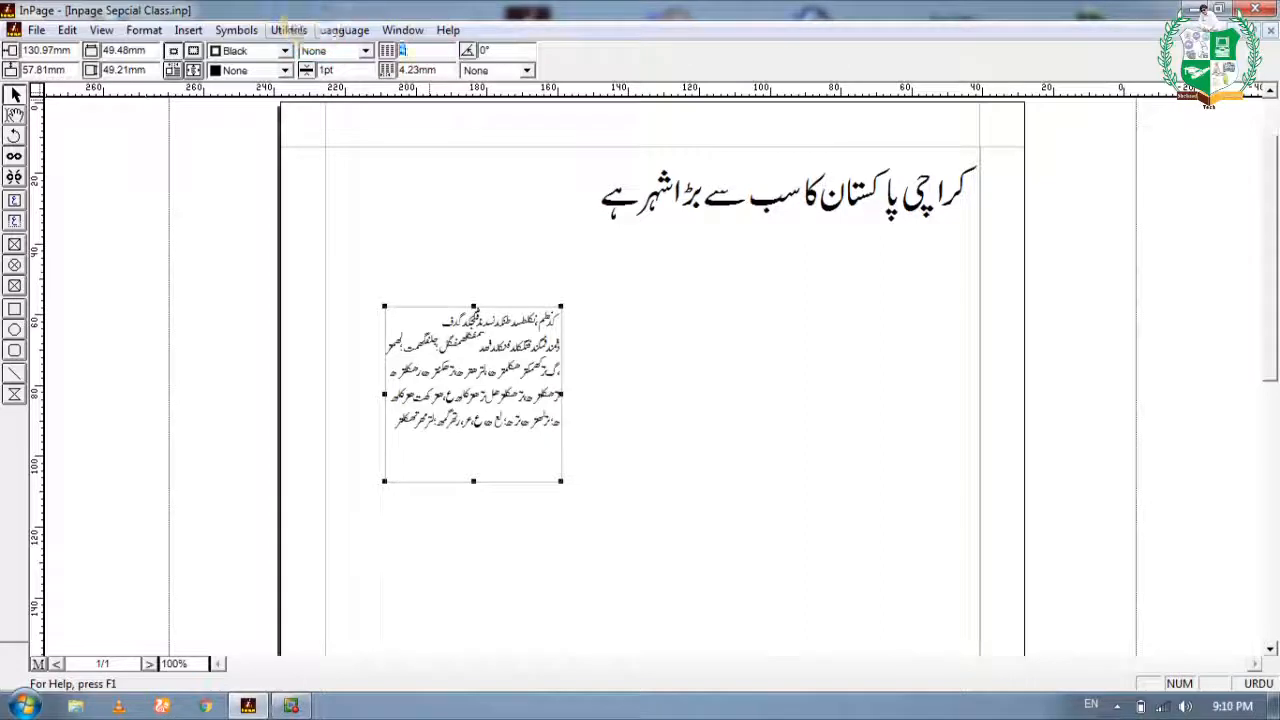
Try laying out the paragraph text box in 2 columns and in 3 columns.
text(2)
key(Return)
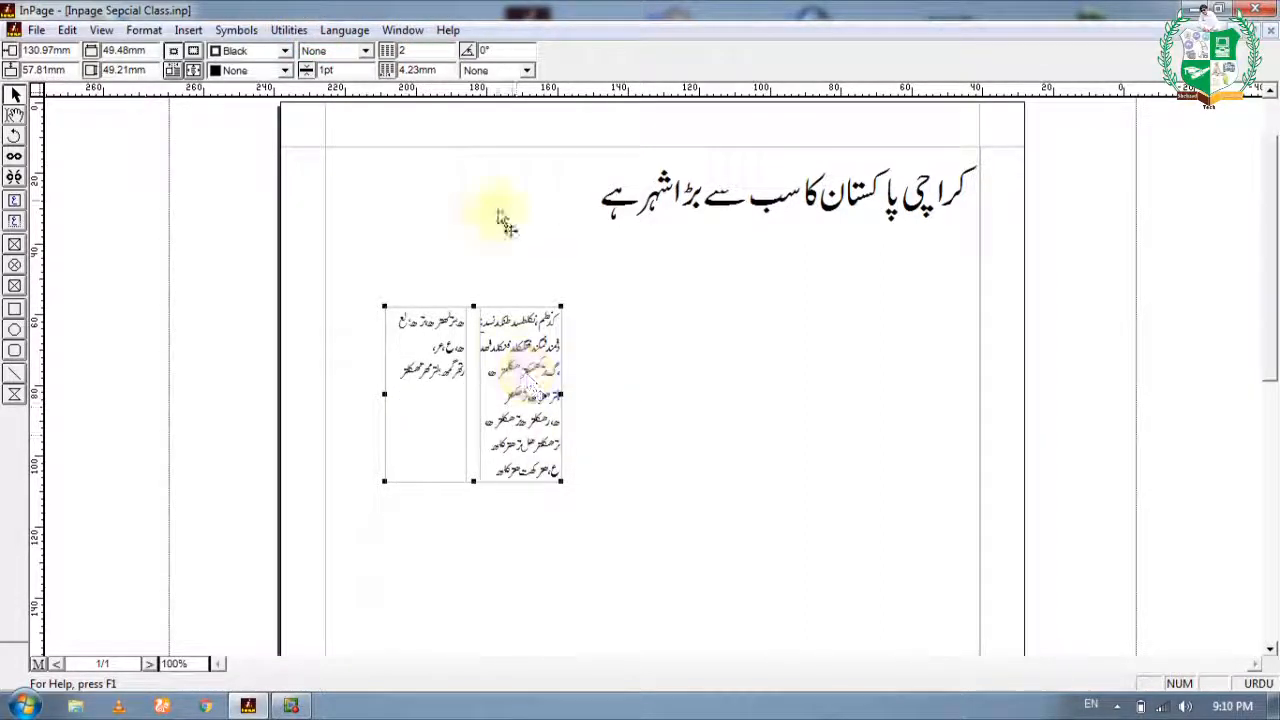
drag(425, 53, 334, 84)
text(3)
key(Return)
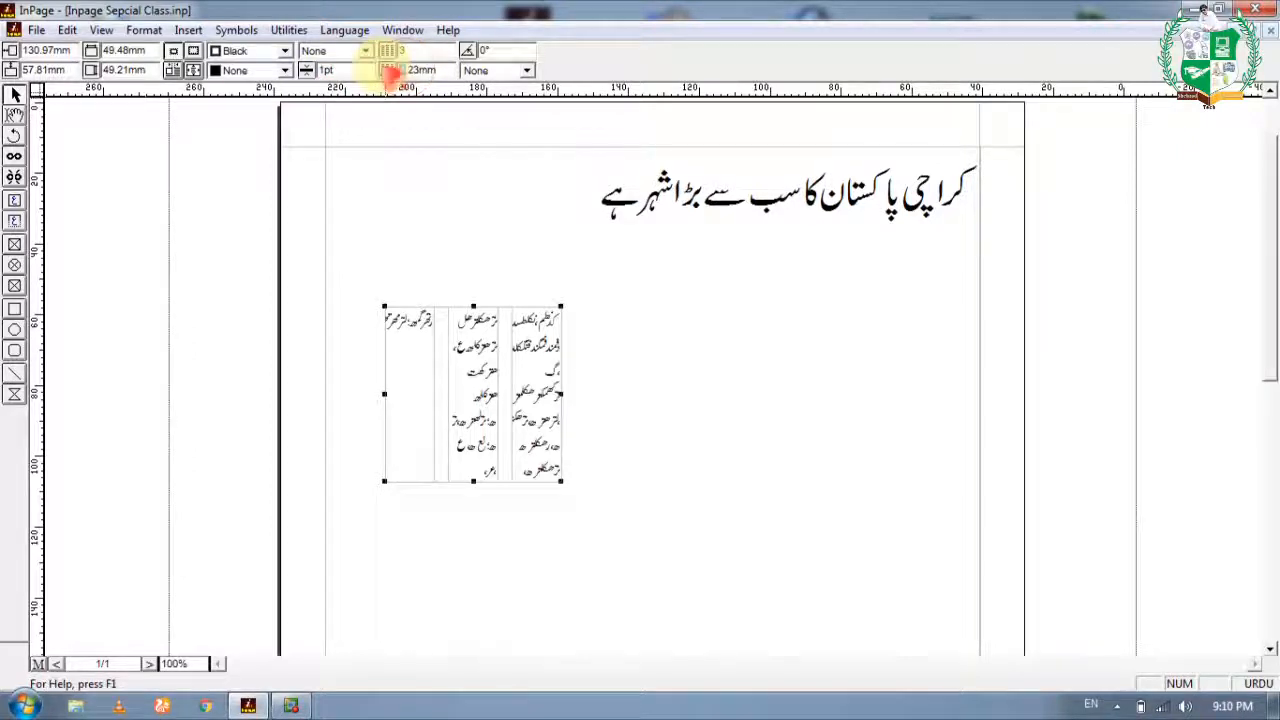
Set the text box's column gap to 3.23 mm and its number of columns to 1.
key(Return)
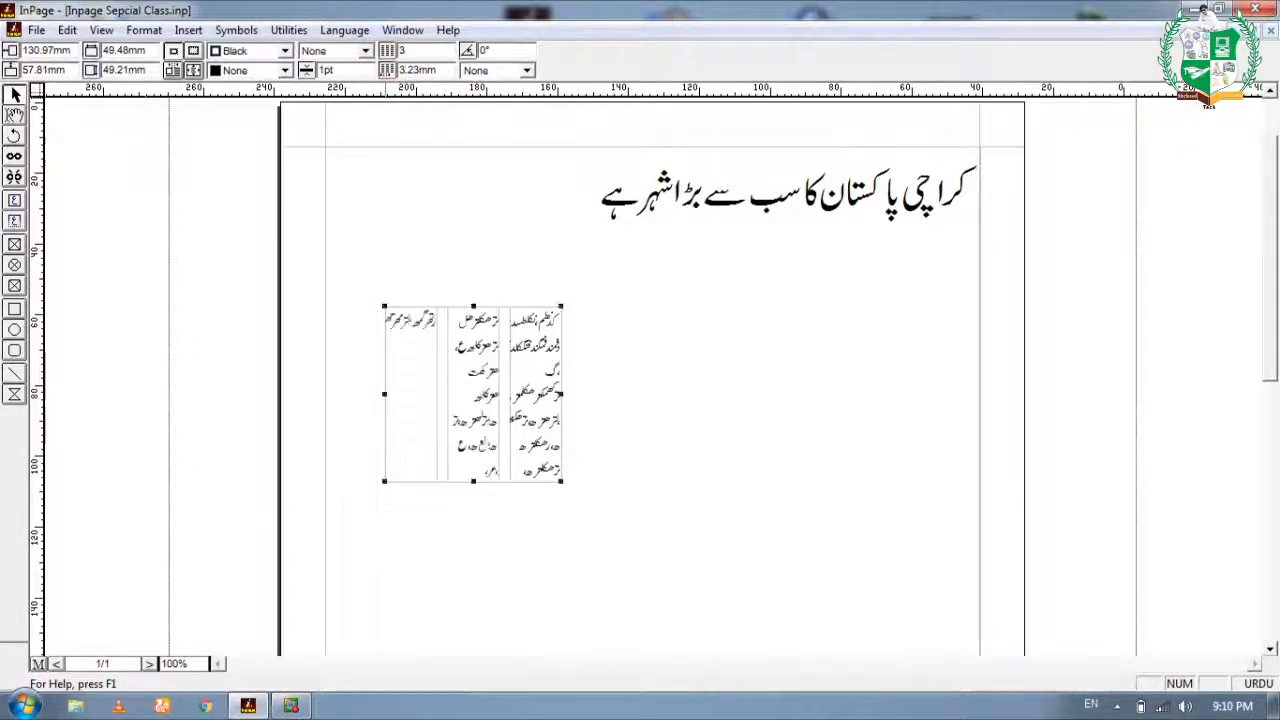
double_click(405, 50)
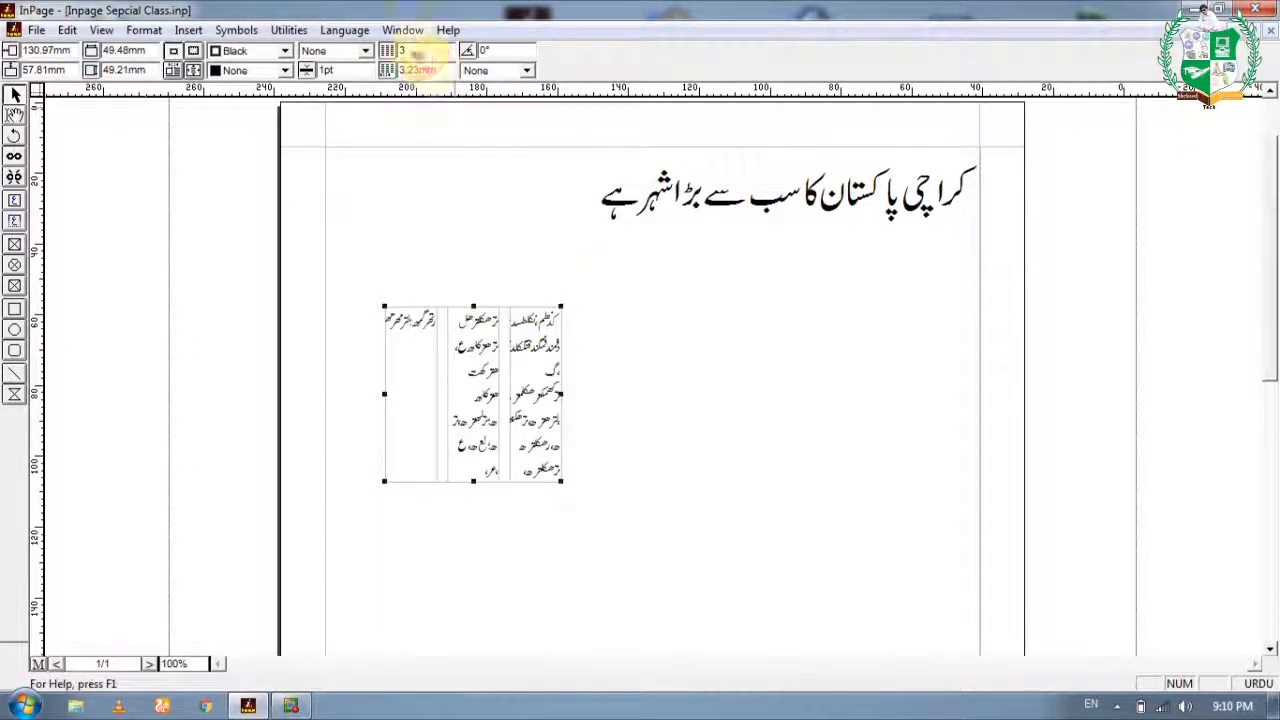
text(1)
key(Return)
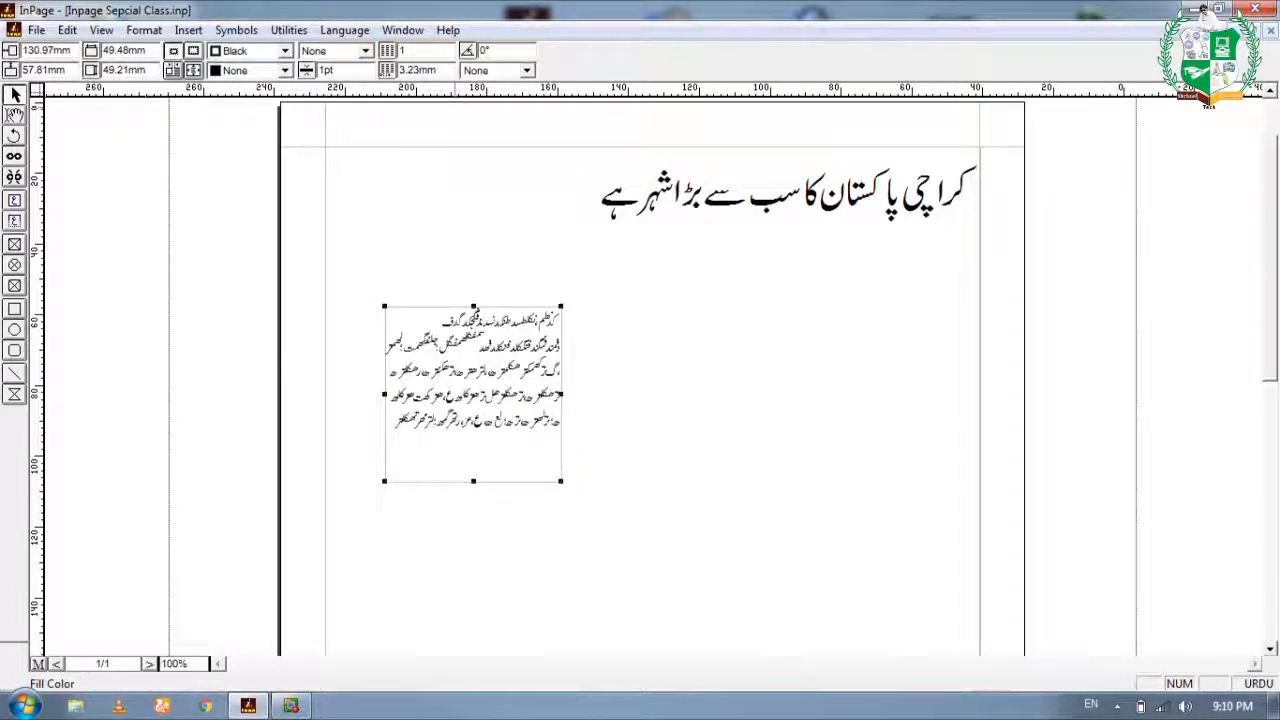
Try a solid border on the paragraph text box and change it to the dashed border pattern.
click(365, 50)
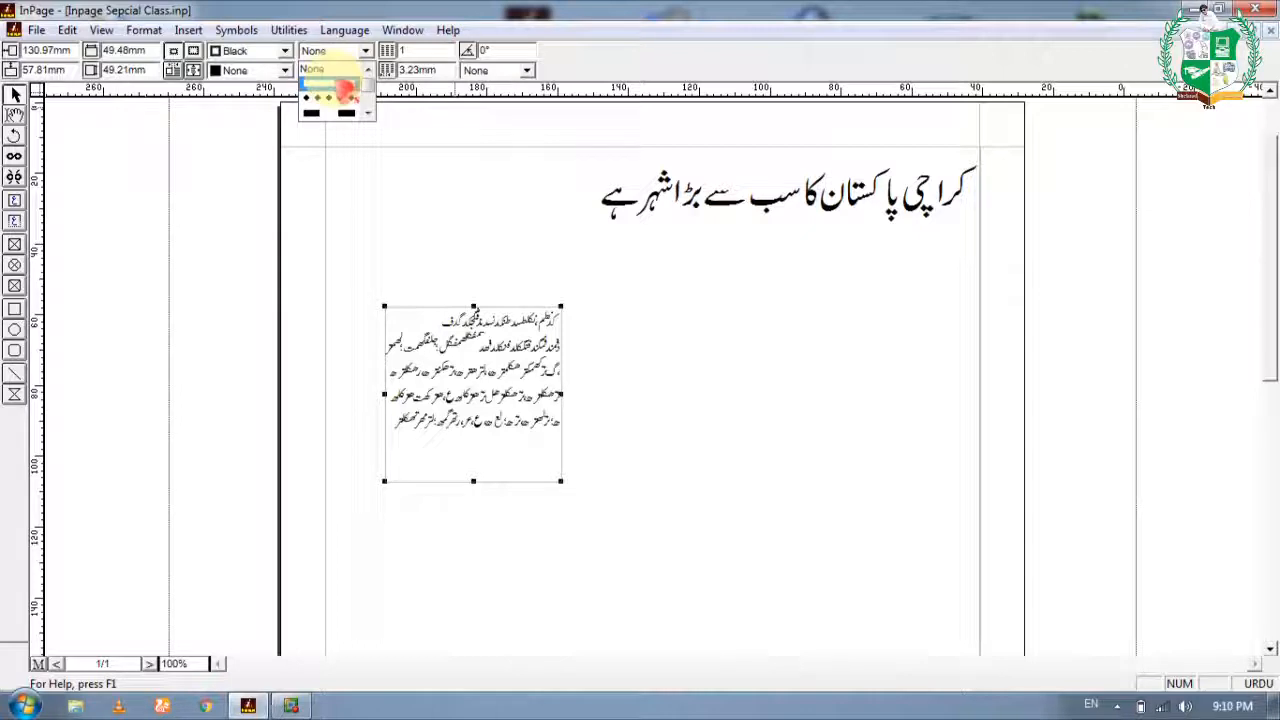
click(476, 330)
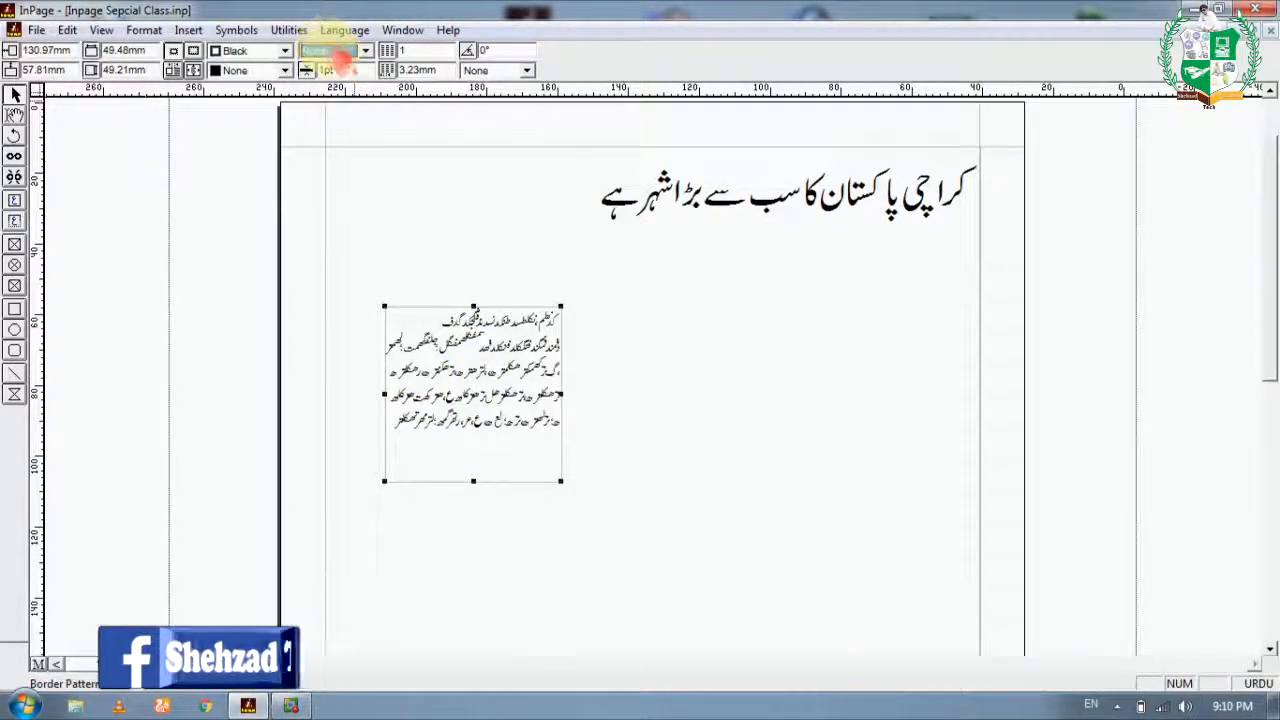
click(343, 55)
click(335, 83)
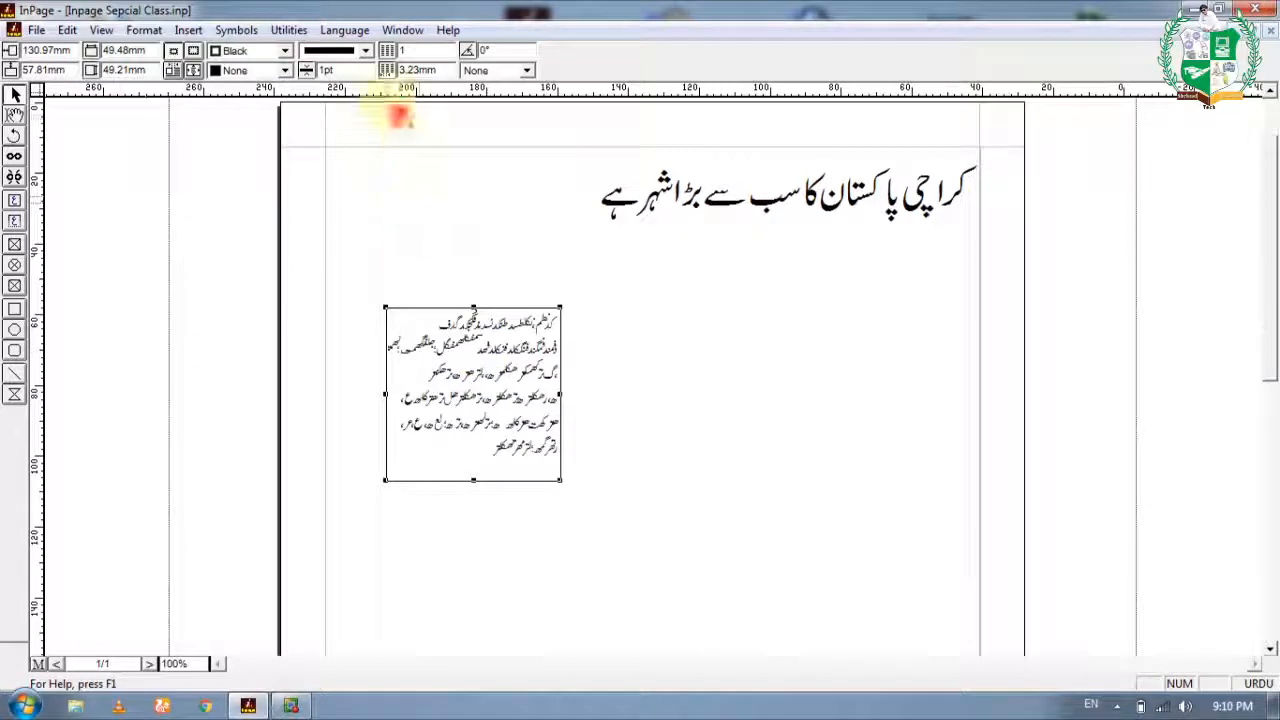
click(366, 51)
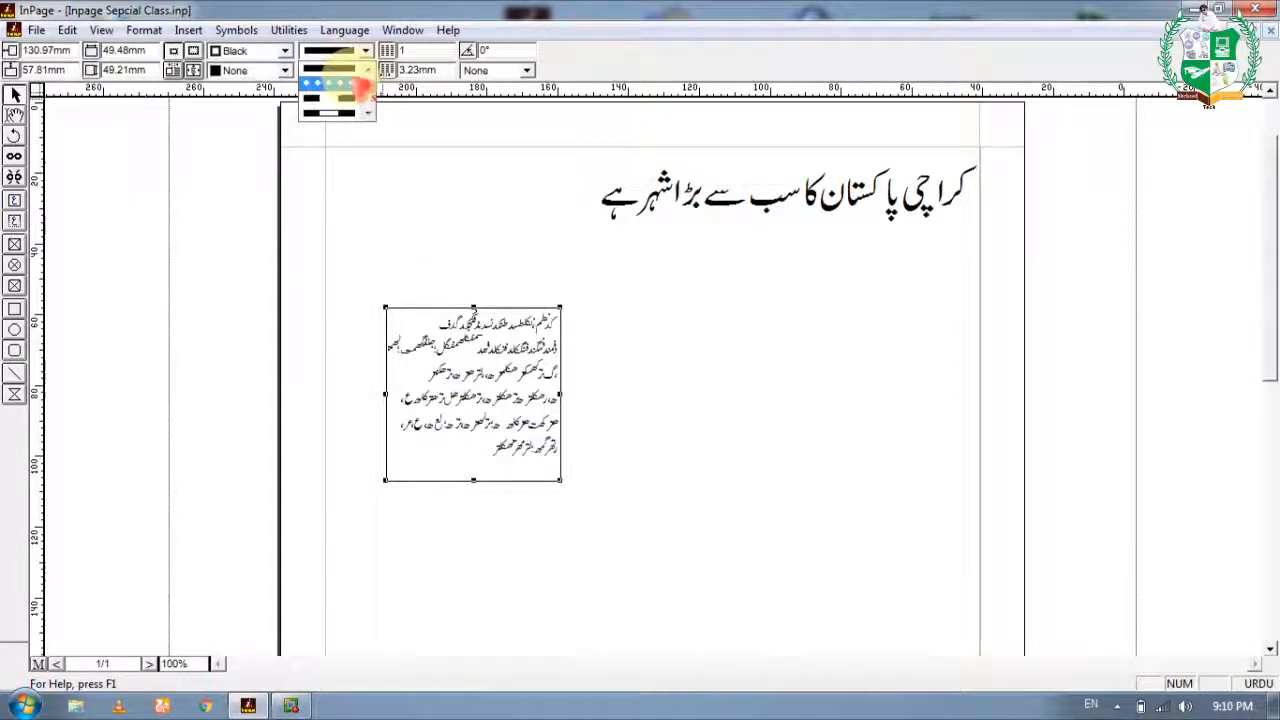
click(340, 112)
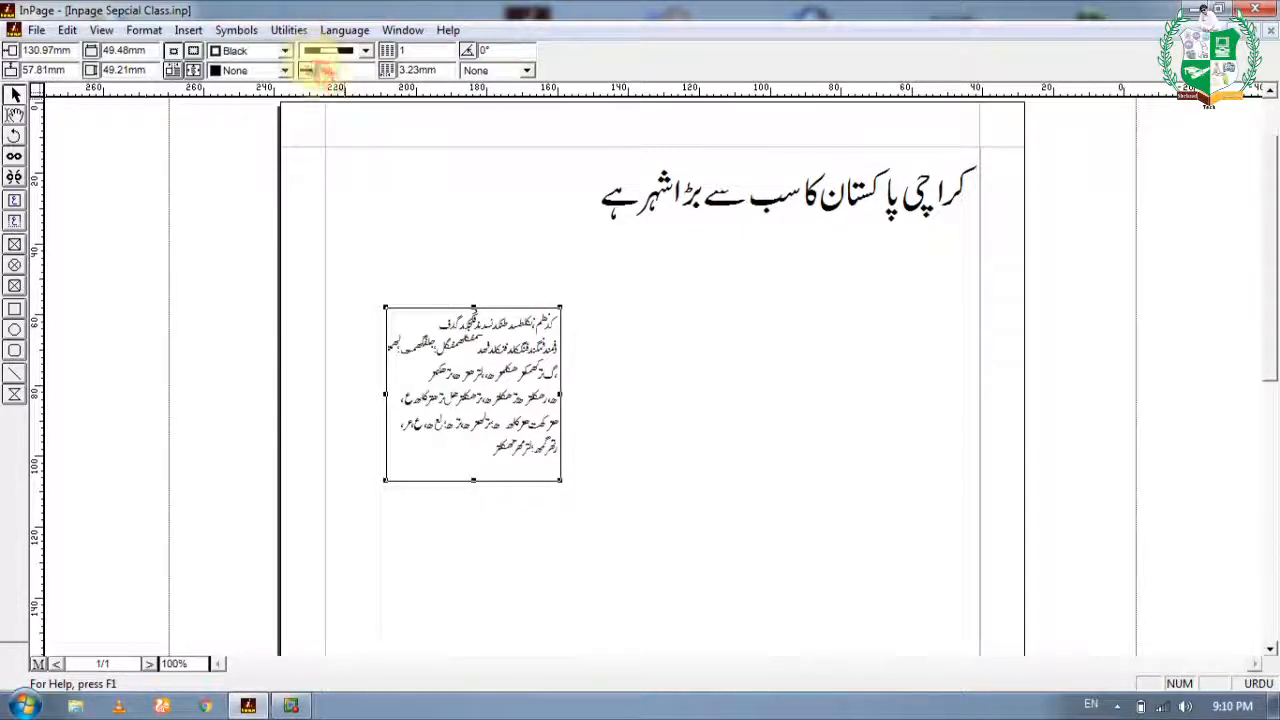
Set the text box's border thickness to 3 pt and its border colour to Red.
click(318, 70)
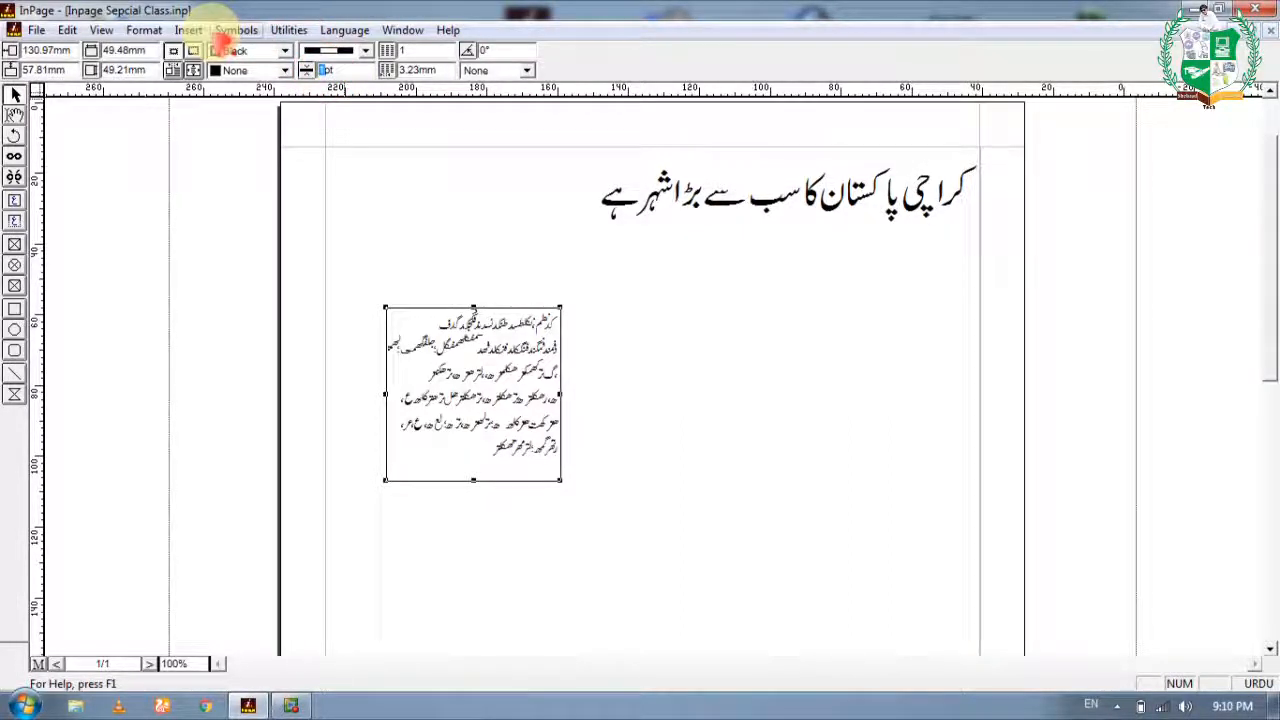
text(3)
key(Return)
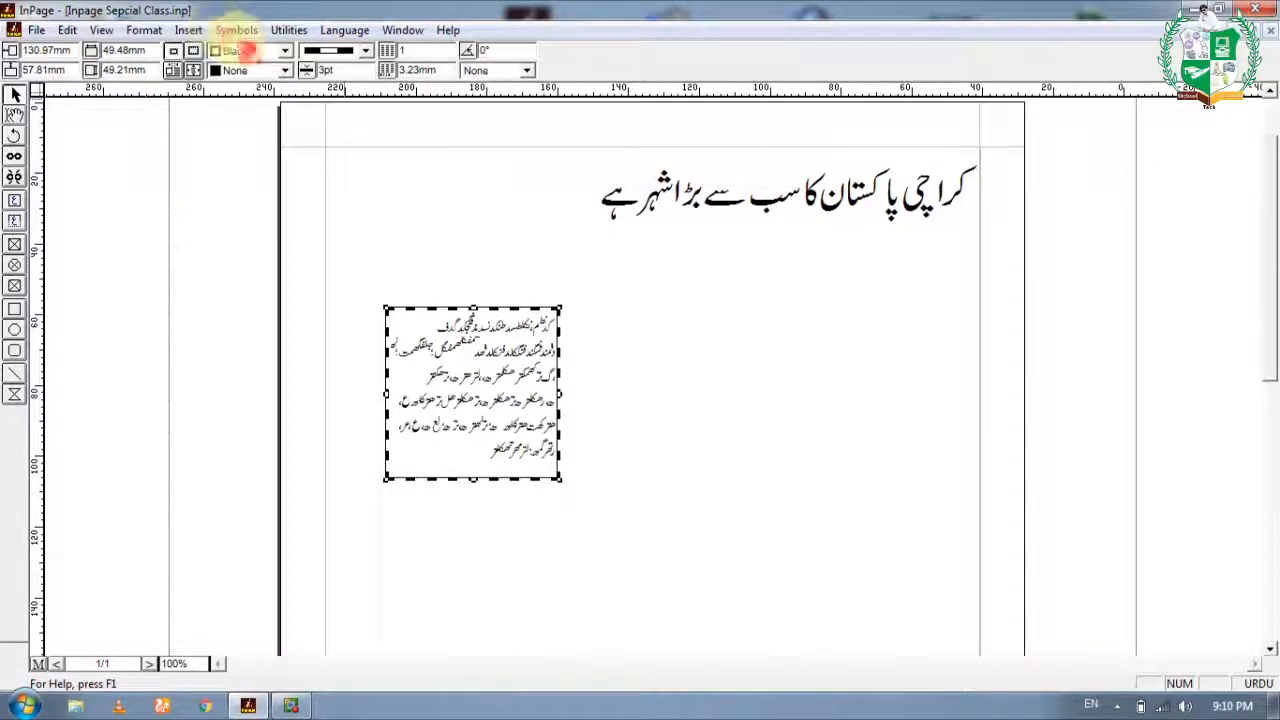
click(260, 51)
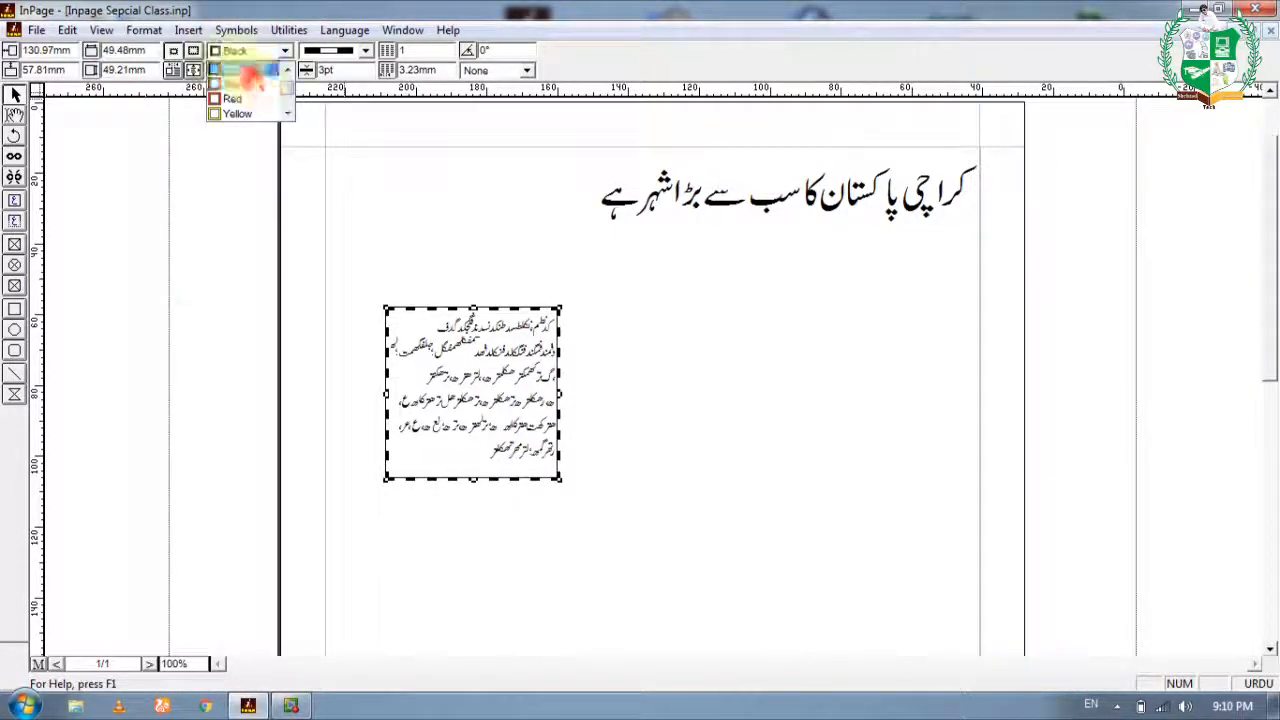
click(240, 99)
Fill the paragraph text box with Cyan.
click(258, 71)
scroll(286, 105, down, 2)
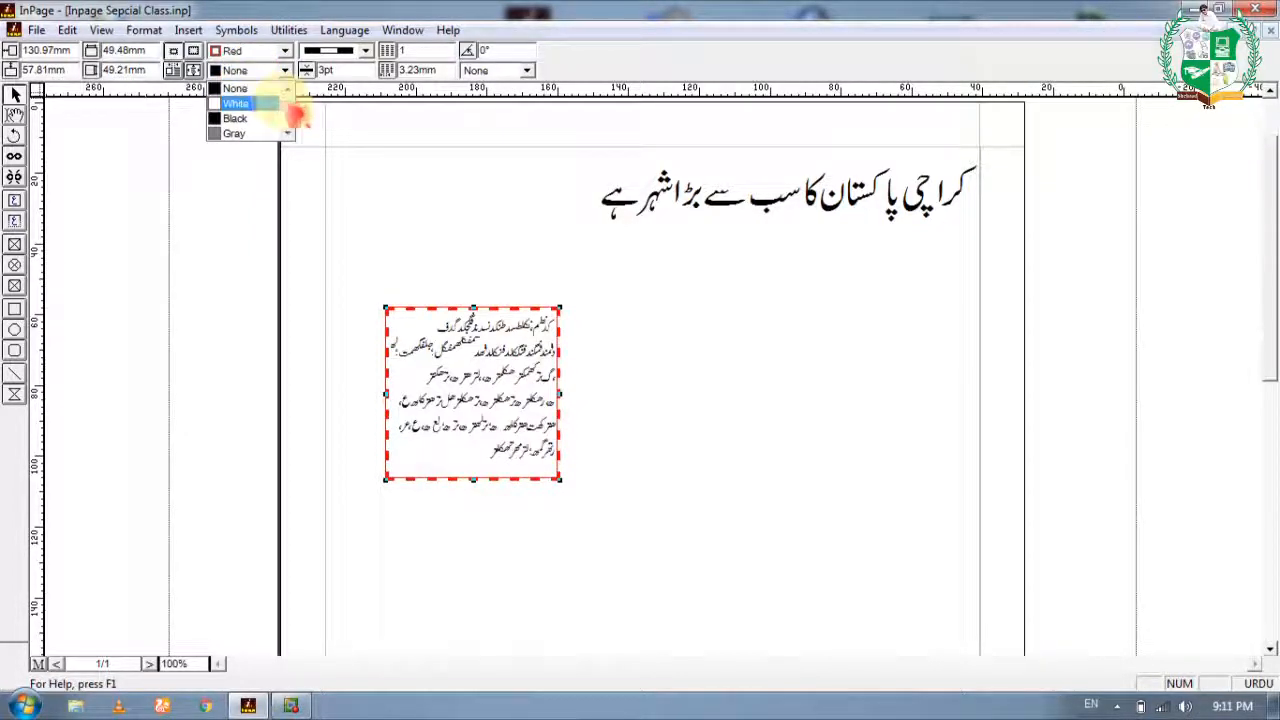
click(262, 104)
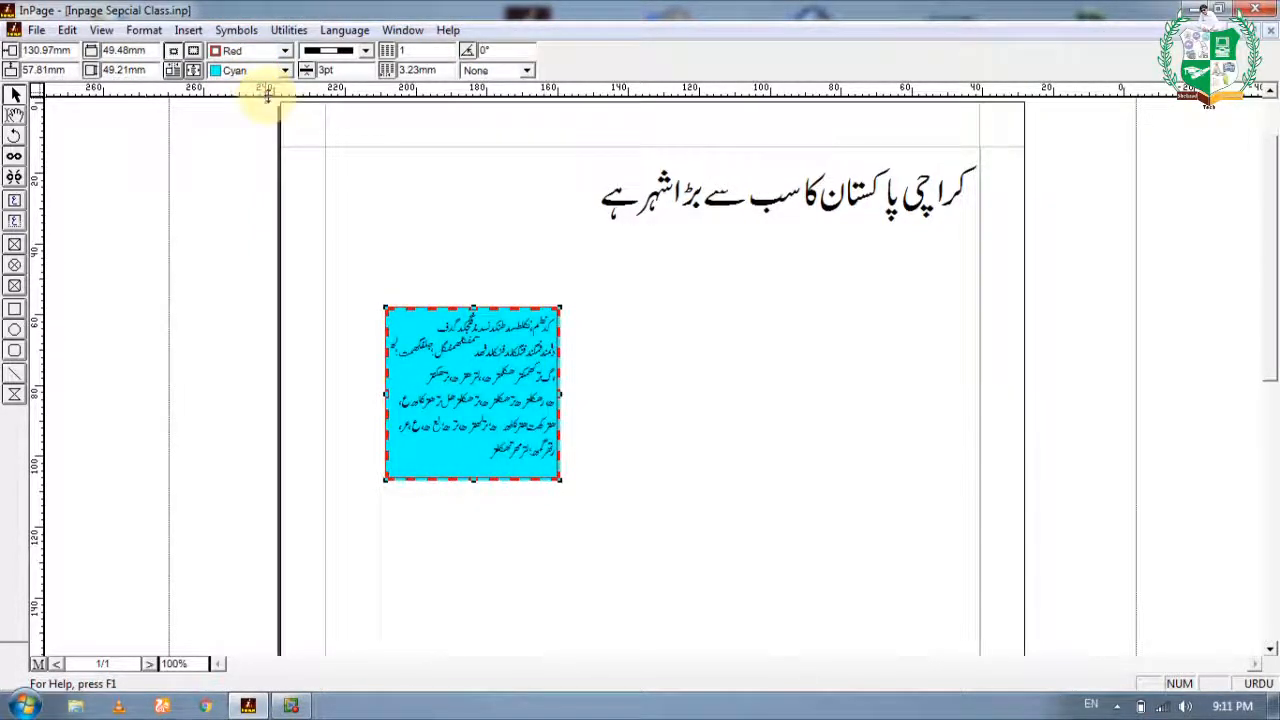
Review the Text Run Around Offset settings of the paragraph text box and close them.
click(195, 52)
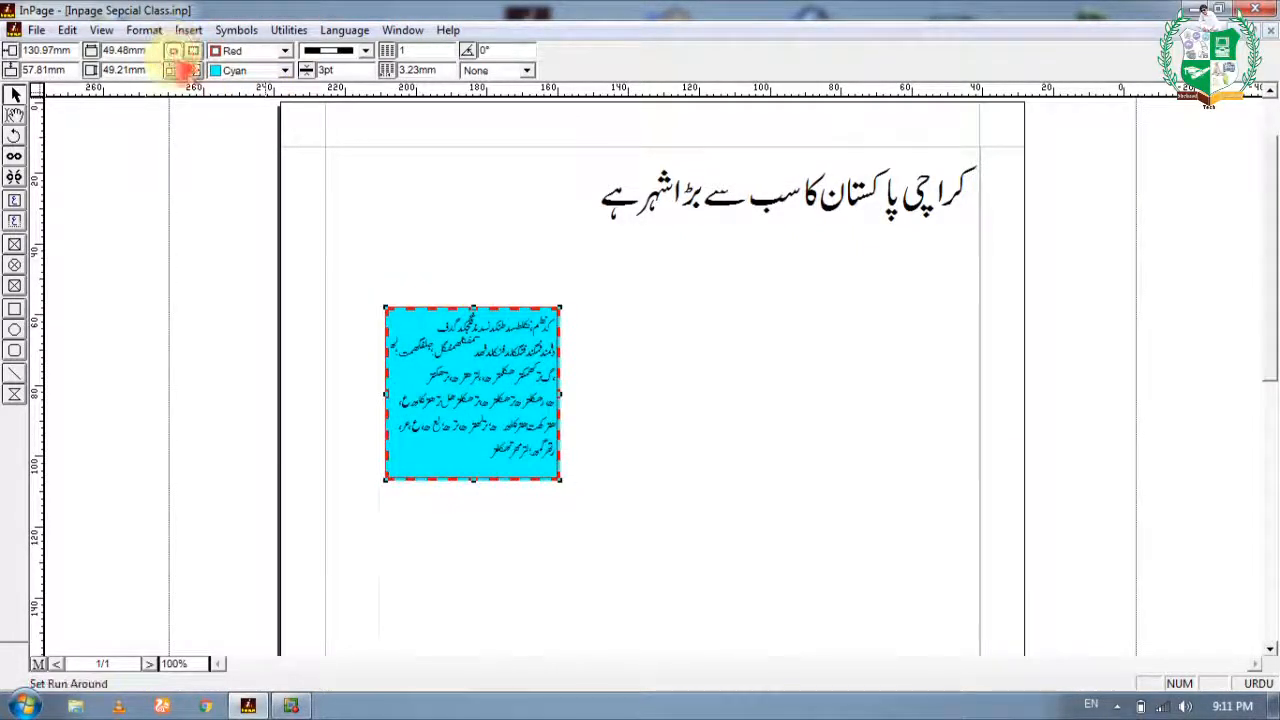
double_click(190, 72)
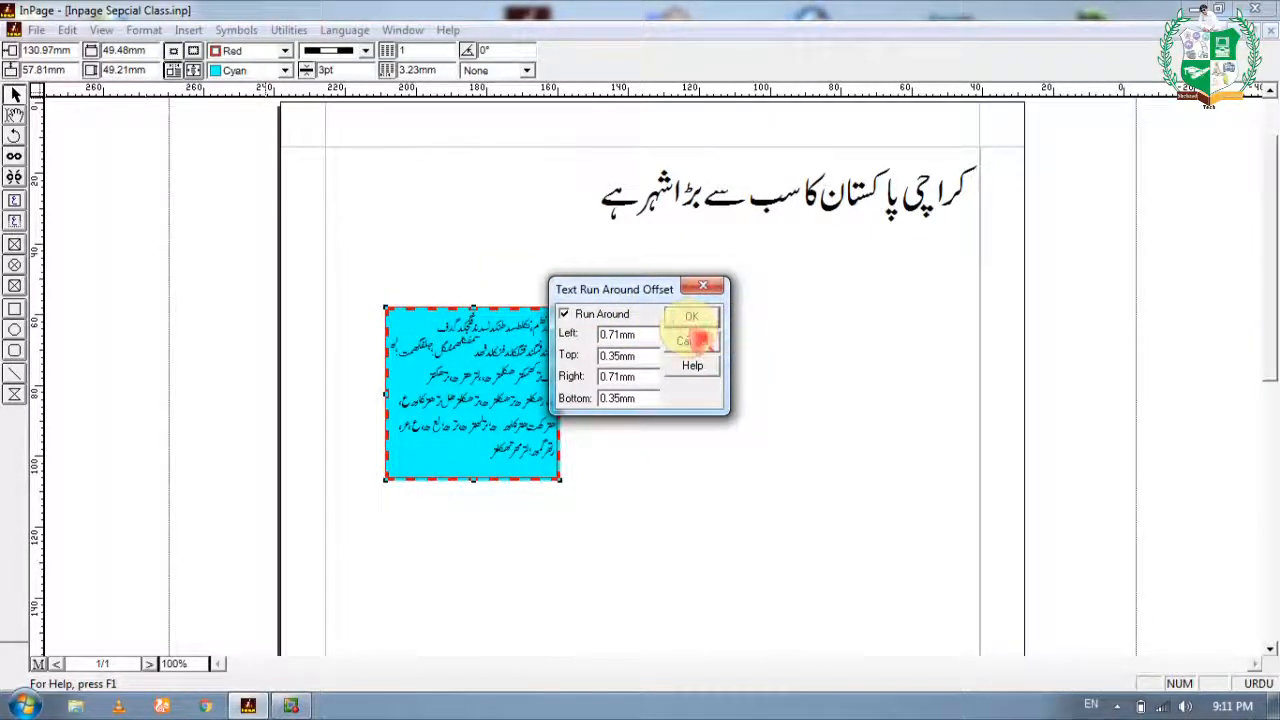
click(688, 330)
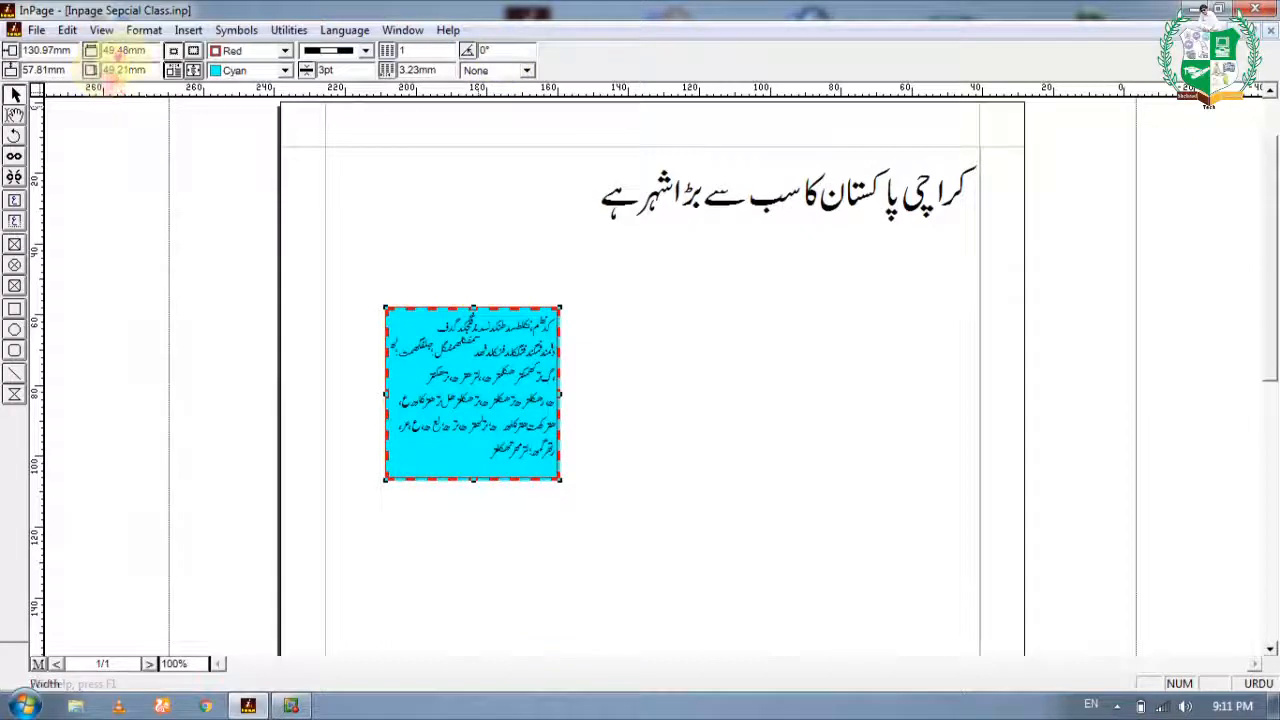
Widen the paragraph text box to about 52 mm by extending its right edge, and select its width value.
drag(138, 52, 45, 37)
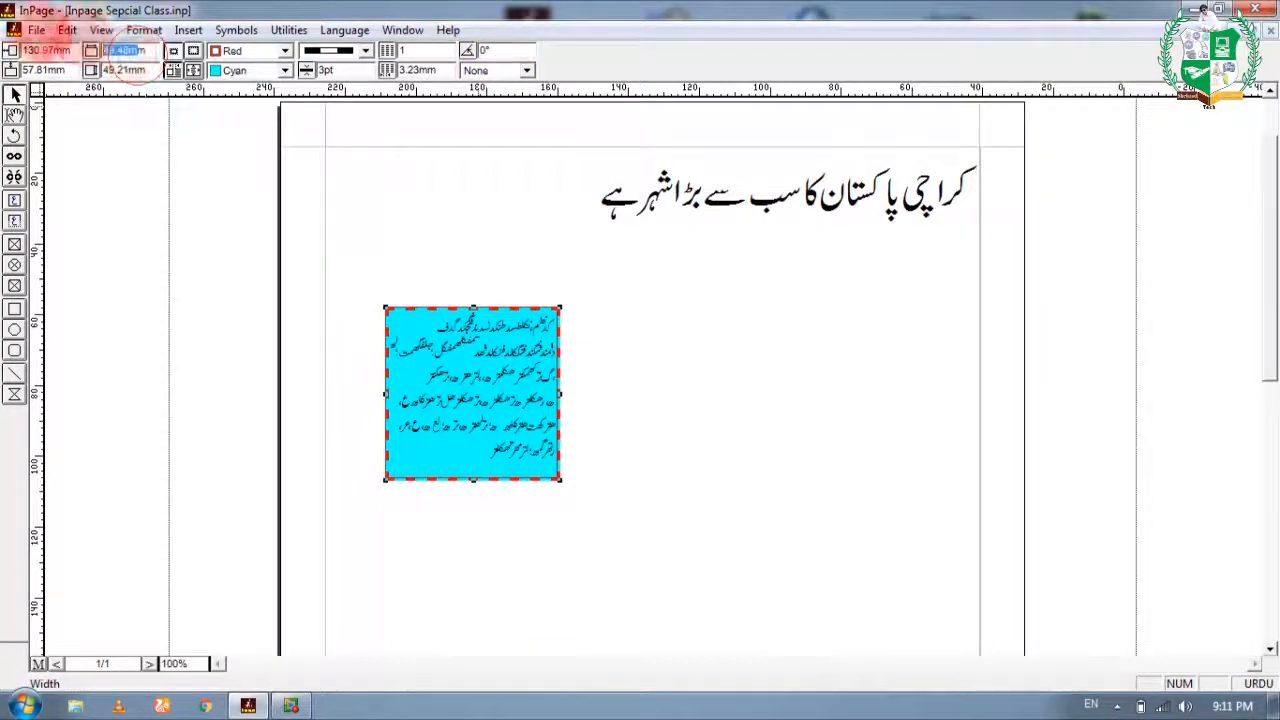
click(560, 392)
drag(560, 392, 570, 394)
drag(129, 50, 44, 40)
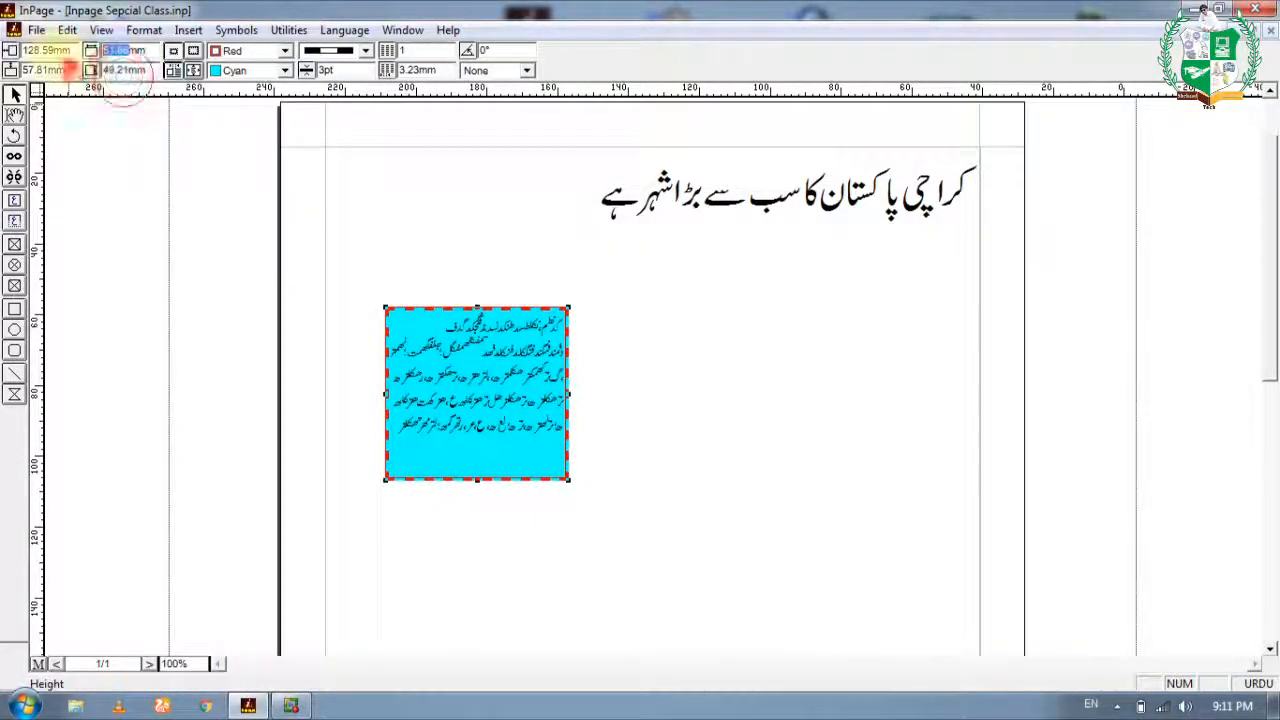
Extend the paragraph text box's top edge to a height of about 56 mm, and move the box up onto the heading line.
drag(477, 307, 475, 283)
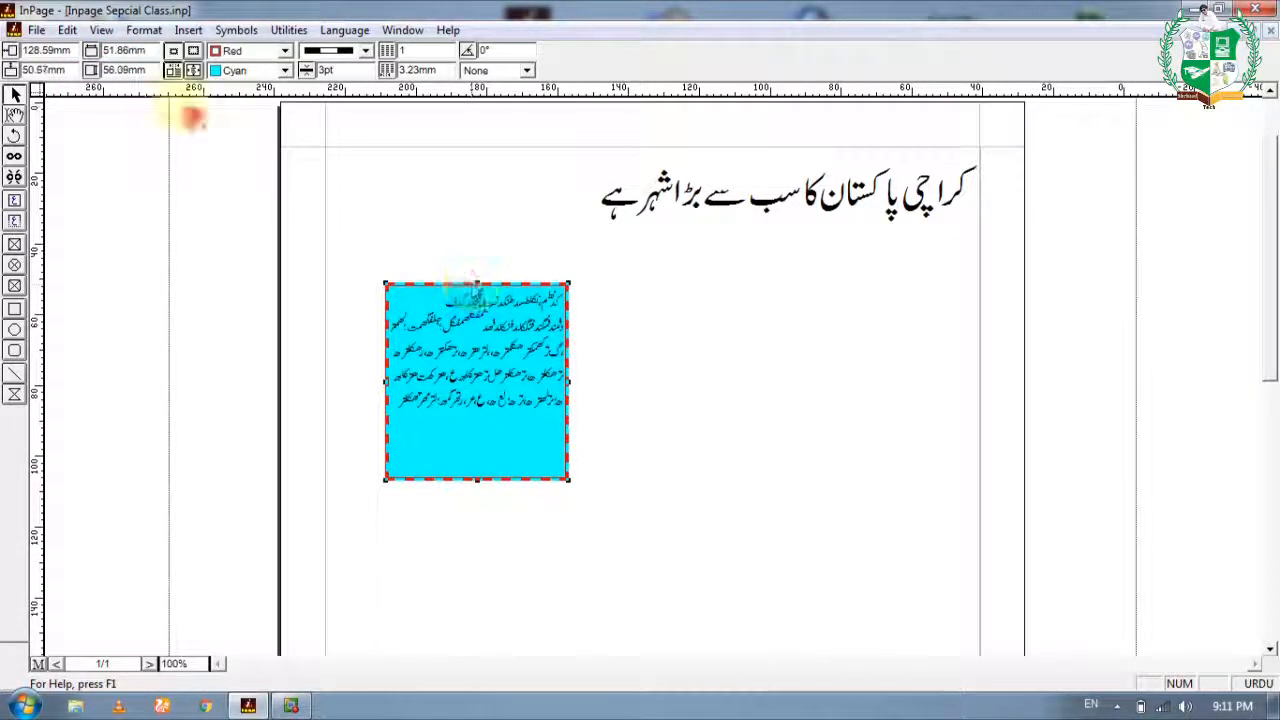
drag(124, 71, 60, 62)
click(50, 50)
drag(472, 352, 503, 232)
click(45, 50)
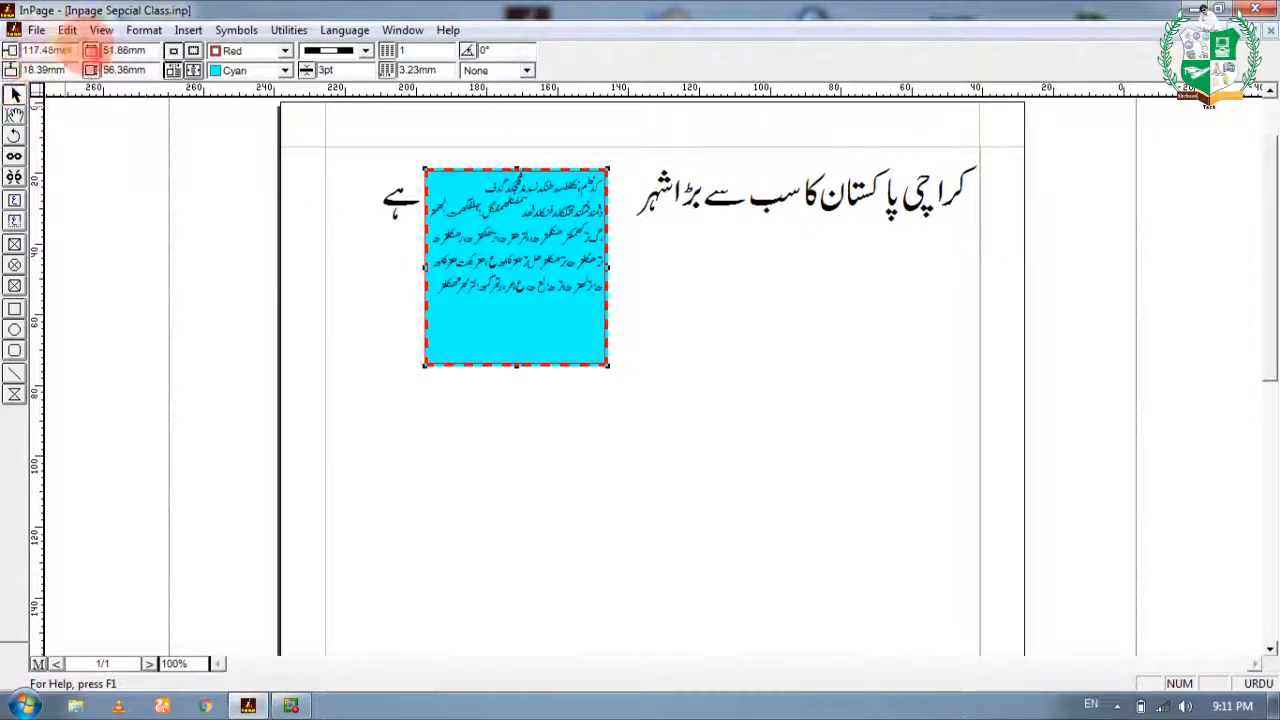
Move the cyan paragraph text box back below the heading and delete it.
drag(529, 266, 490, 410)
key(Delete)
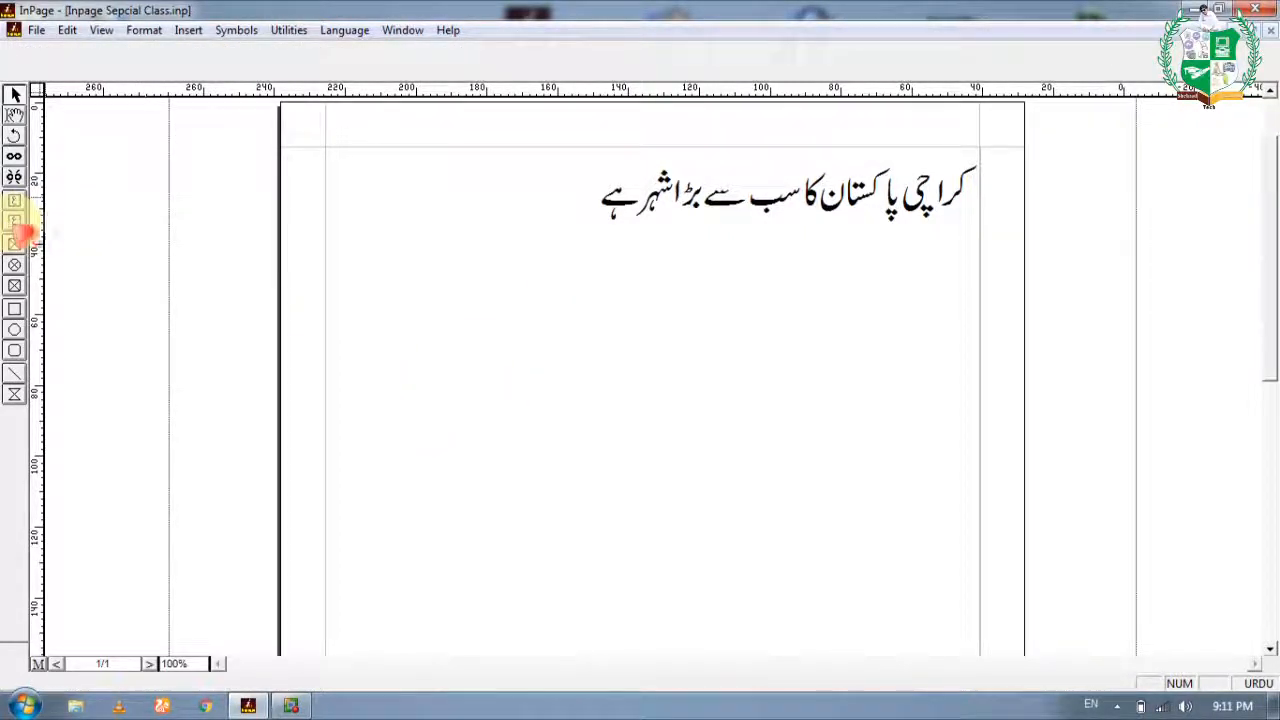
Draw an empty text box near the page's left margin and a title text box near the right margin, both below the heading.
click(16, 224)
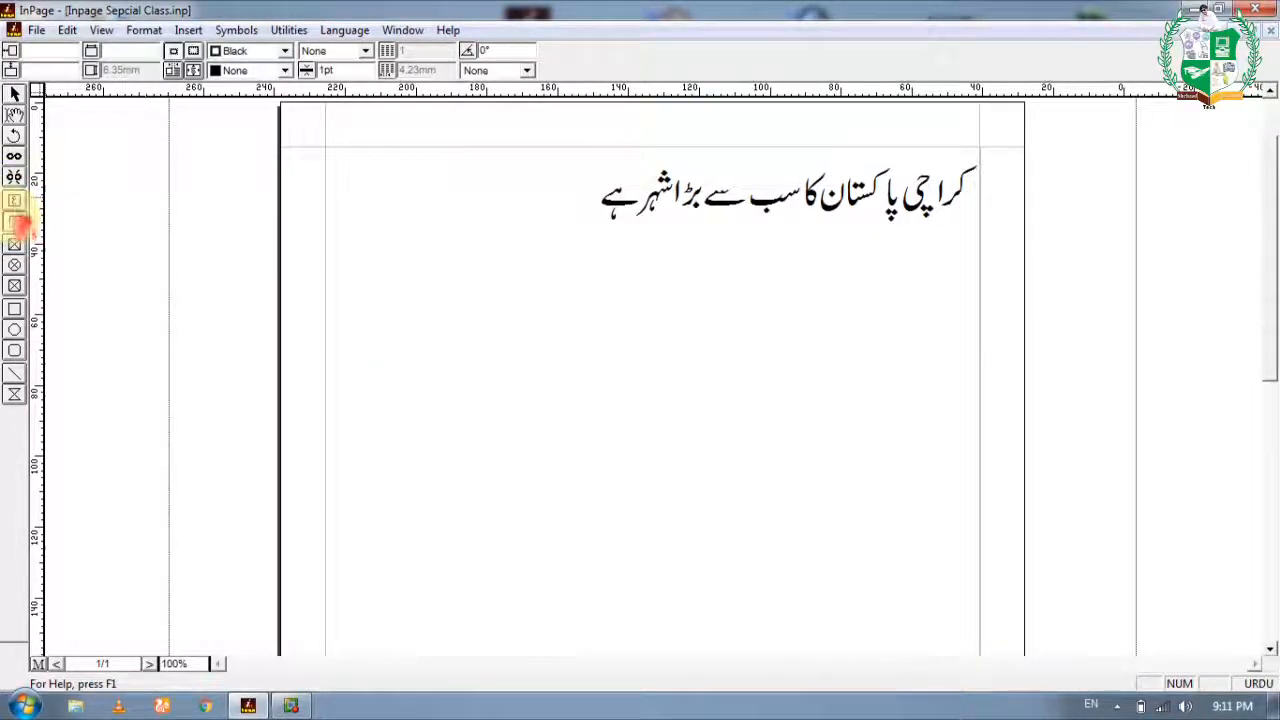
drag(378, 282, 488, 378)
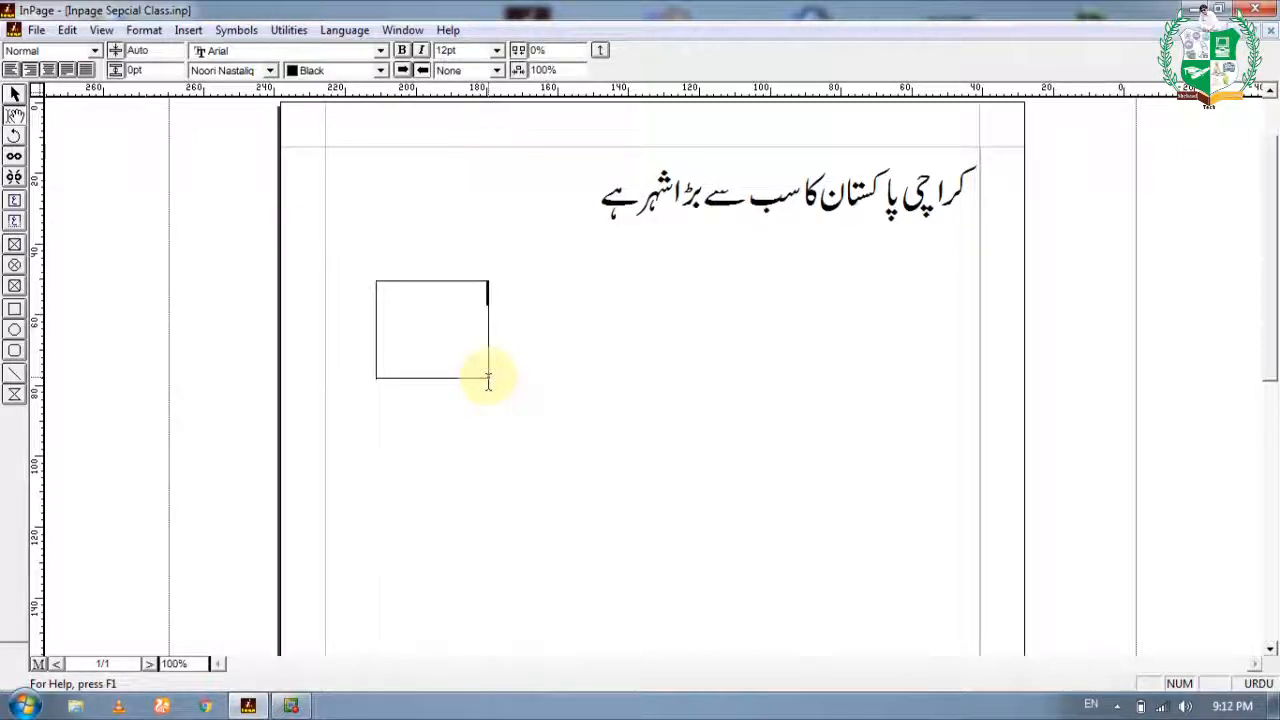
click(16, 224)
drag(819, 263, 962, 320)
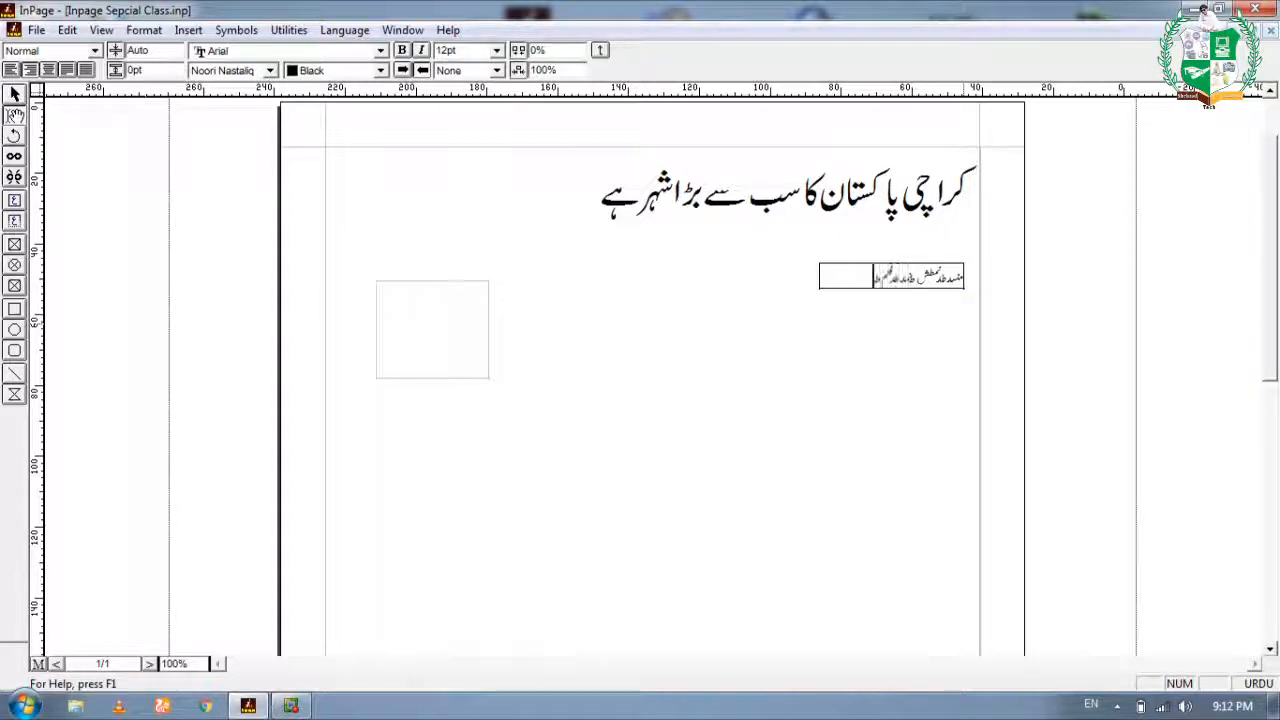
Fill the title text box near the right margin with several lines of random Urdu sample text.
text(سد قسدن لدن ىدف)
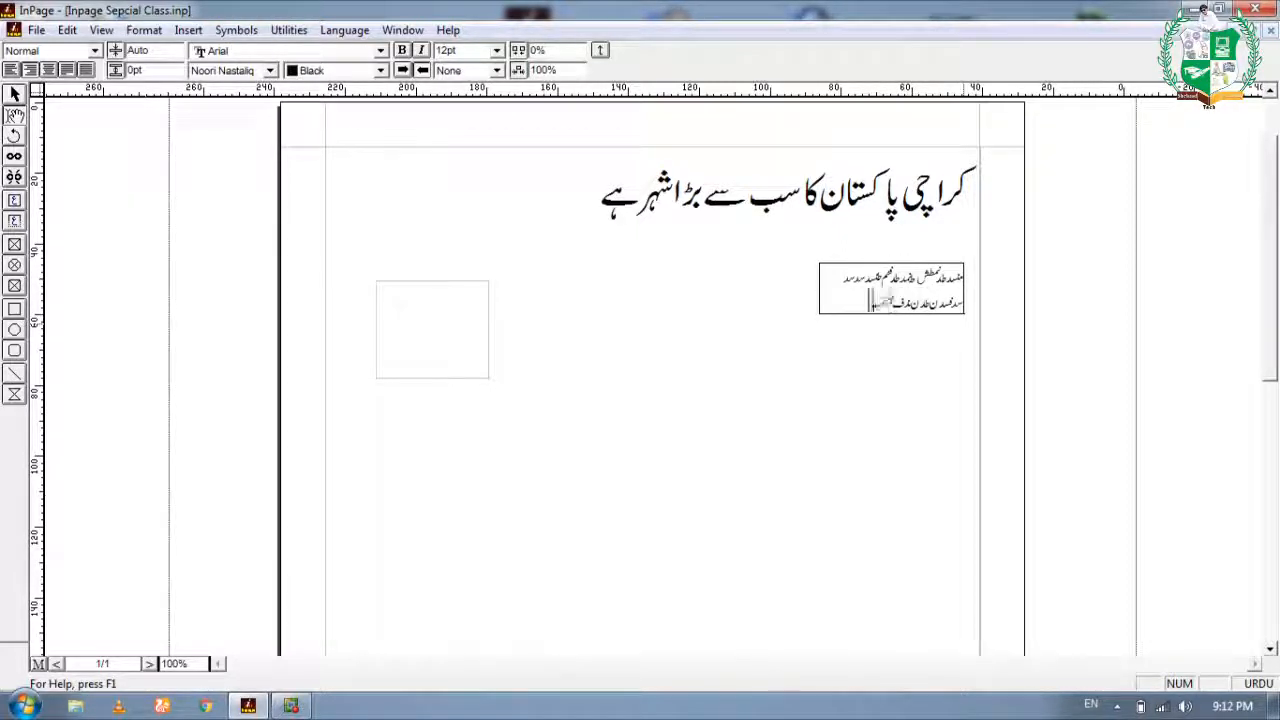
text( سدقم قھسد ڈکلسد ان)
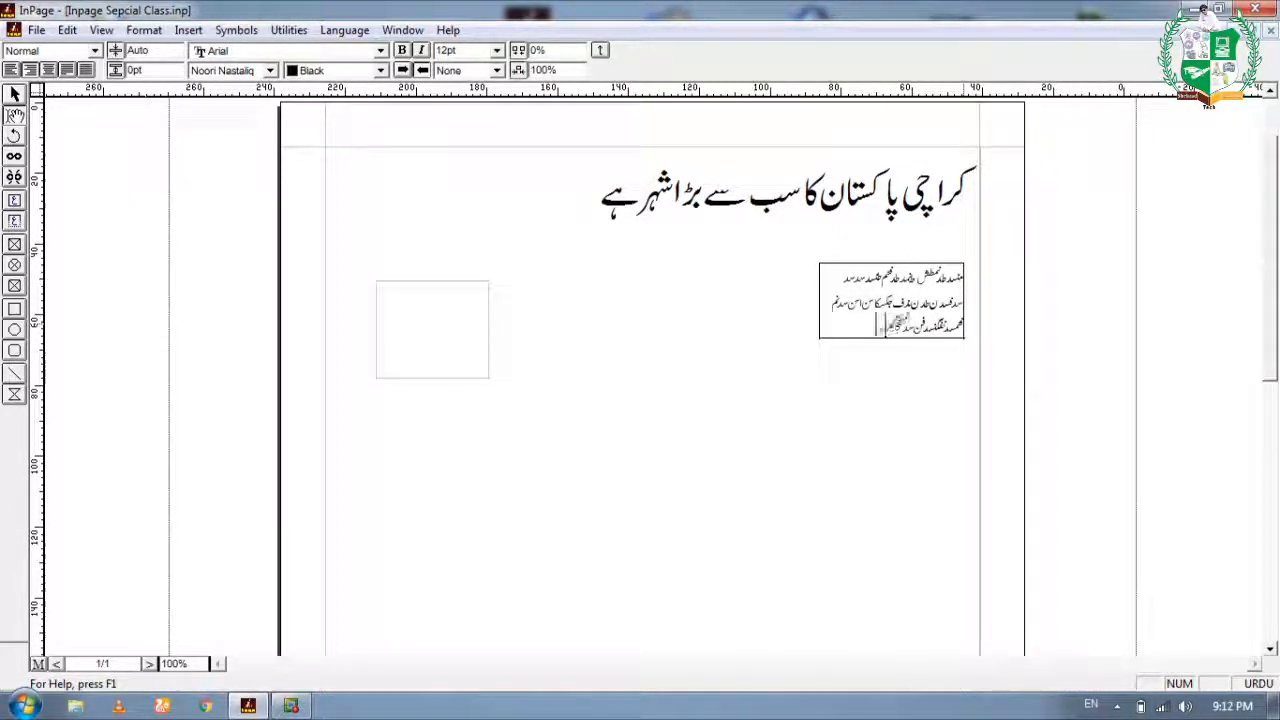
text(گنوغ فسد قھمسد)
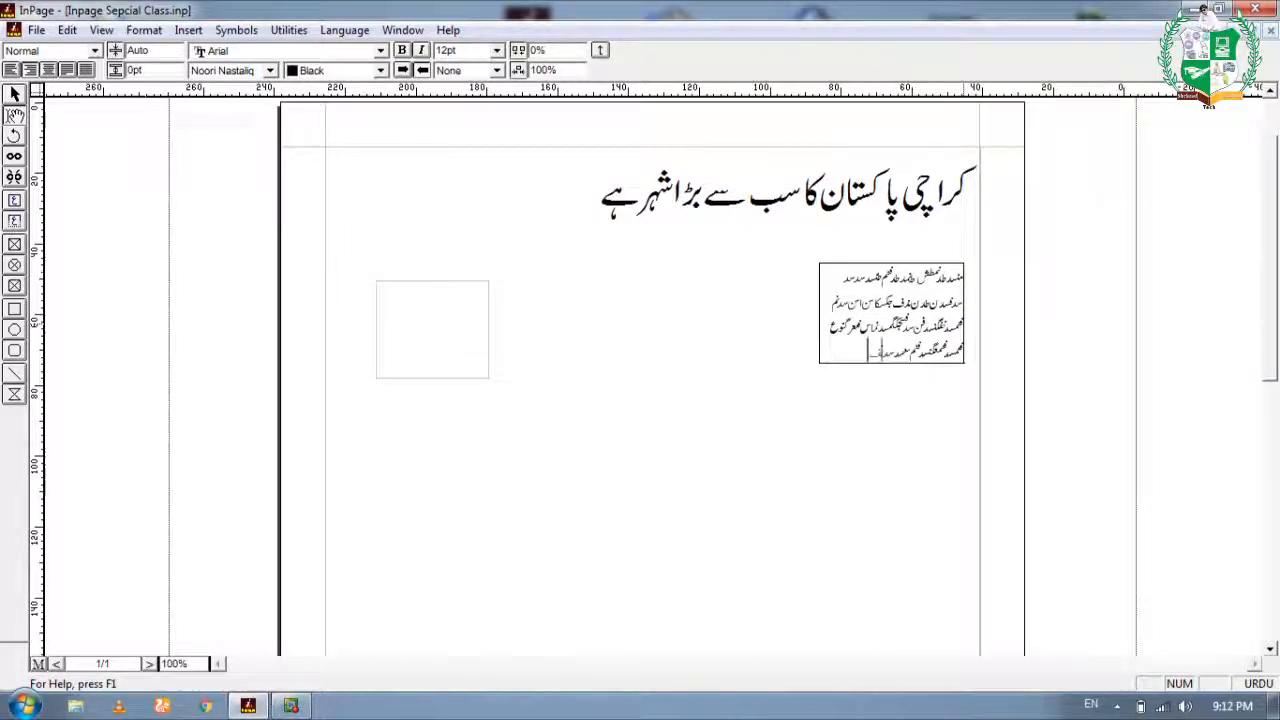
text(ف مس گمسد محسد قھسد نم لسد قسم قھمسد قھمر قھسد ڈکجل)
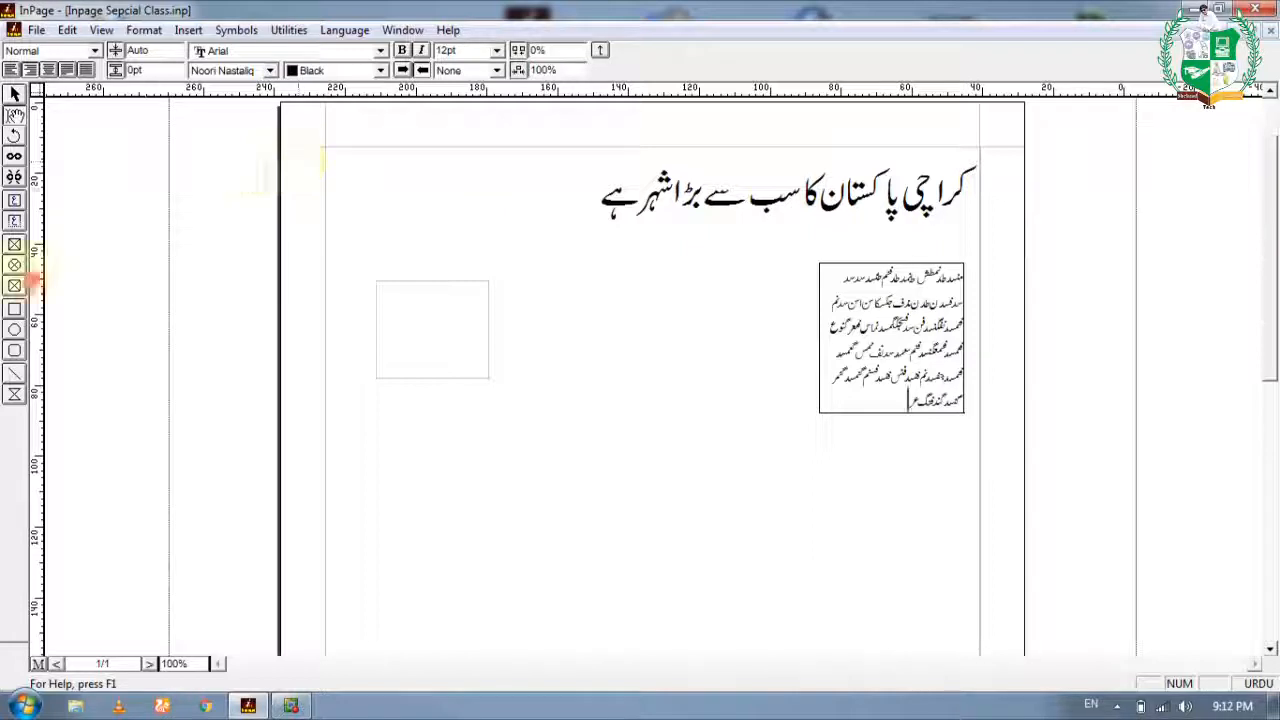
Move the filled title text box toward the page centre, and delete both it and the empty text box.
click(14, 93)
drag(886, 336, 618, 360)
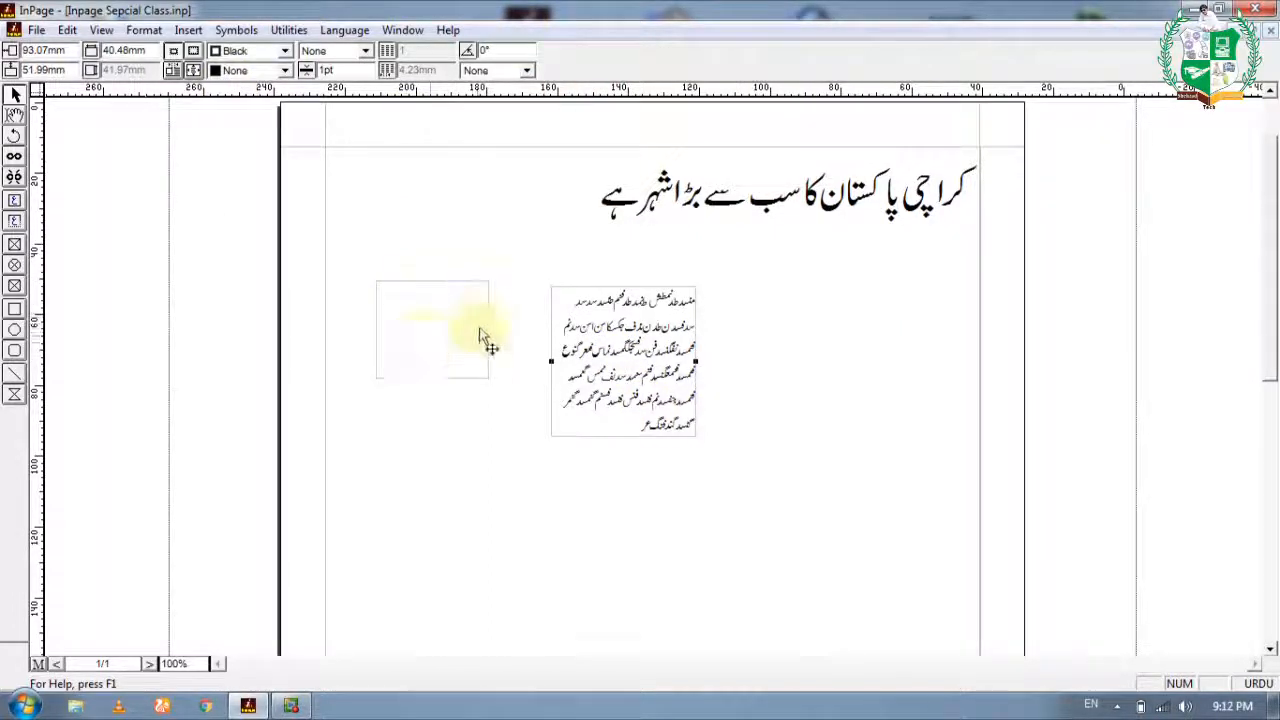
key(Delete)
click(434, 323)
key(Delete)
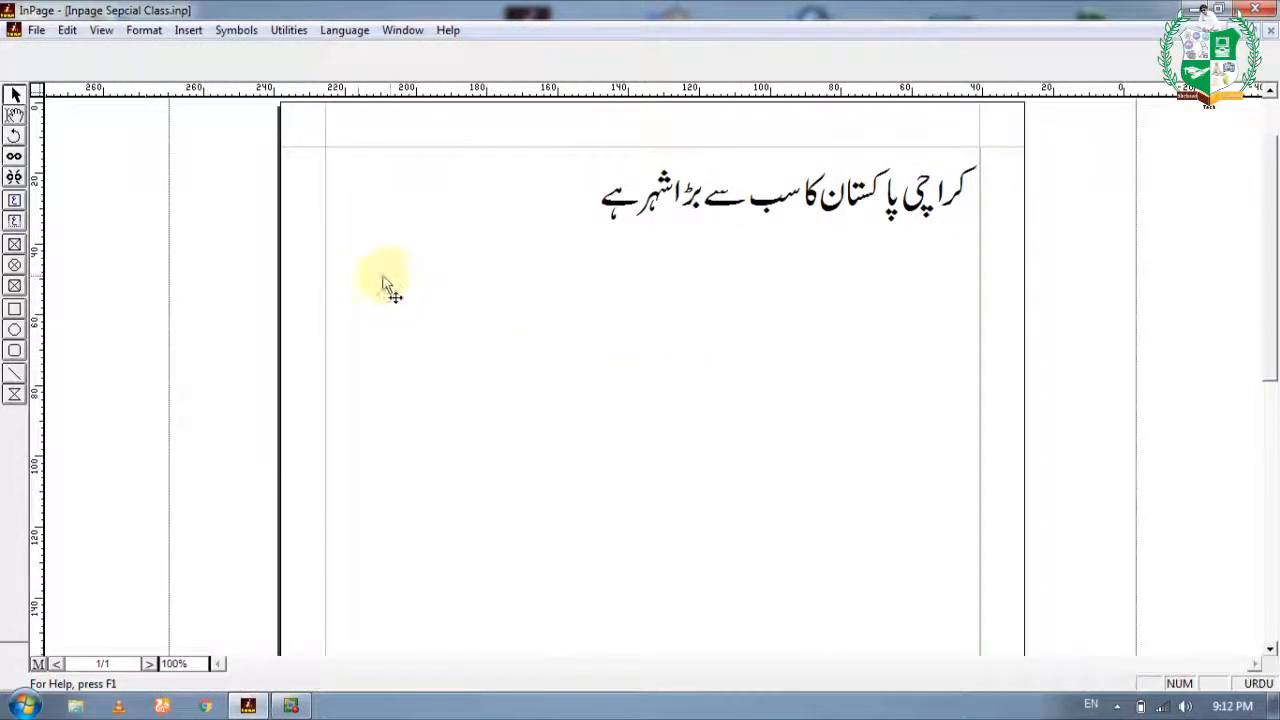
Try the elliptical and rounded-rectangle shapes for a new picture box.
click(16, 246)
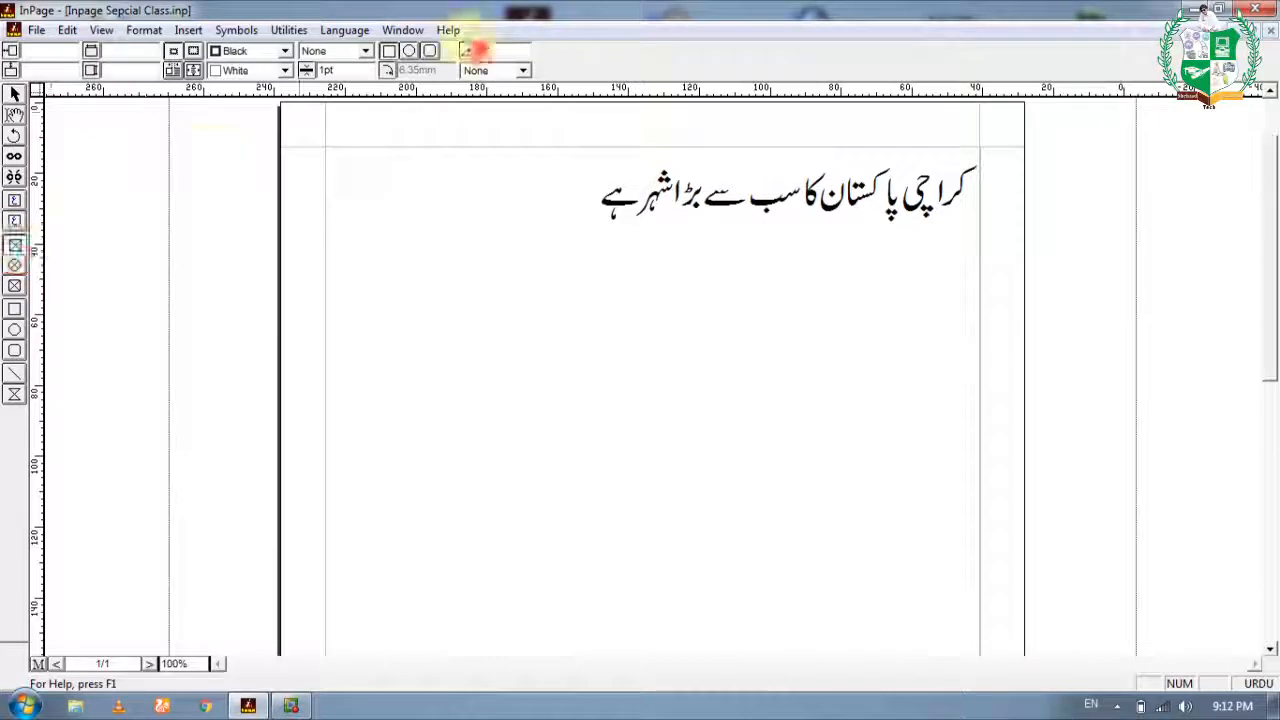
click(407, 50)
click(430, 51)
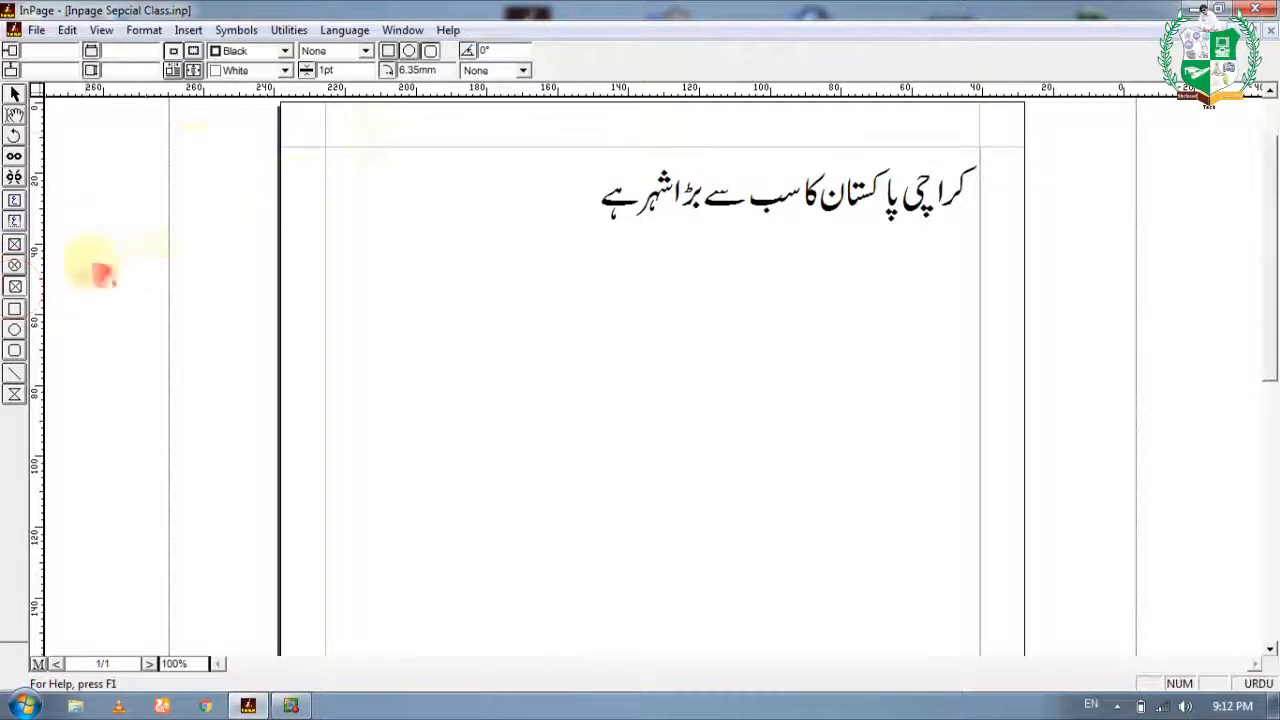
Draw a rectangular picture box about 60 by 50 mm below the heading and import Hydrangeas from Sample Pictures into it.
click(18, 248)
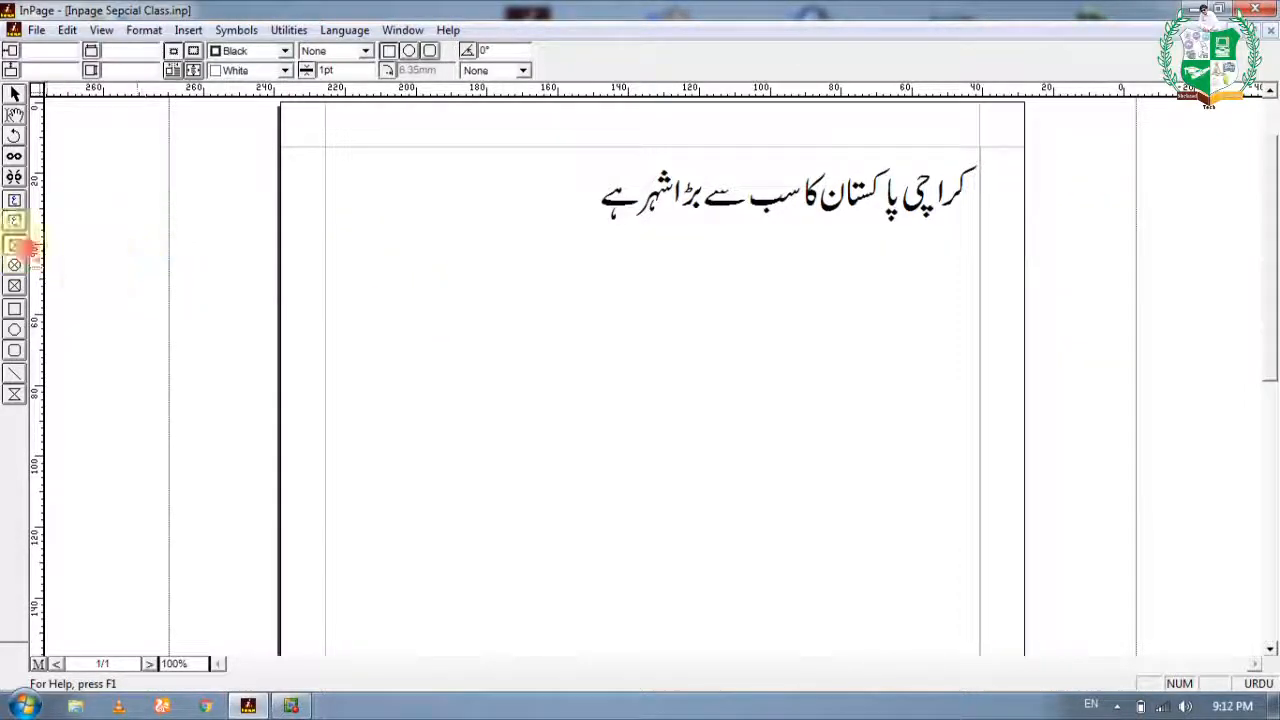
drag(373, 230, 585, 407)
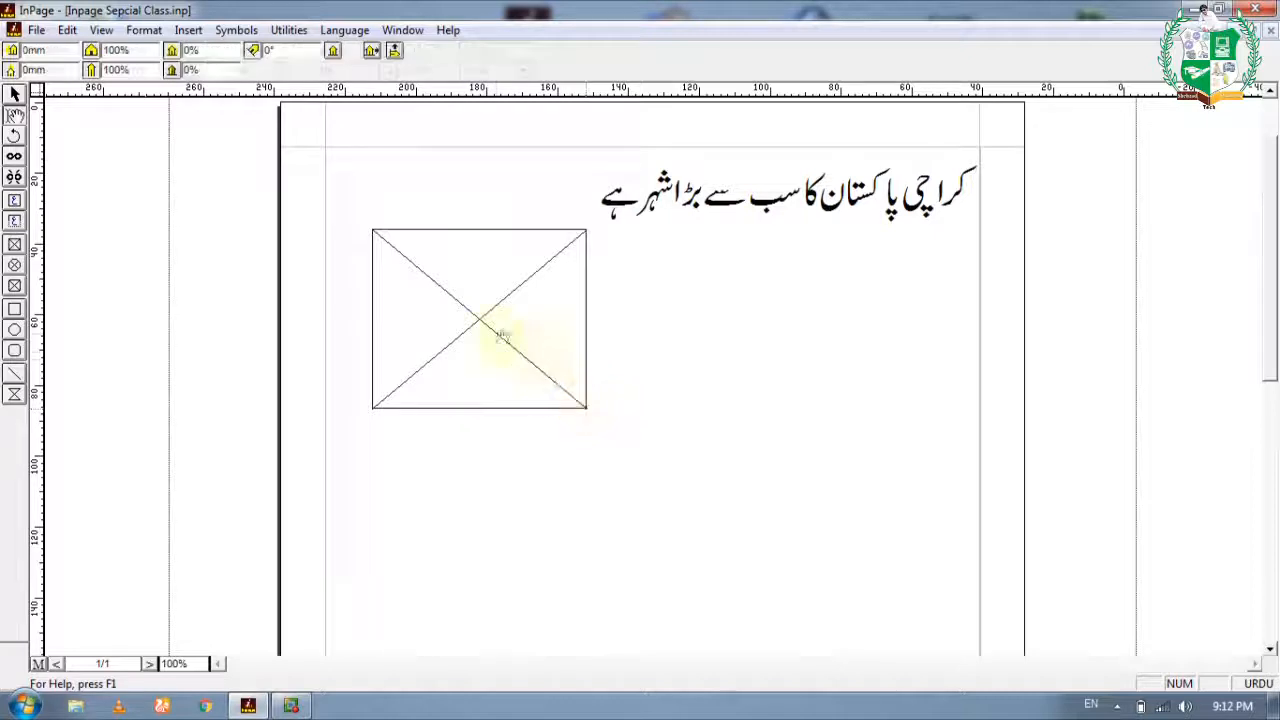
double_click(495, 333)
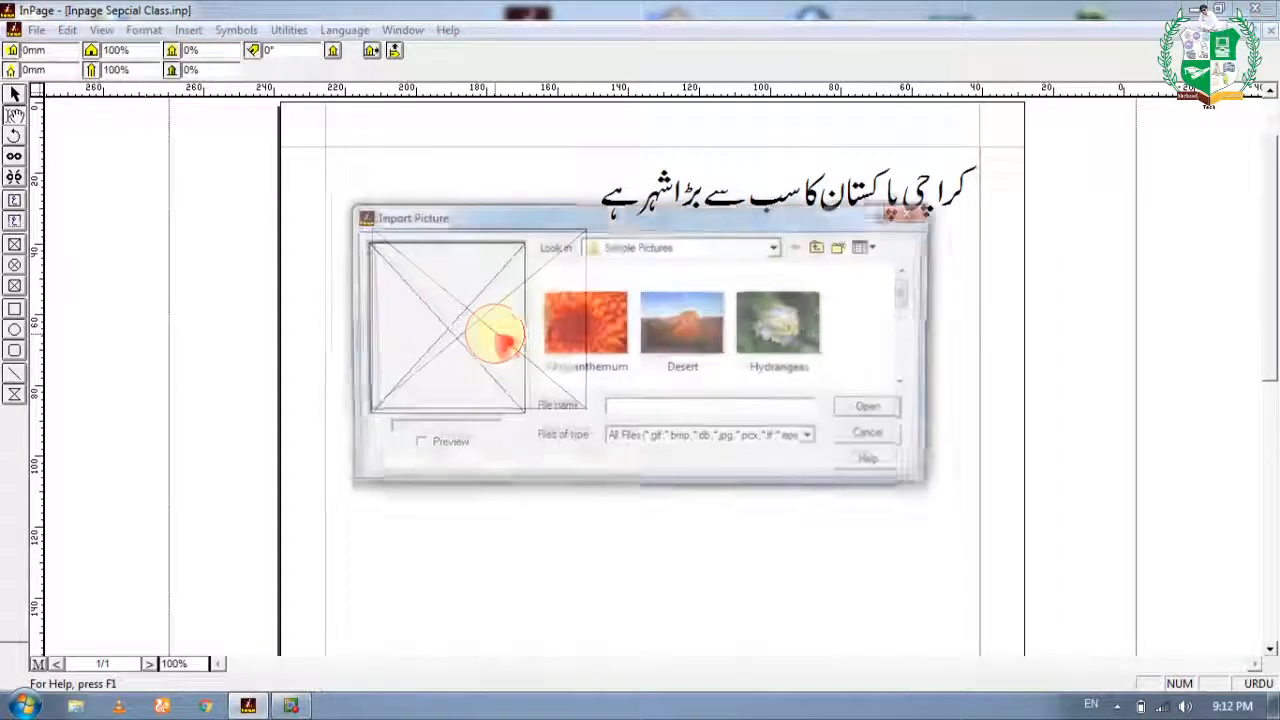
drag(905, 297, 905, 310)
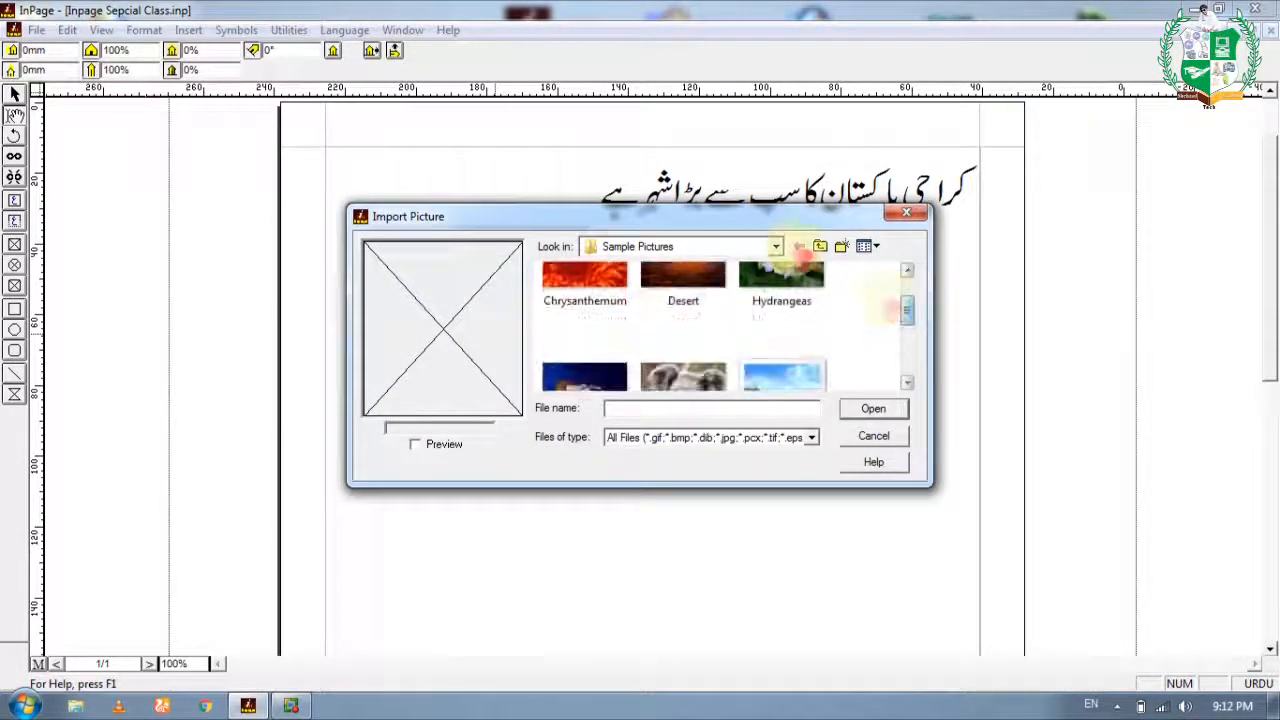
click(772, 247)
click(757, 246)
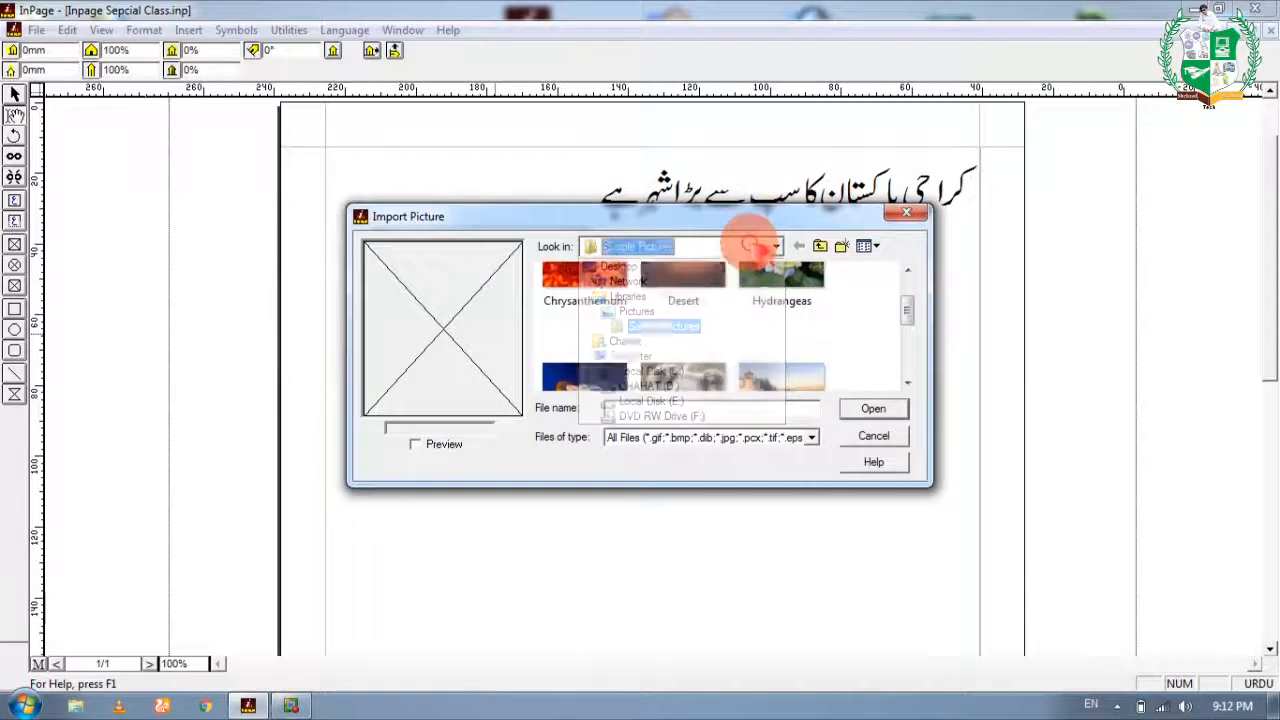
drag(908, 314, 908, 287)
double_click(788, 322)
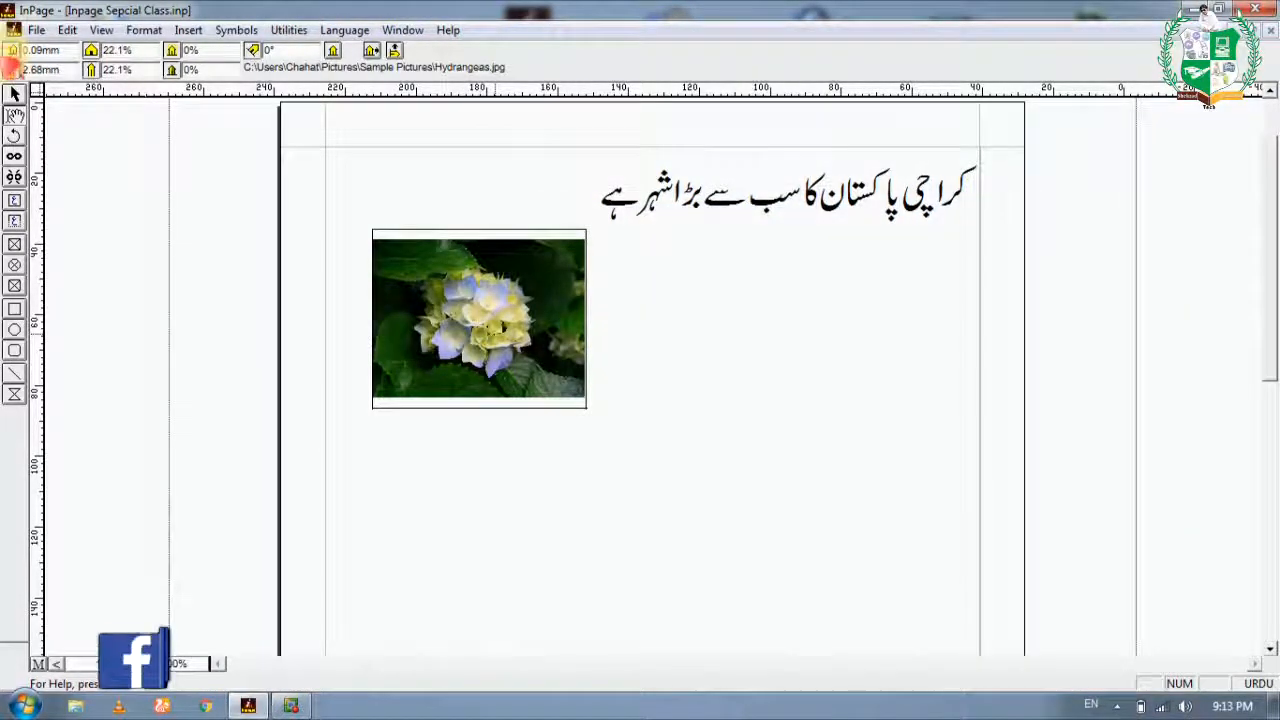
Shift the hydrangea picture inside its frame to offsets of about -0.7 mm and 4.27 mm, and select the picture box.
click(17, 94)
mouse_move(470, 283)
mouse_down()
mouse_move(475, 320)
mouse_move(480, 274)
mouse_move(478, 295)
mouse_up()
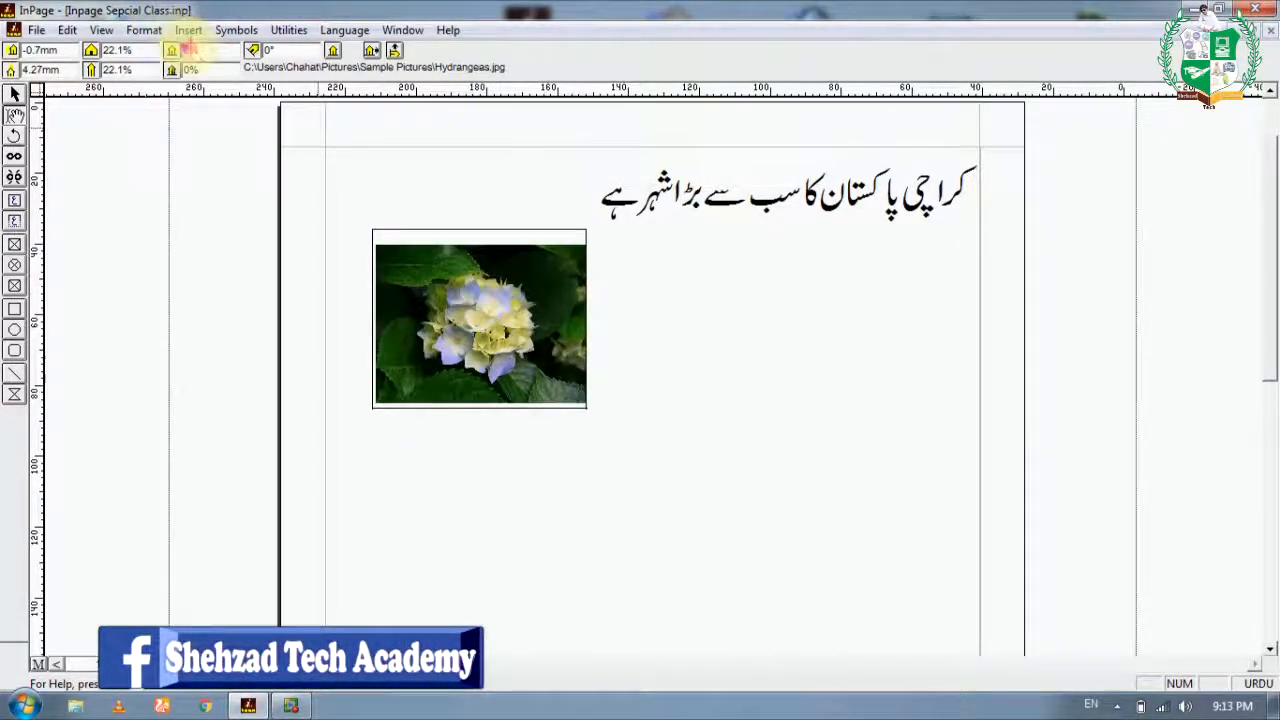
click(408, 305)
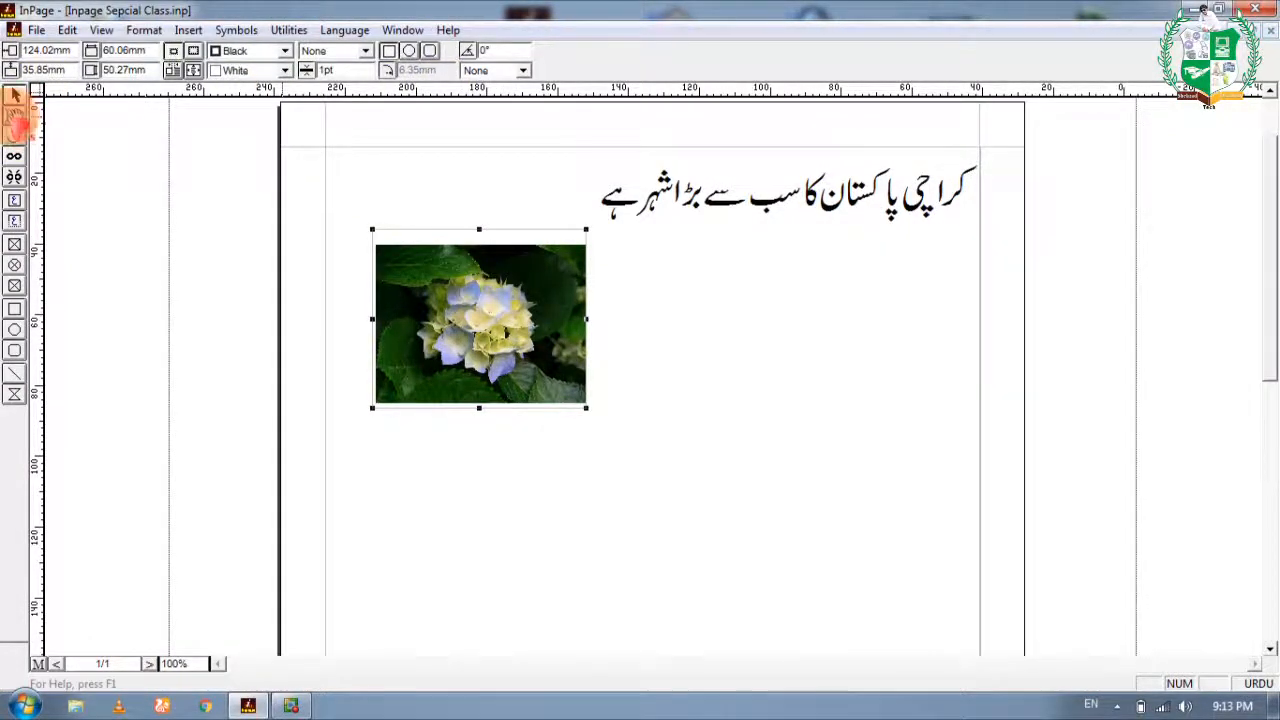
click(284, 242)
double_click(414, 289)
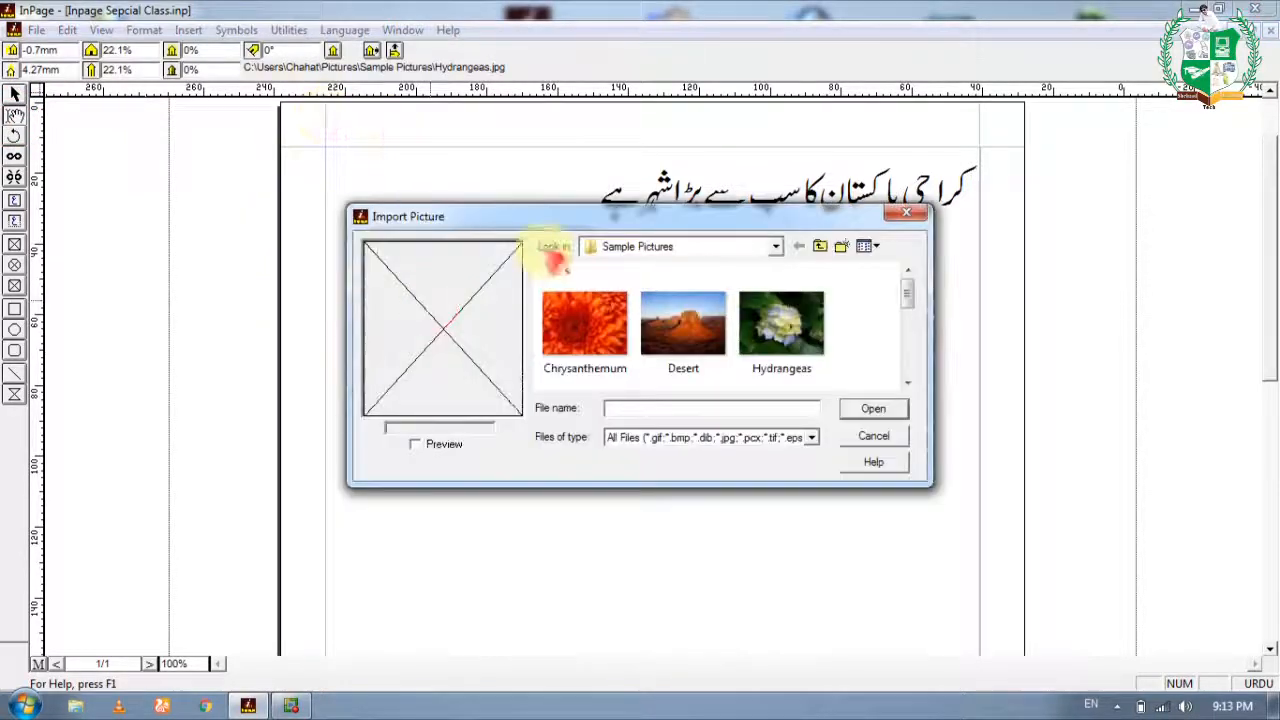
click(873, 436)
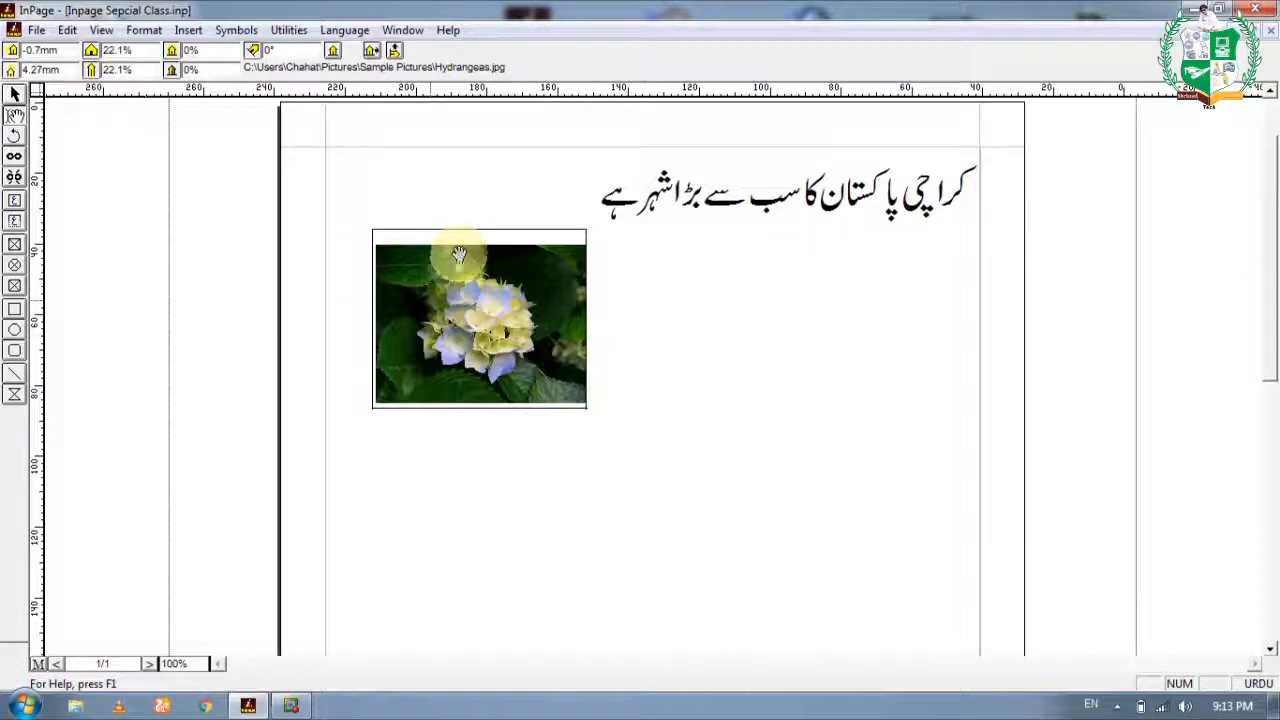
double_click(455, 305)
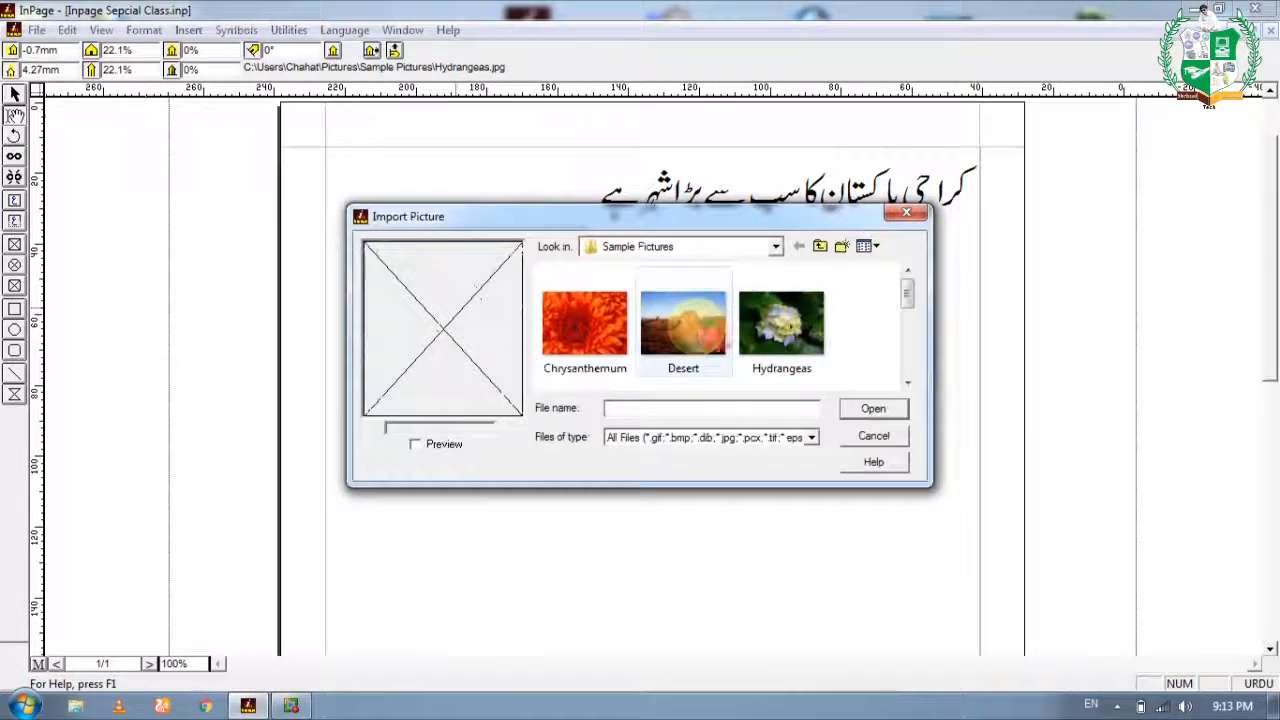
click(871, 435)
click(17, 100)
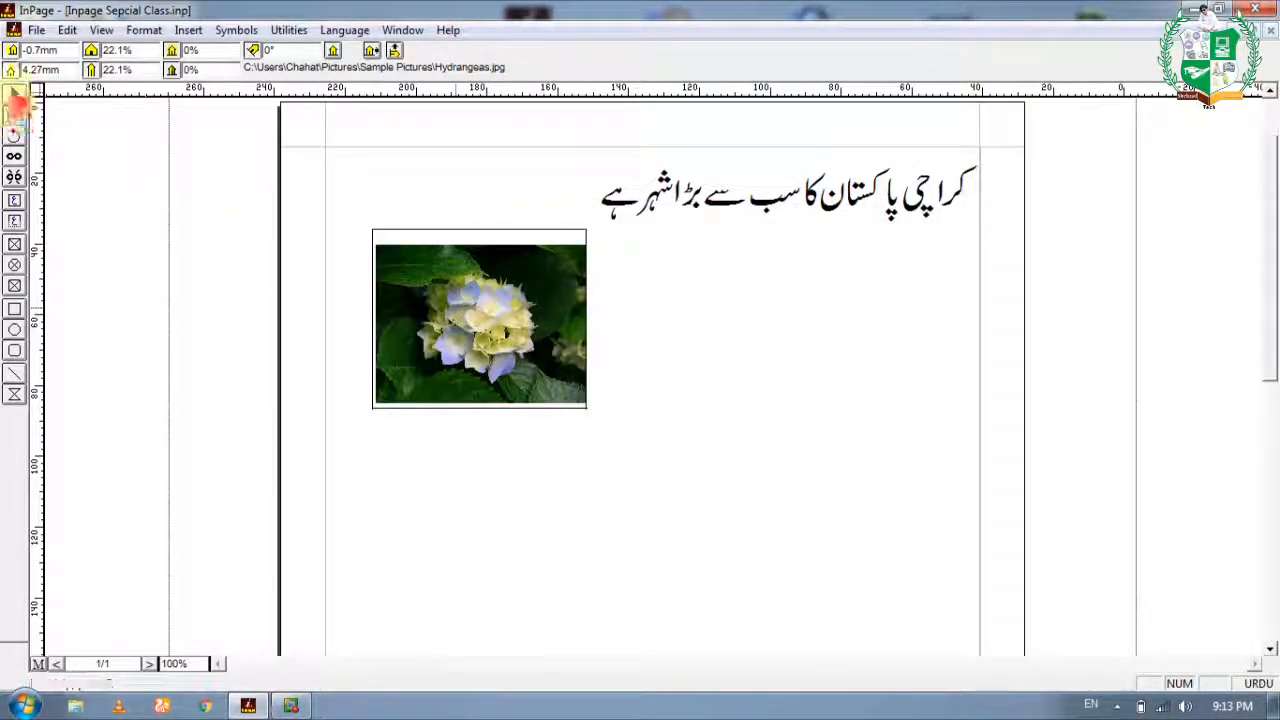
Toggle the vertical mirroring of the hydrangea picture several times.
click(393, 54)
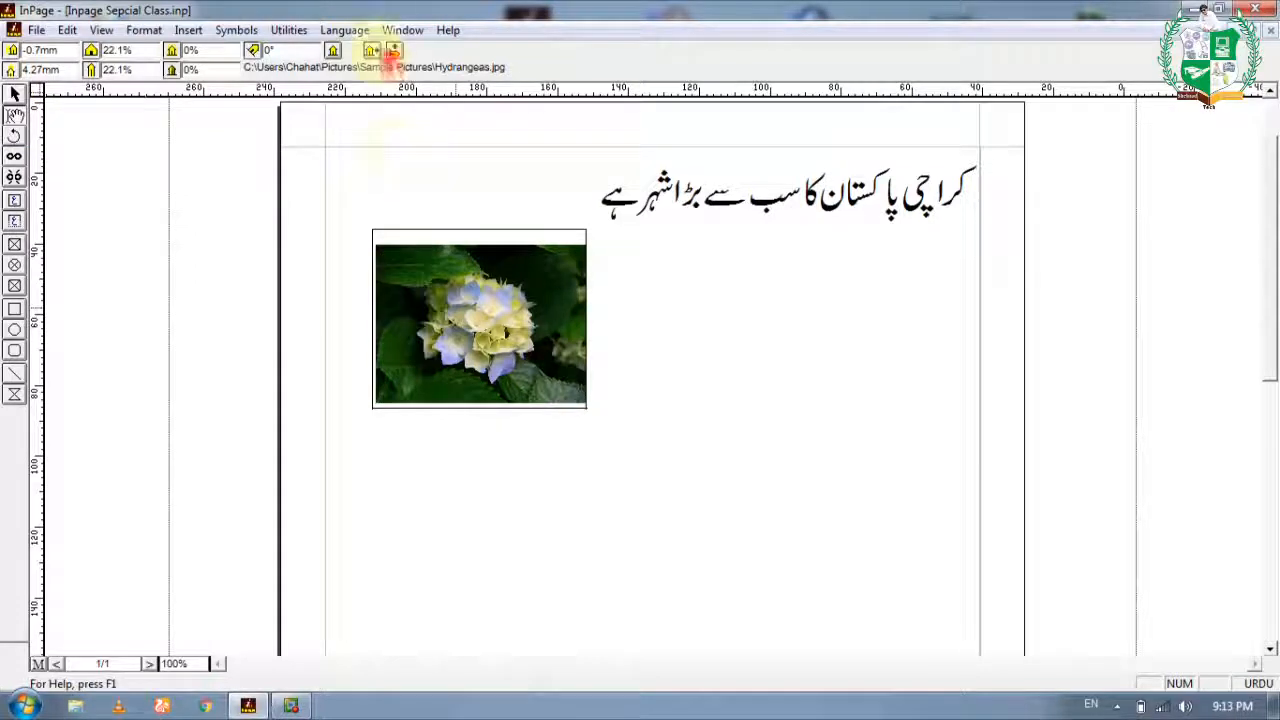
click(395, 53)
click(395, 53)
click(395, 53)
Replace the hydrangea picture with the photo of the baby wearing headphones from the D:\Facebook\Babes folder.
double_click(495, 335)
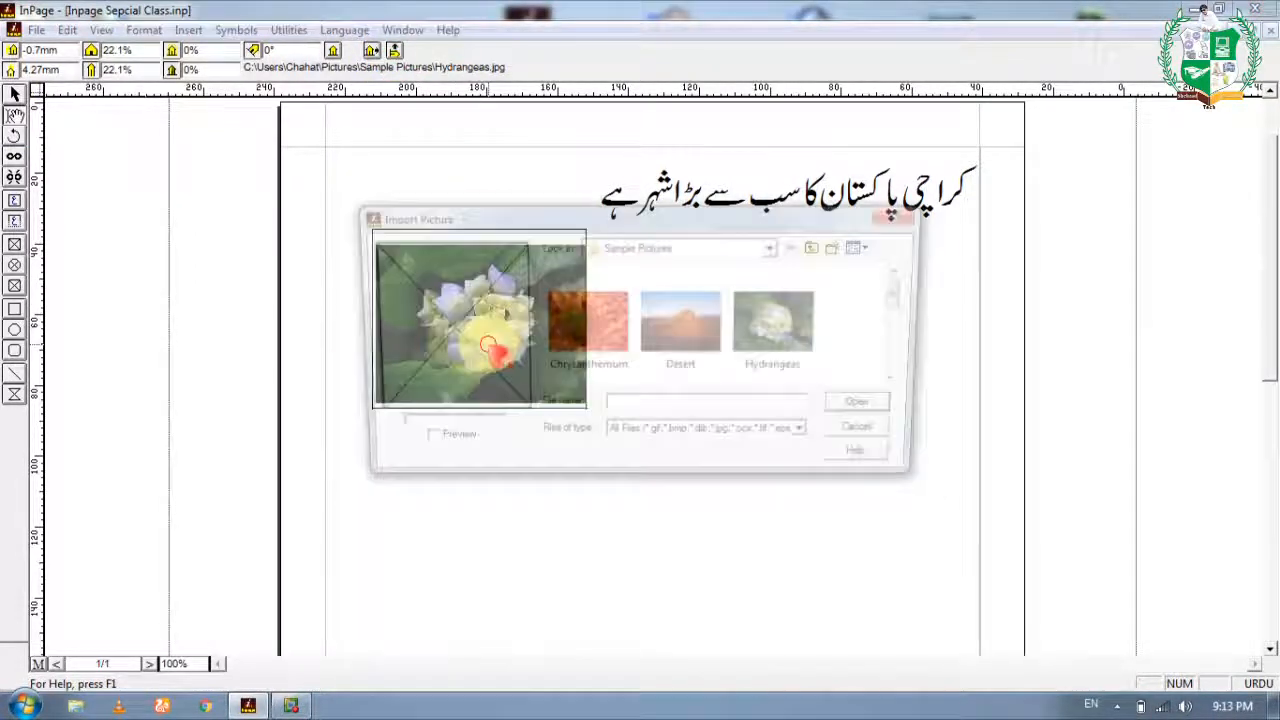
click(717, 242)
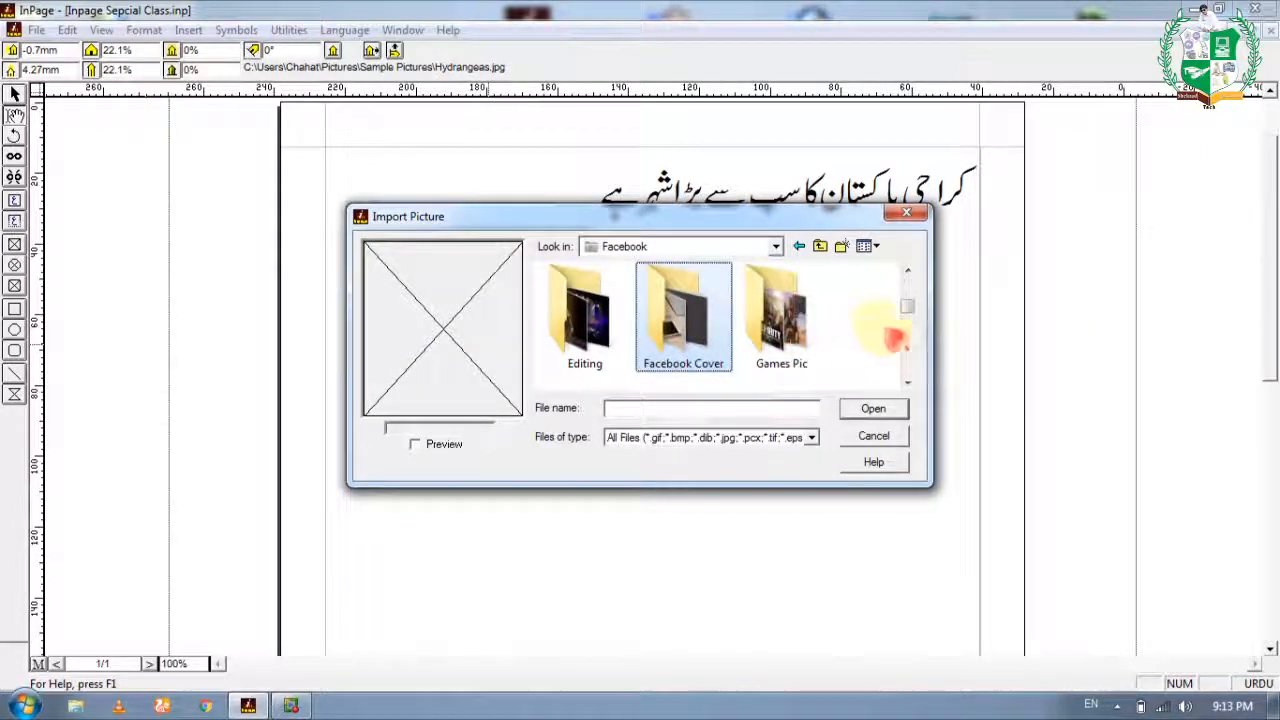
drag(907, 306, 907, 342)
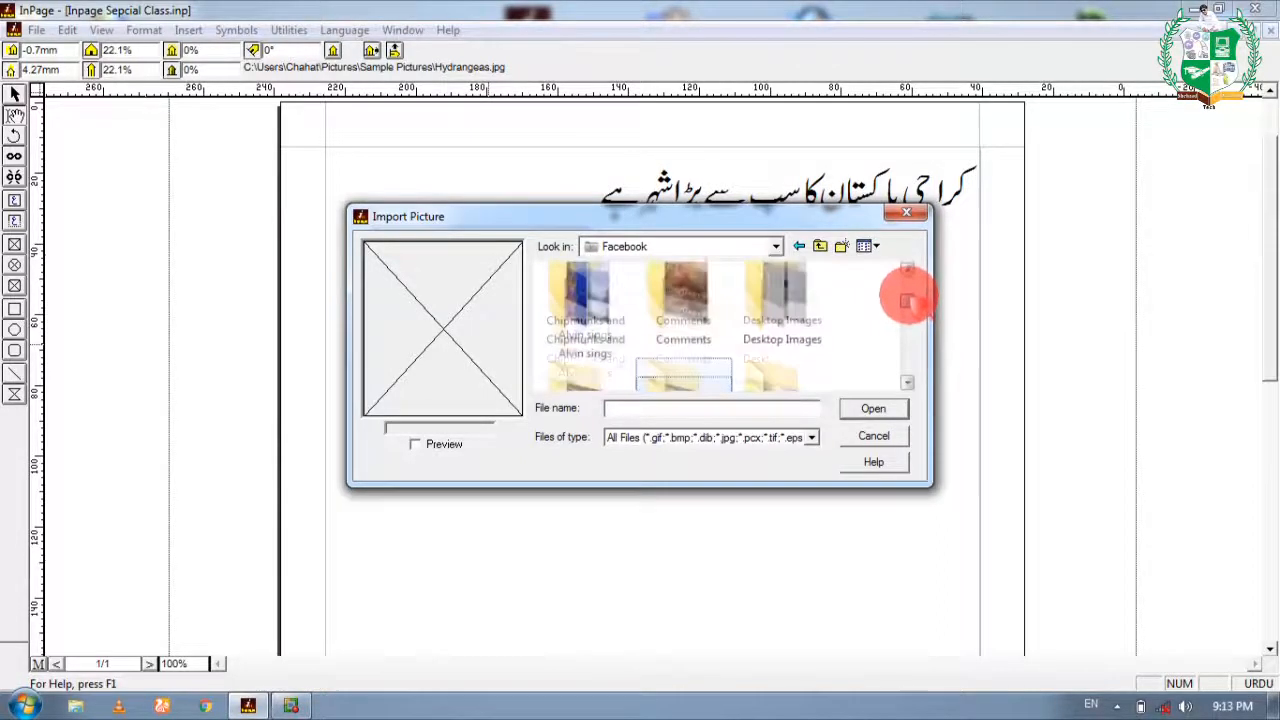
double_click(660, 370)
double_click(781, 328)
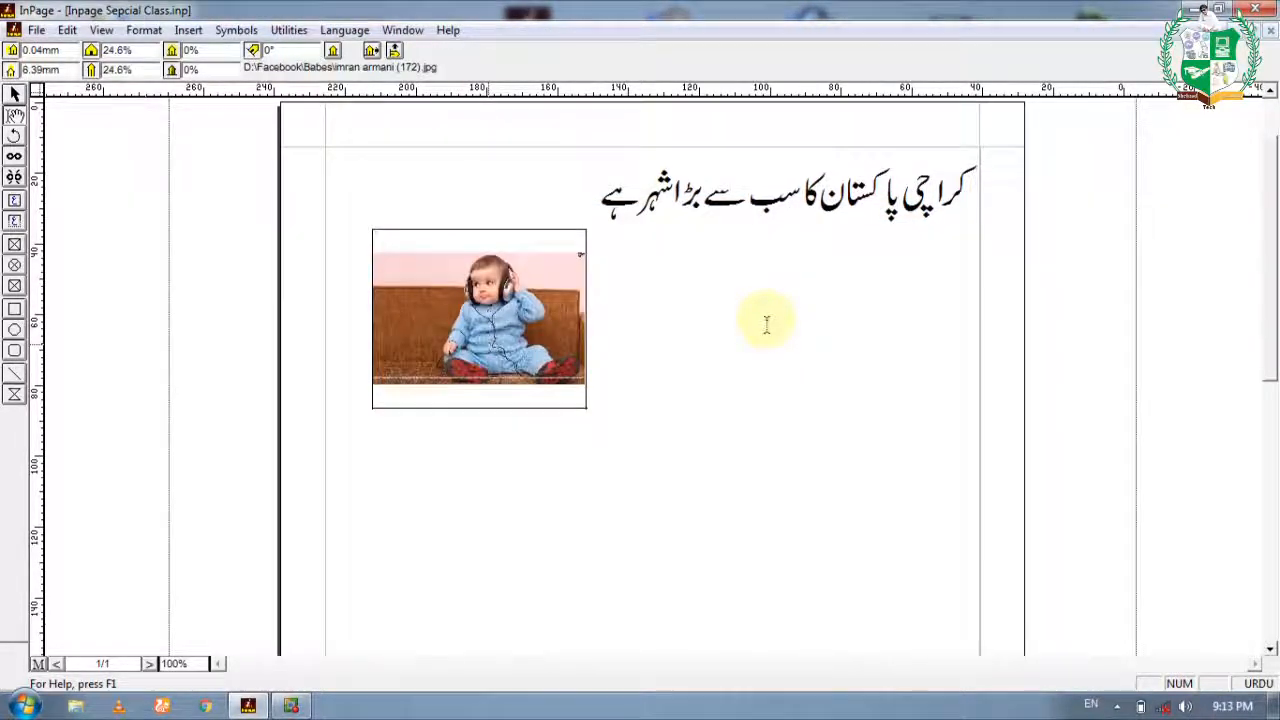
Mirror the baby photo vertically within its picture box.
click(395, 50)
click(395, 50)
click(395, 50)
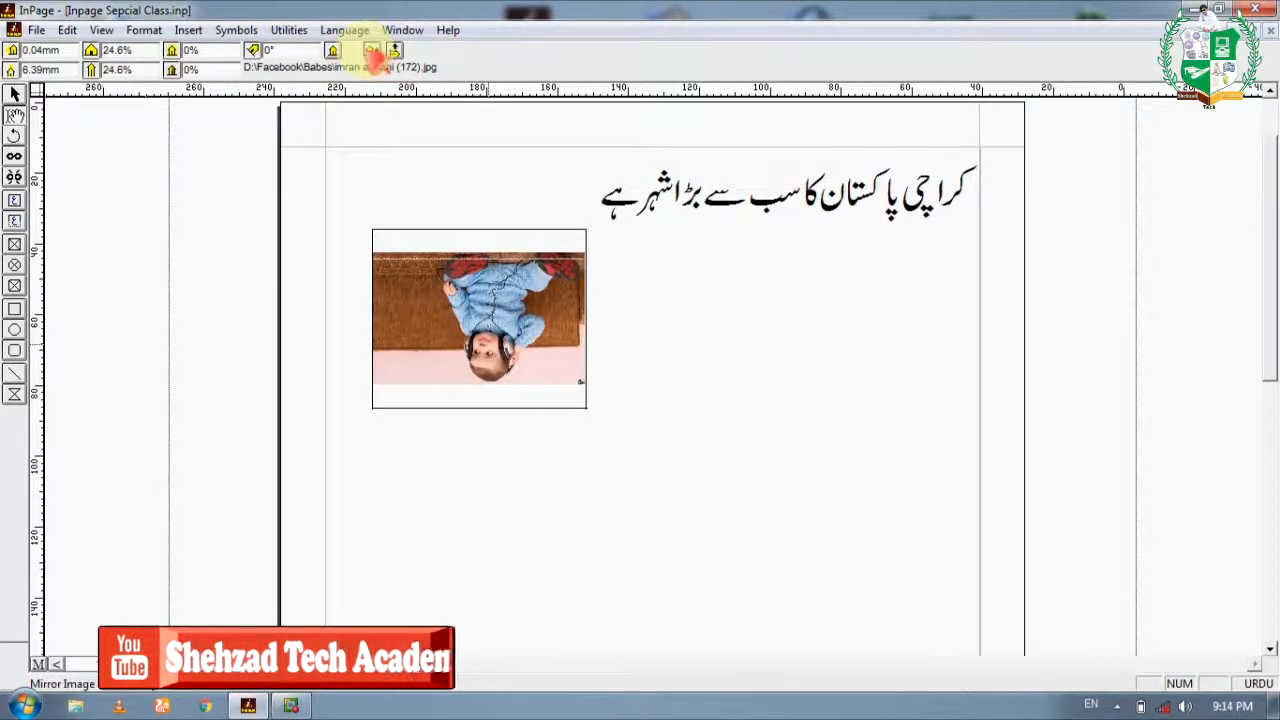
Toggle the horizontal mirroring of the baby photo, ending in its original upright orientation.
click(372, 51)
click(372, 51)
click(372, 51)
click(372, 51)
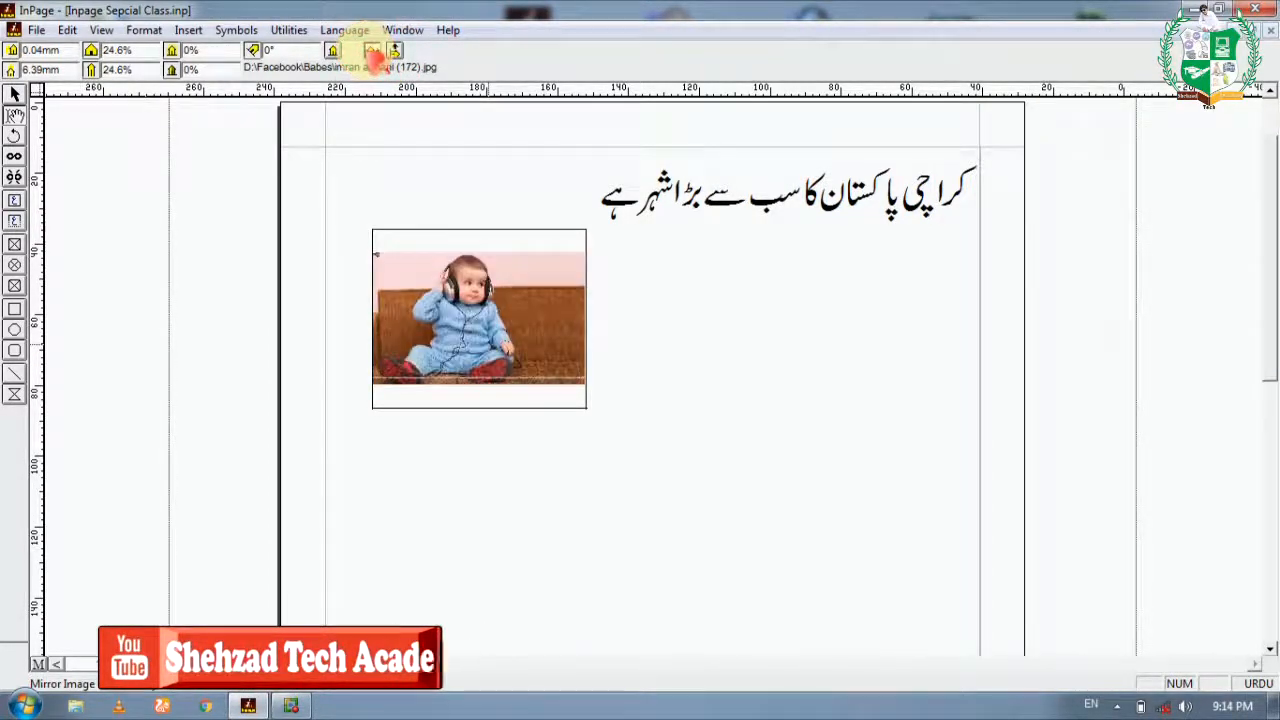
click(372, 51)
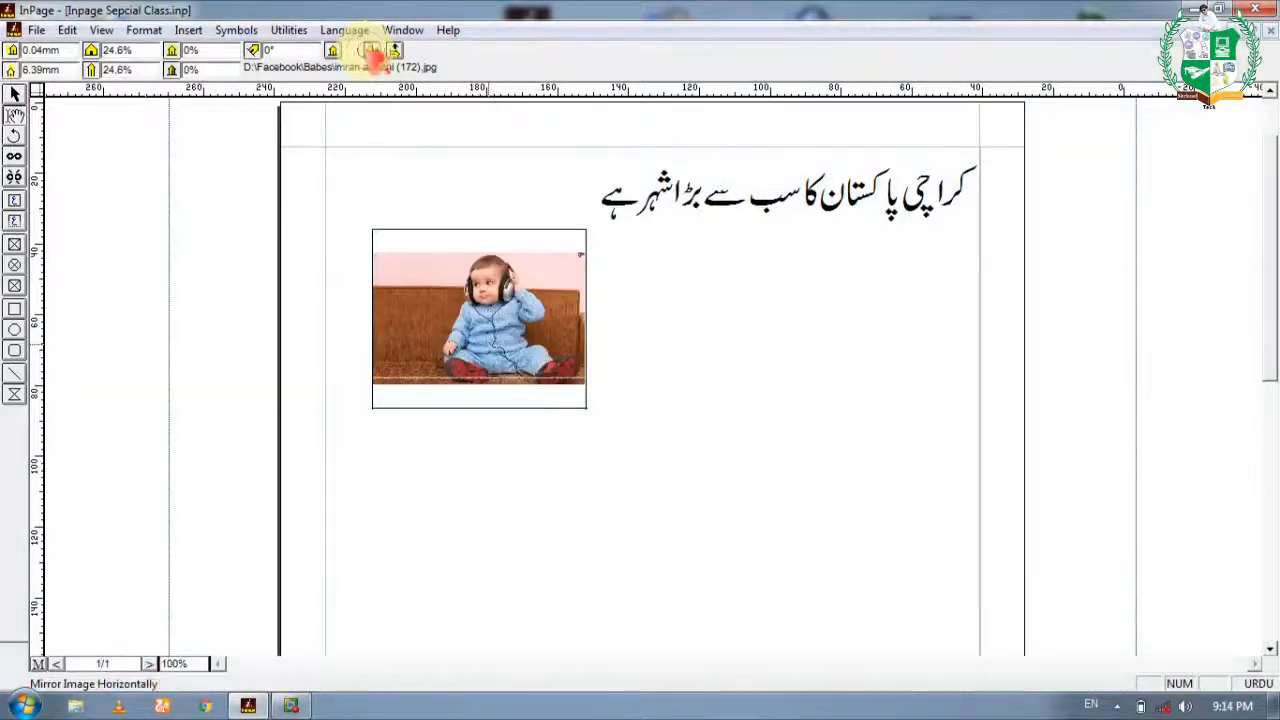
Rotate the baby photo 30° within its picture box, and restore its rotation to 0°.
click(282, 50)
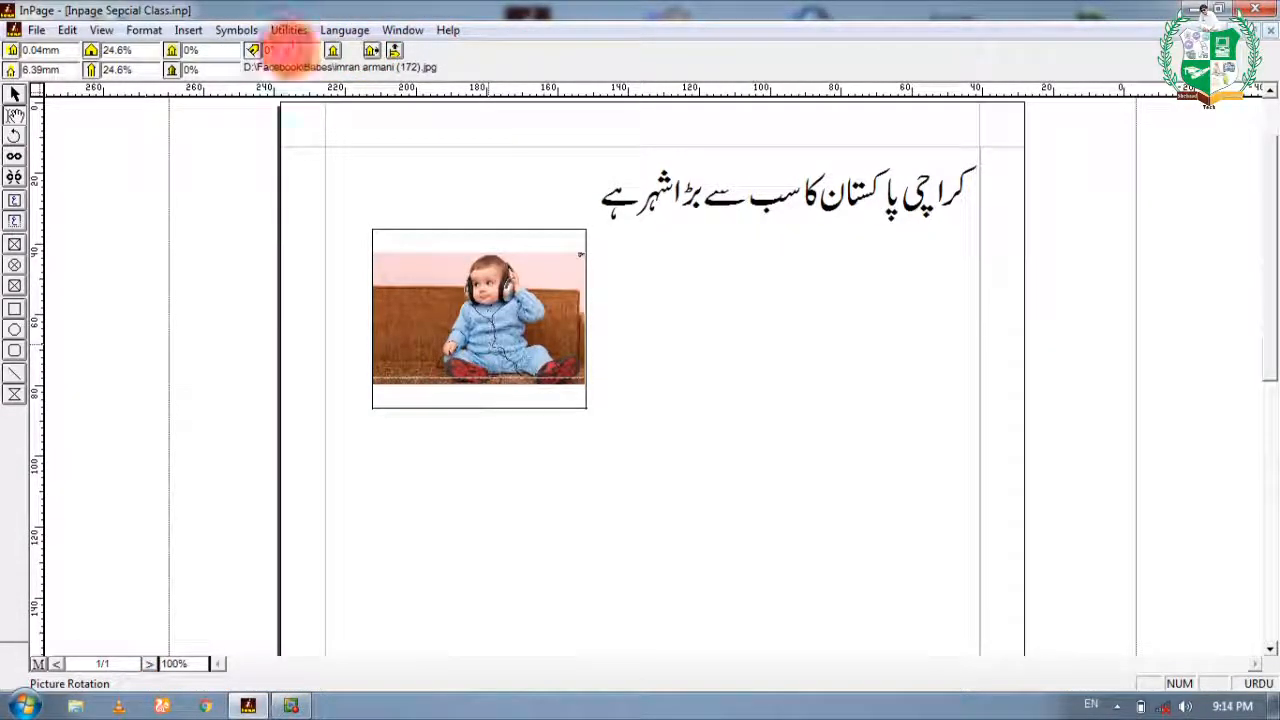
text(30)
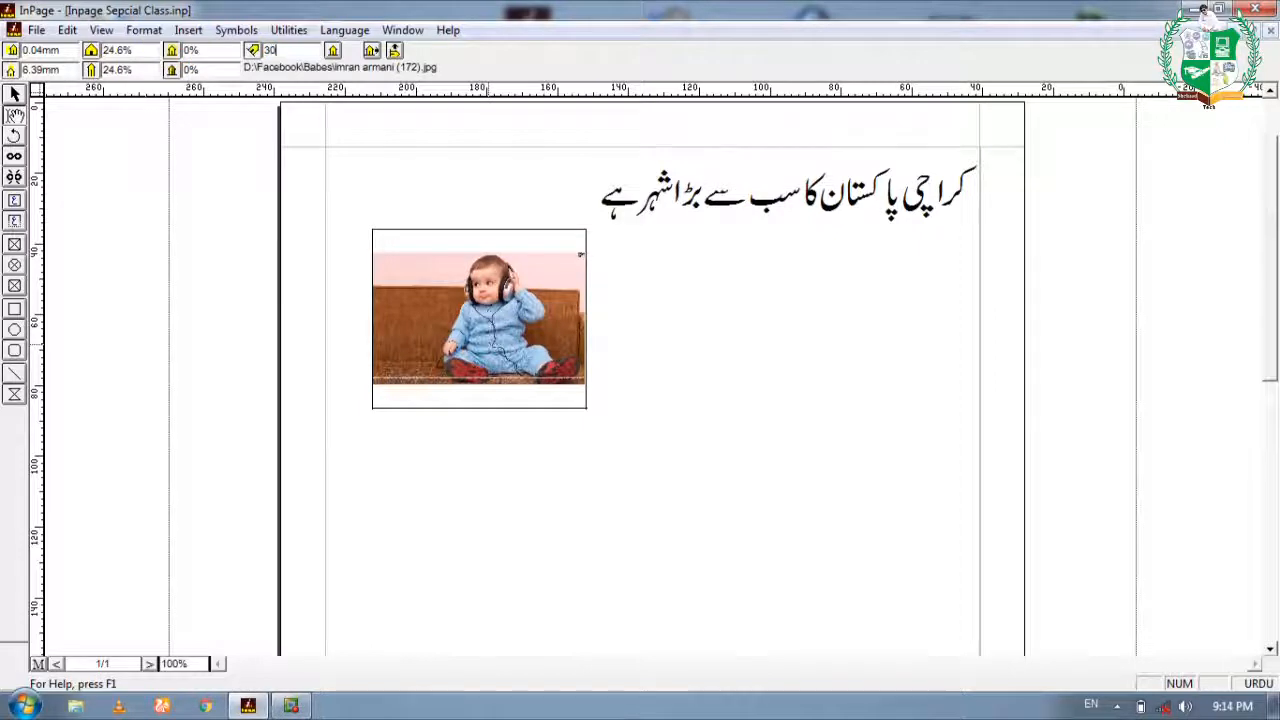
key(Return)
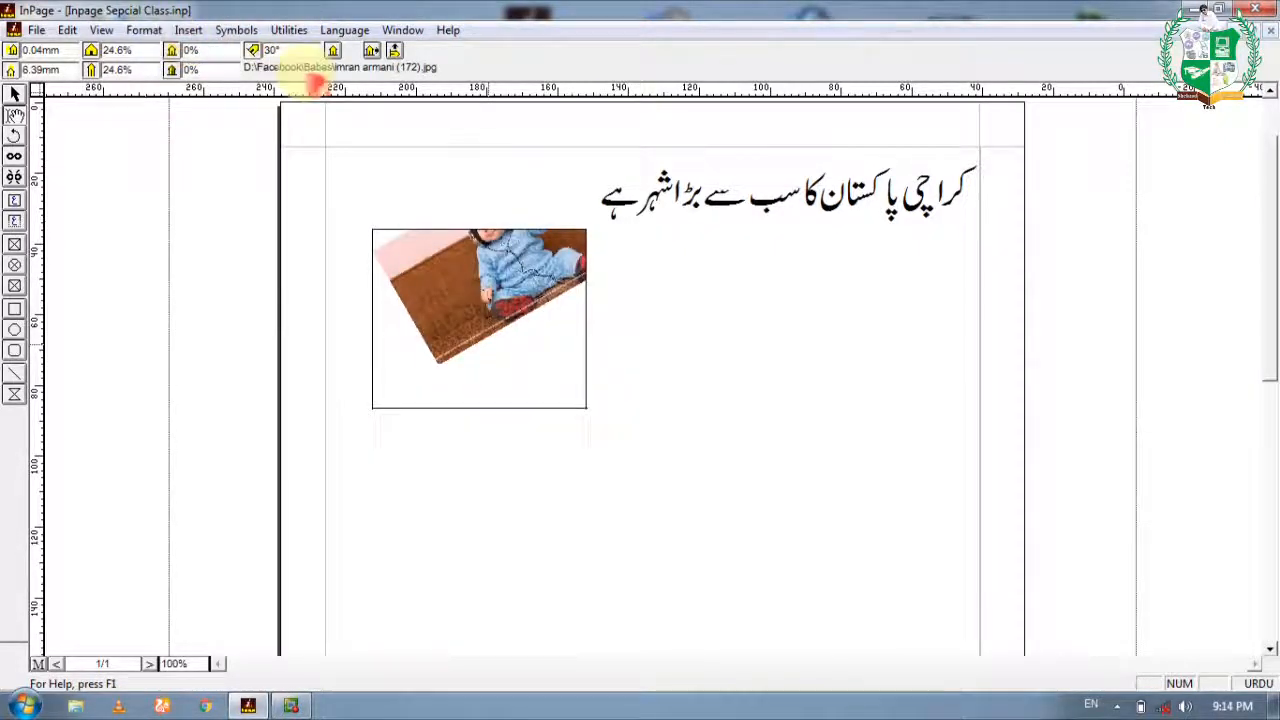
click(270, 50)
text(0)
key(Return)
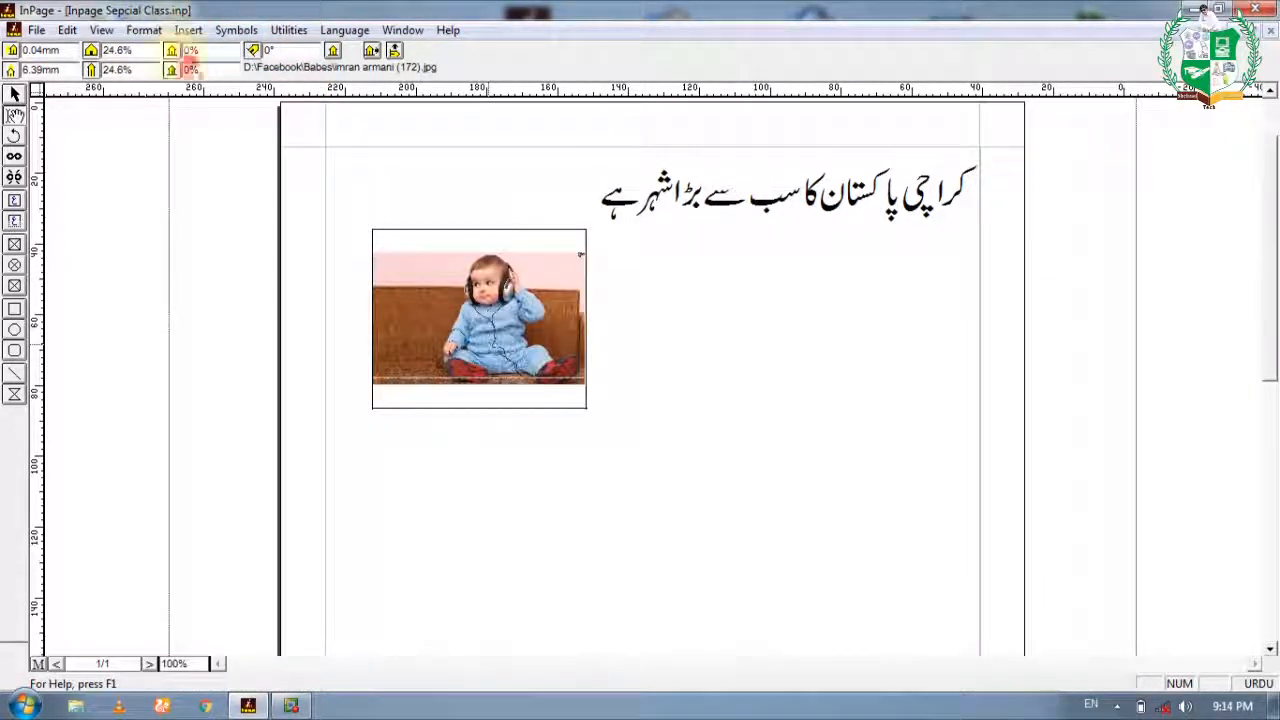
Set the baby photo's brightness to 50%, and restore it to 0%.
click(140, 70)
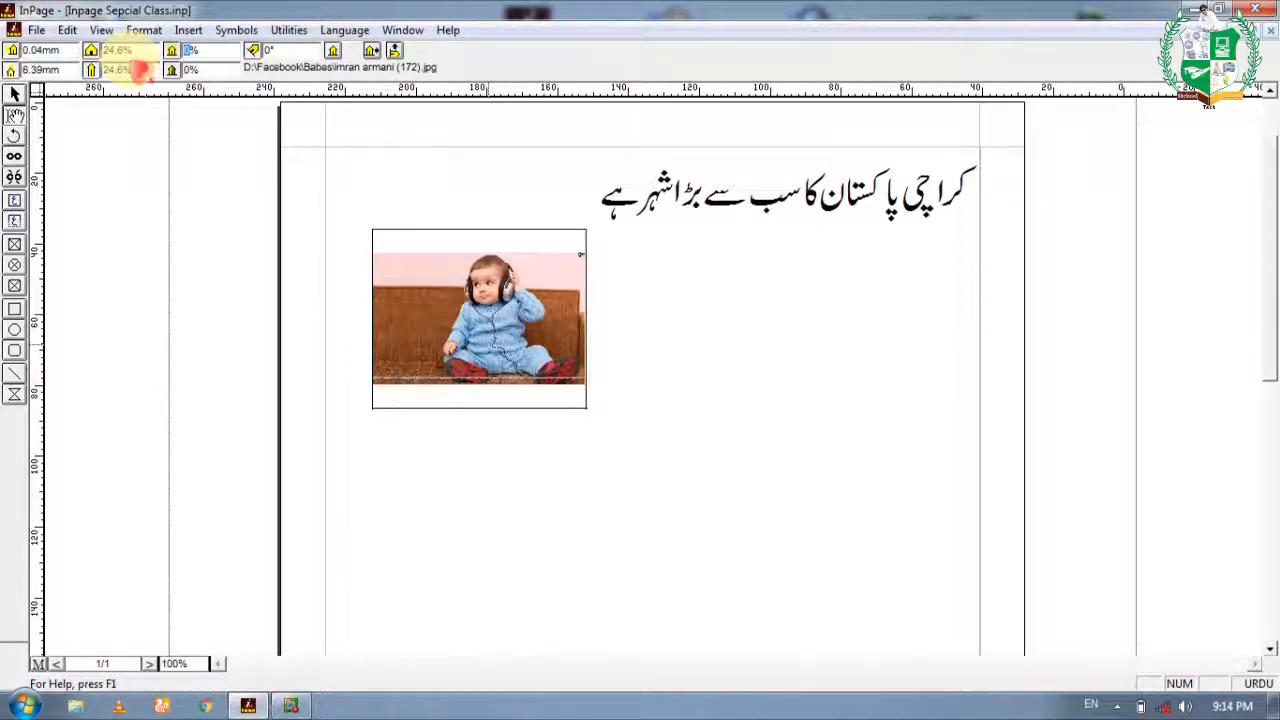
text(50)
key(Return)
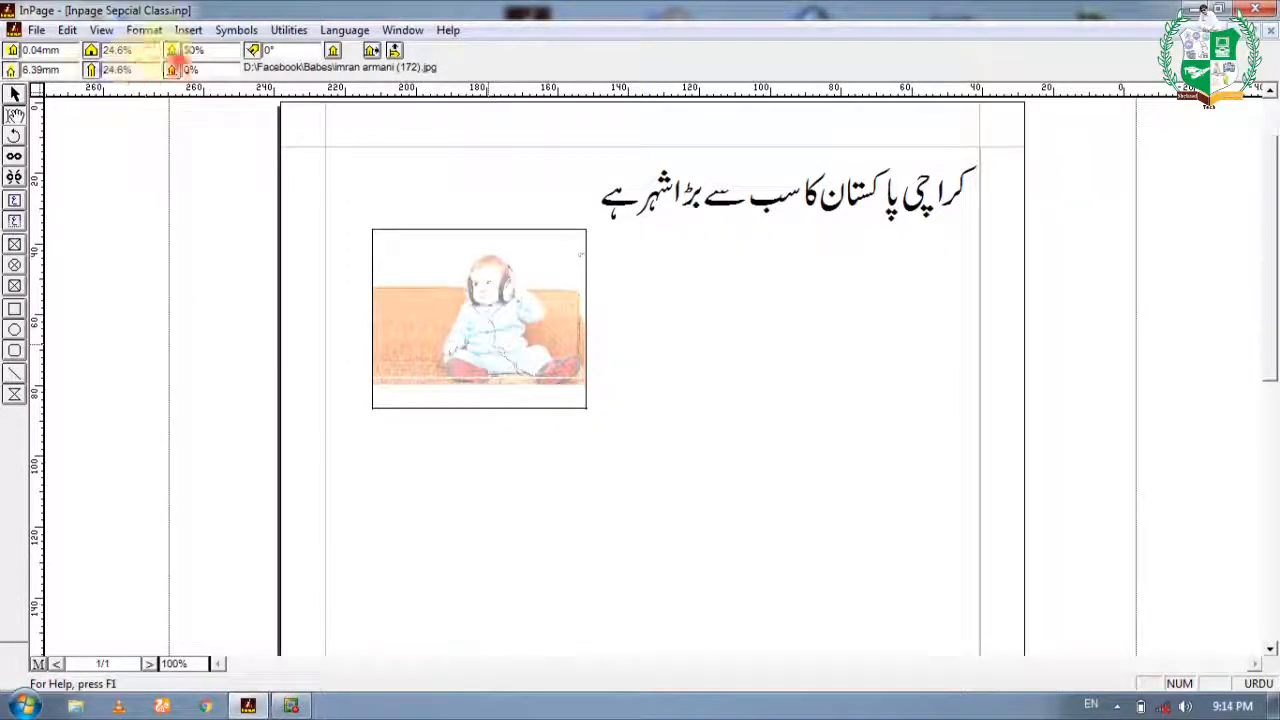
key(Return)
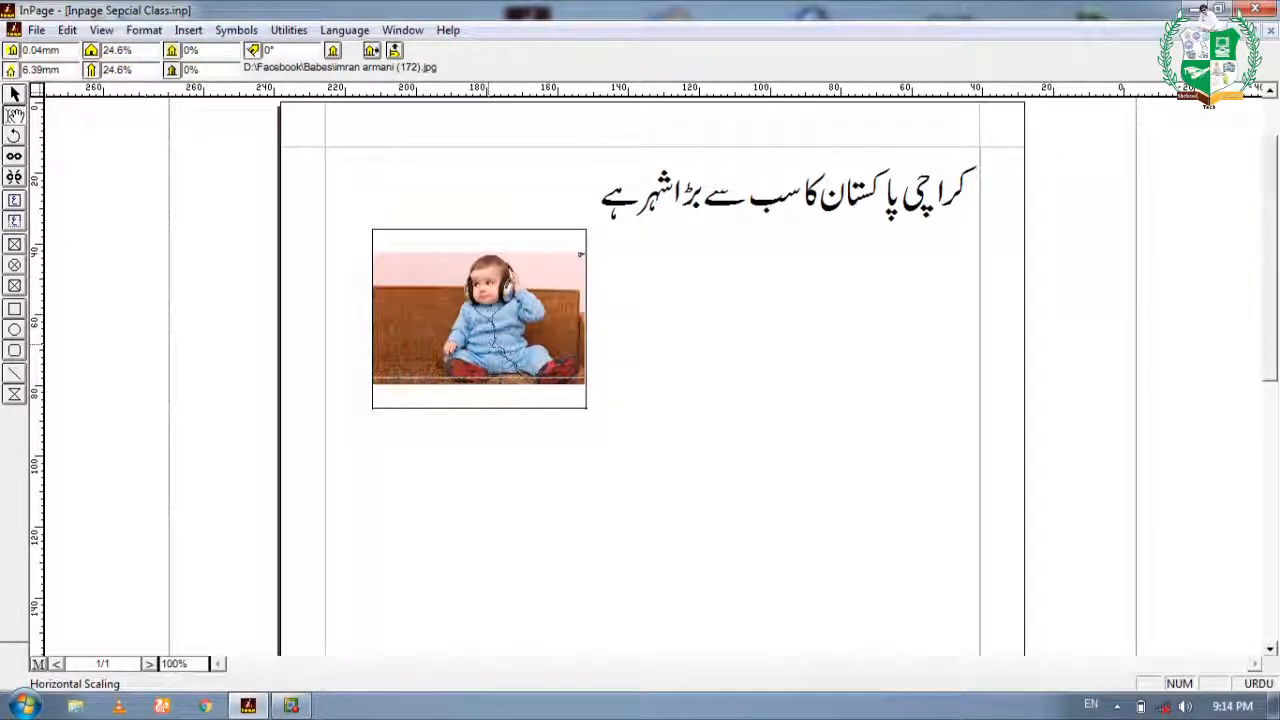
Try contrast values of 20% and 50% on the baby photo, and restore the contrast to 0%.
double_click(190, 69)
text(20)
key(Return)
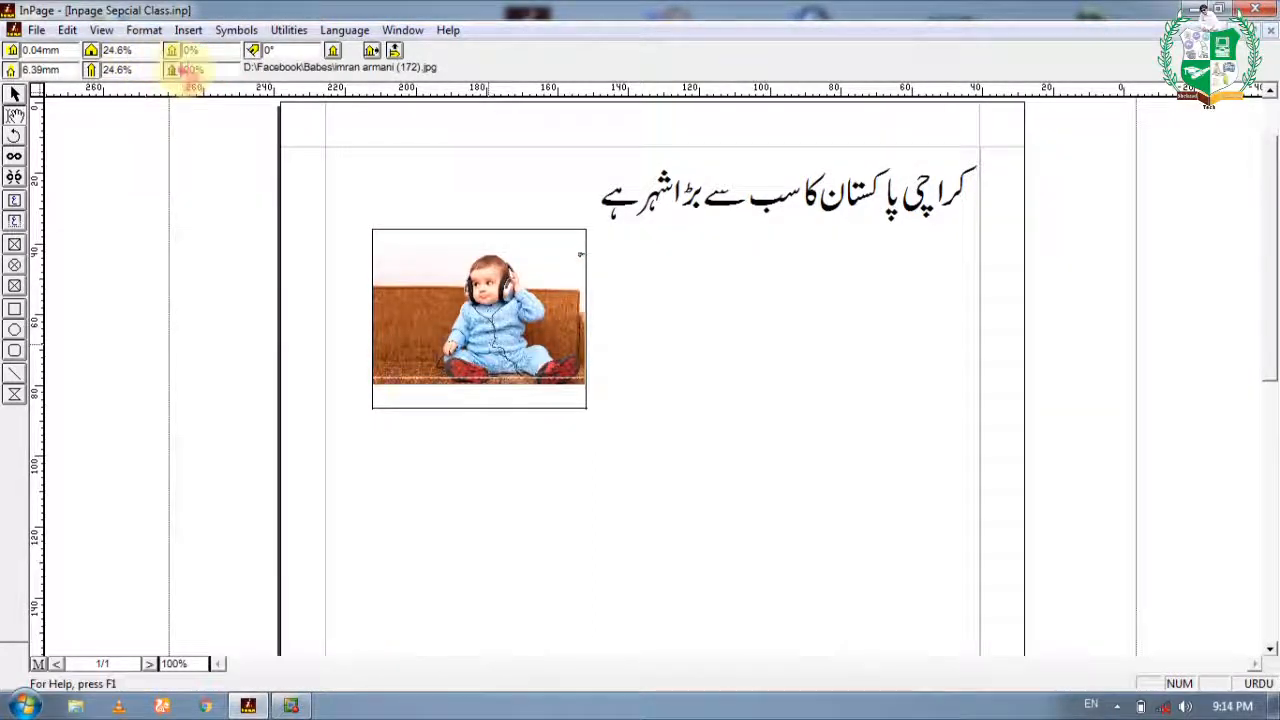
text(50)
key(Return)
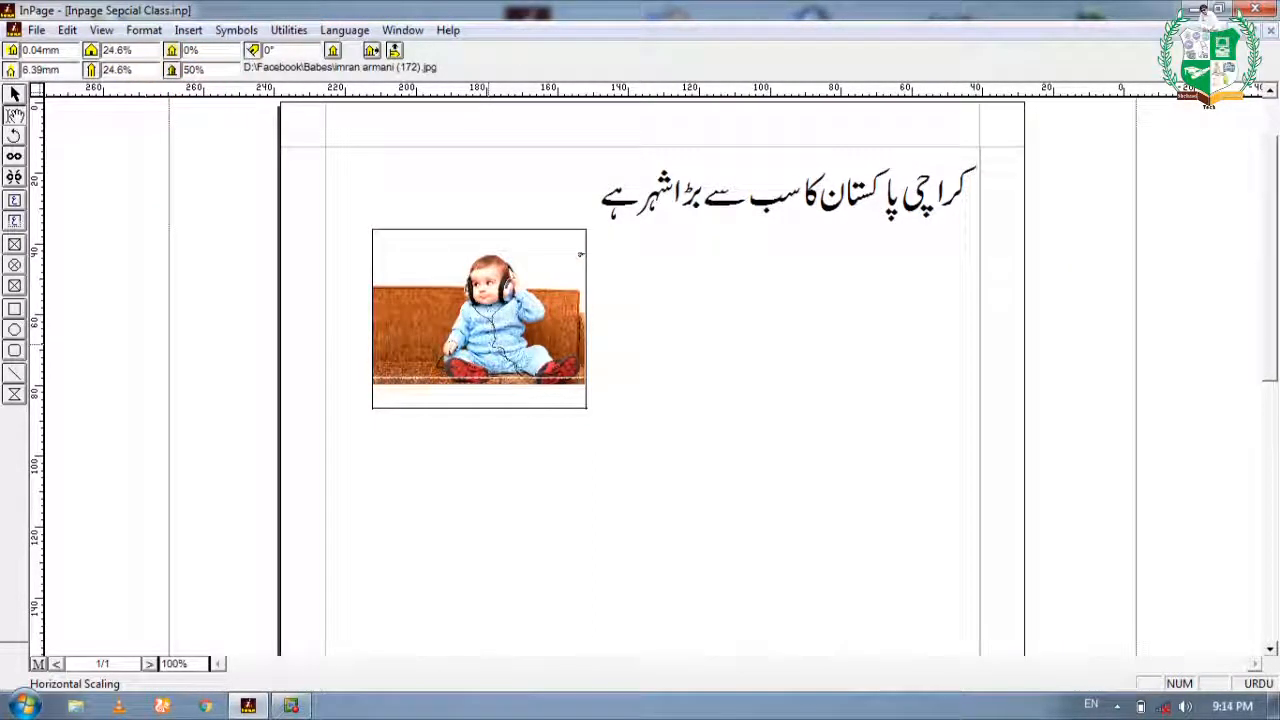
double_click(188, 70)
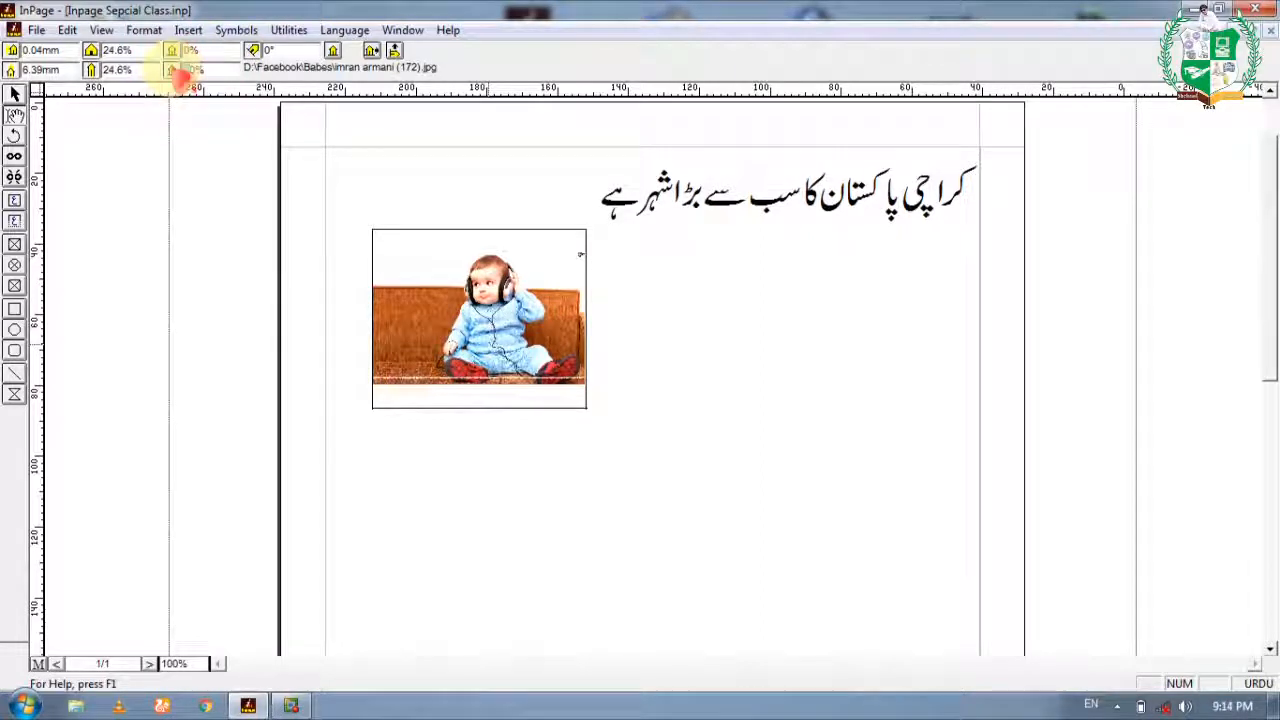
text(0)
key(Return)
Shift the baby photo slightly upward within its picture box, to a vertical position of about 5.86 mm.
double_click(130, 50)
drag(144, 51, 72, 48)
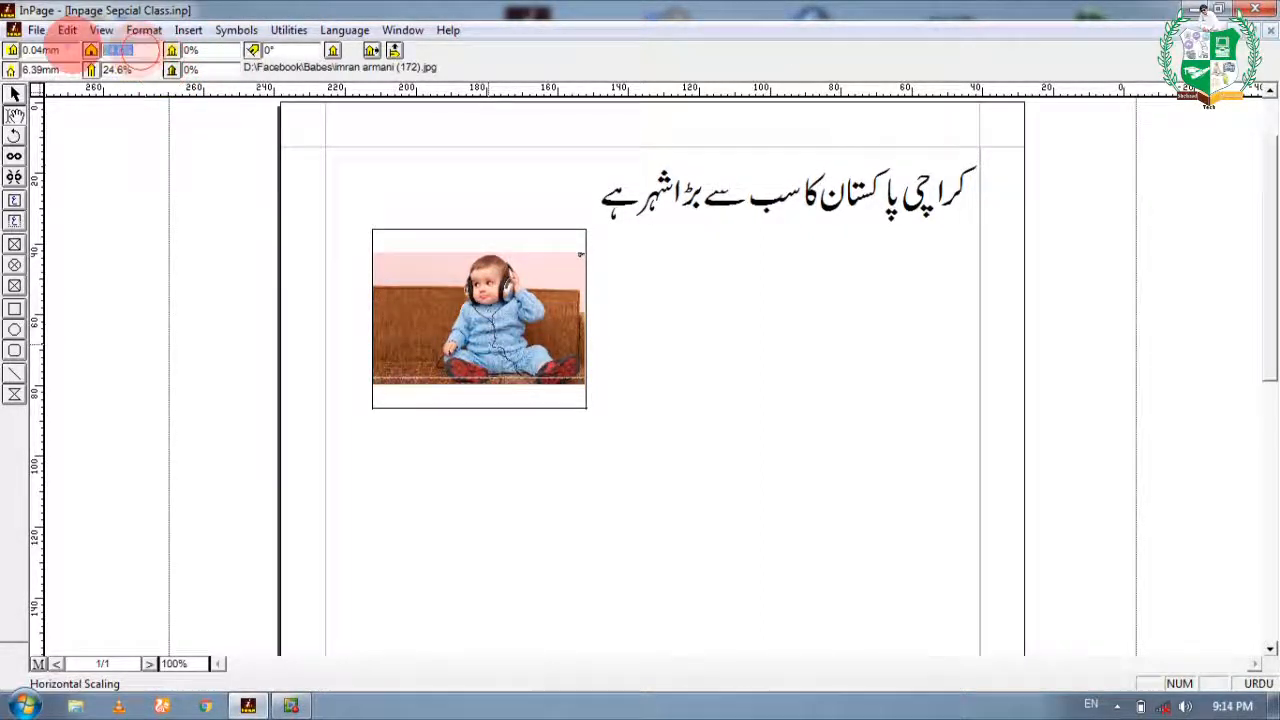
click(521, 312)
mouse_move(521, 312)
mouse_down()
mouse_move(535, 302)
mouse_move(521, 279)
mouse_move(505, 292)
mouse_move(532, 305)
mouse_move(521, 304)
mouse_up()
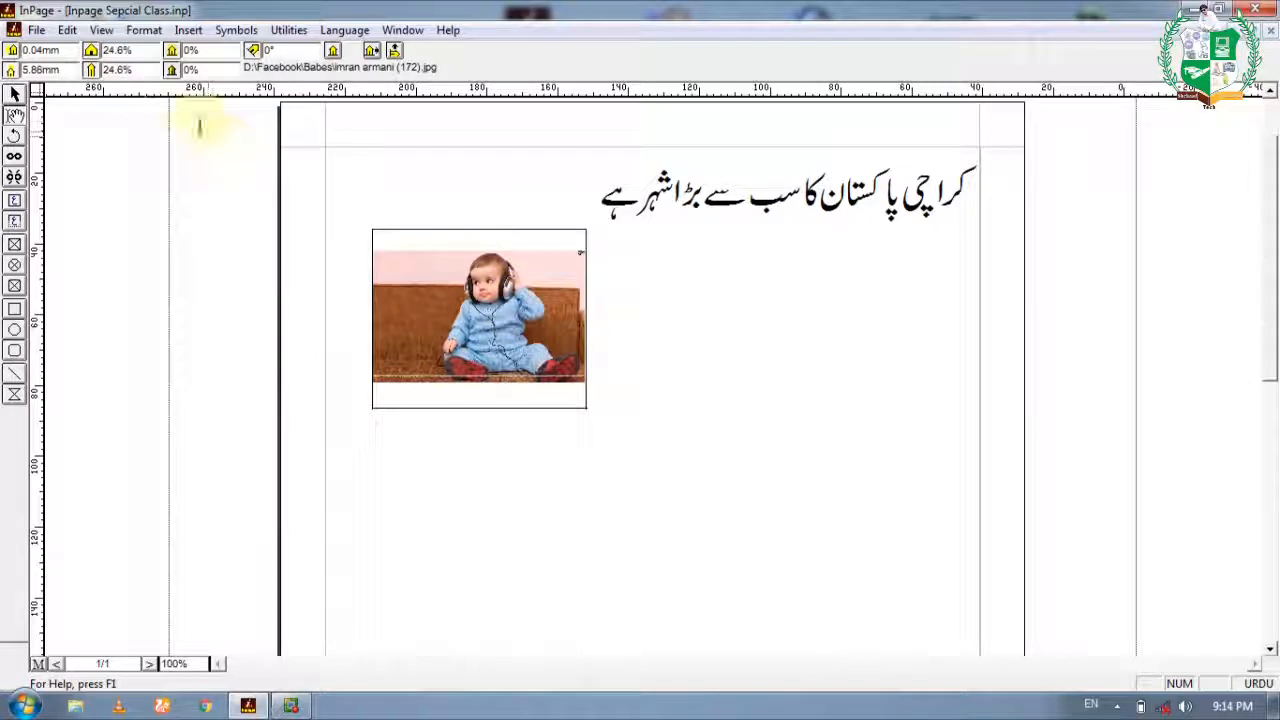
Stretch the baby photo with a larger horizontal scaling, and restore the horizontal scaling to 24.6%.
drag(116, 50, 91, 51)
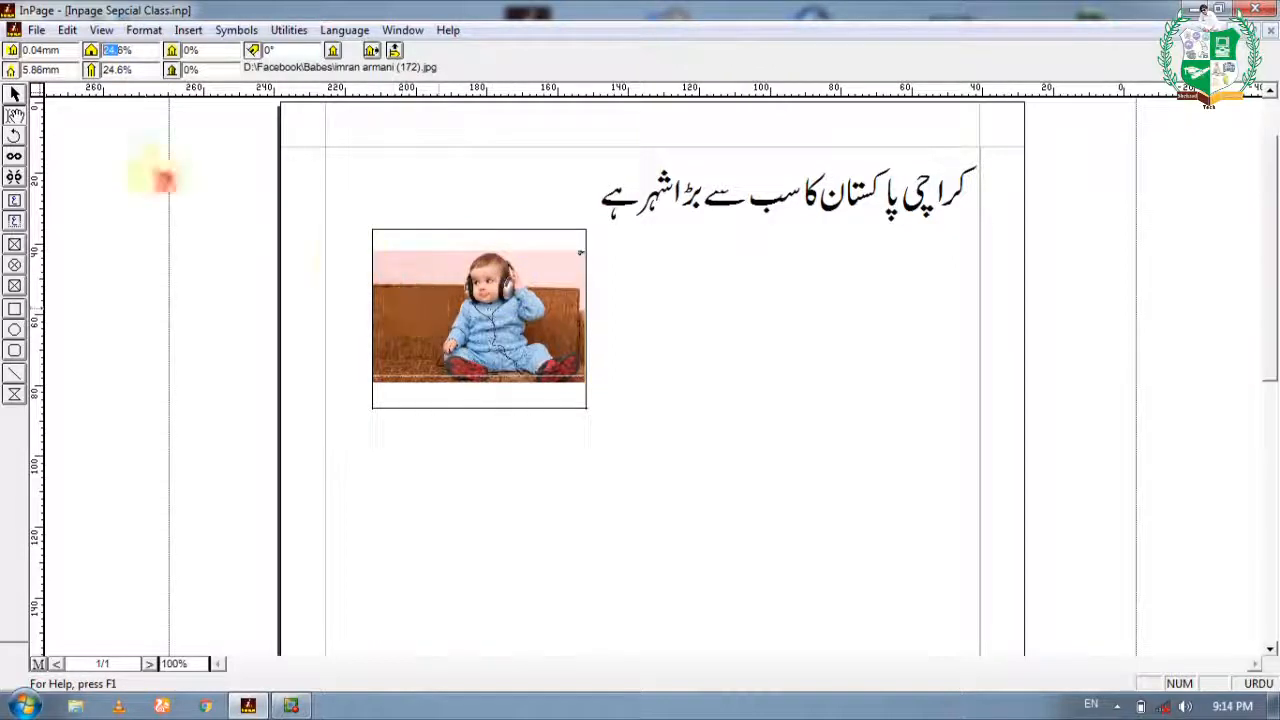
click(112, 50)
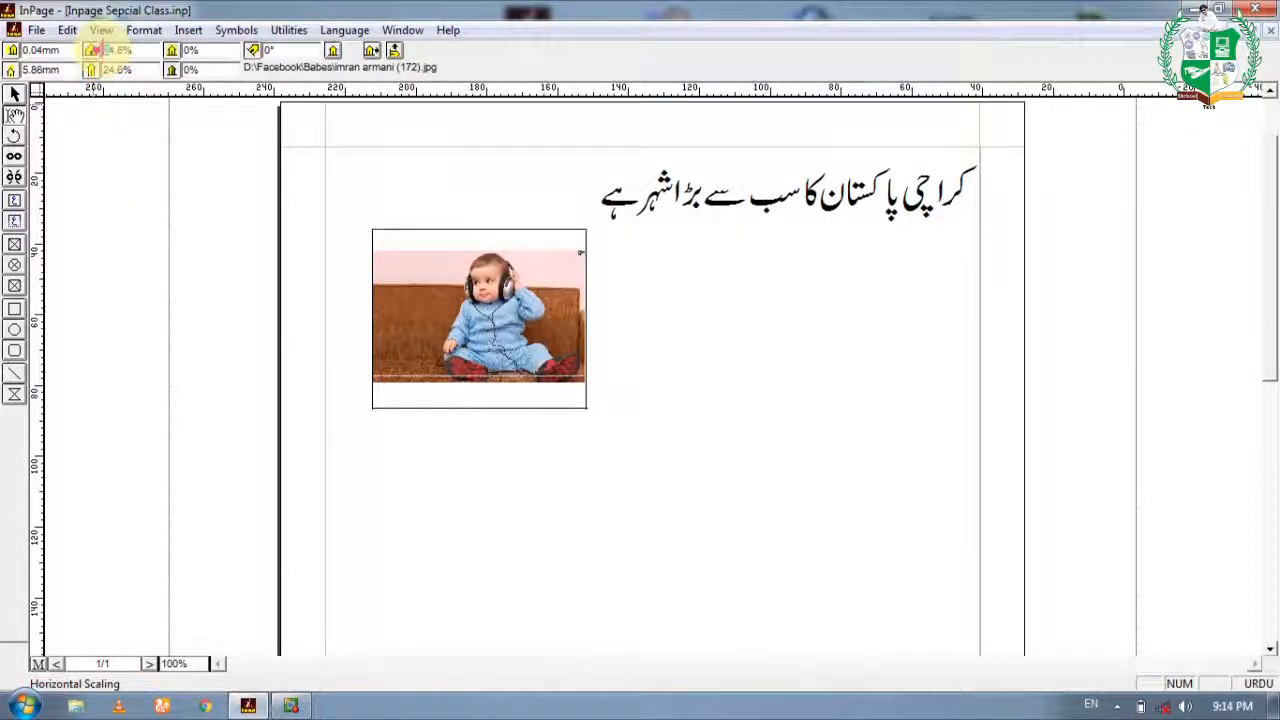
key(Return)
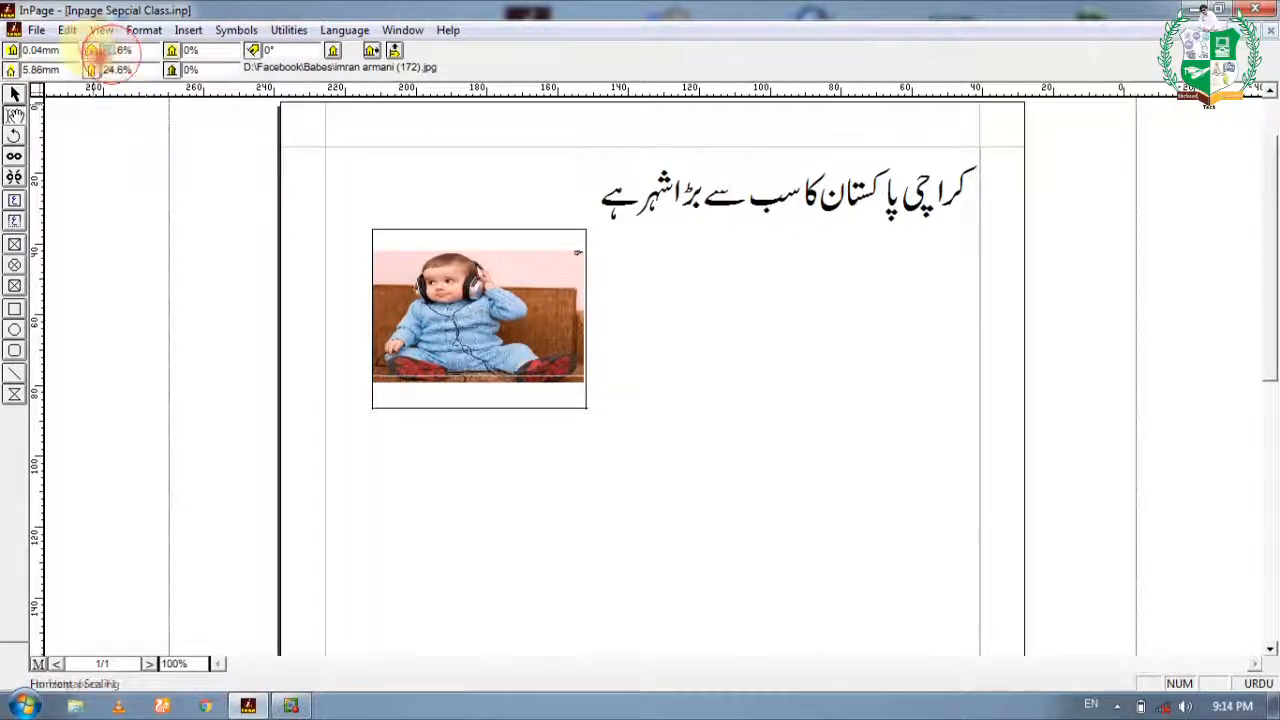
key(Return)
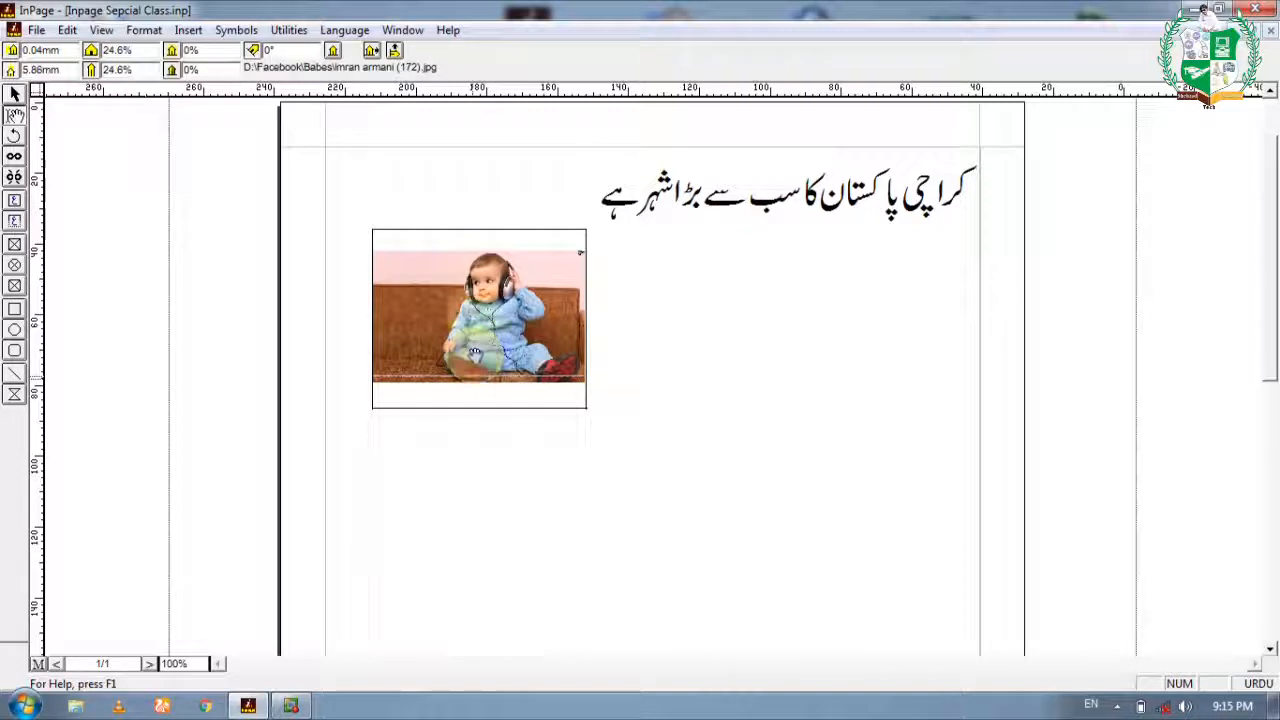
Scale the baby photo to 26.6% horizontally and 34.6% vertically, repositioning it to fill its picture box.
click(115, 70)
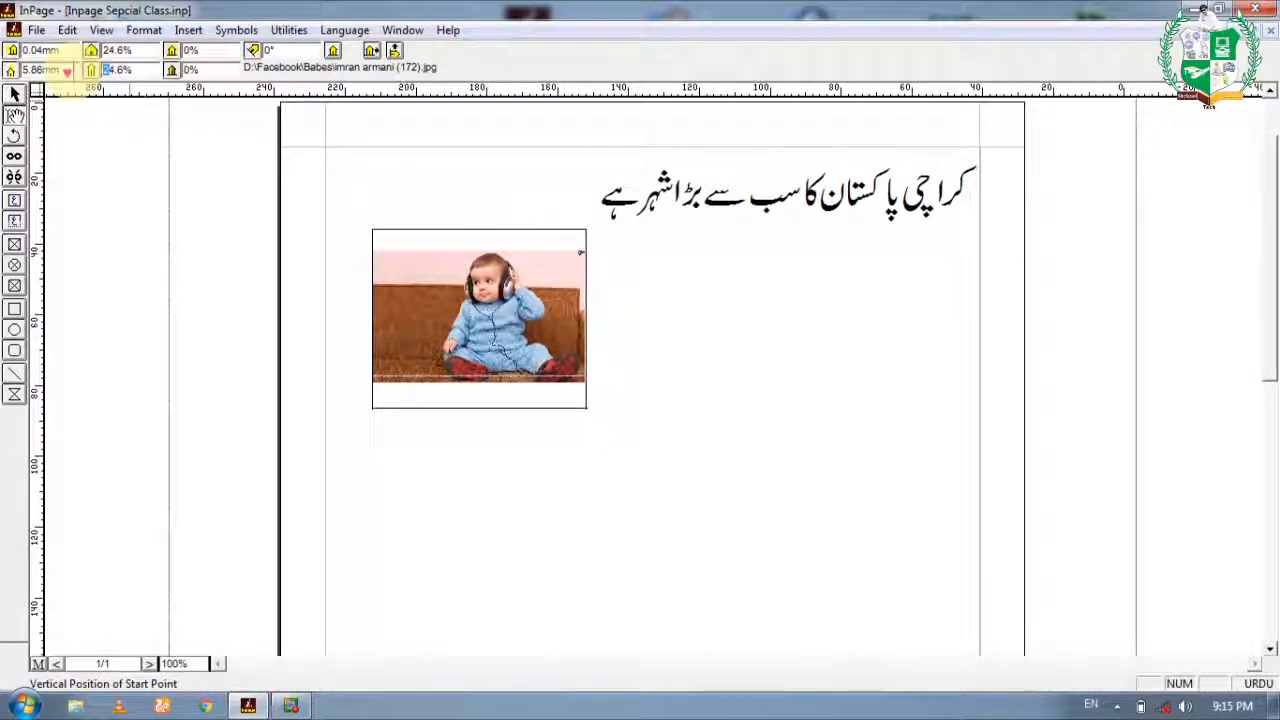
text(3)
key(Return)
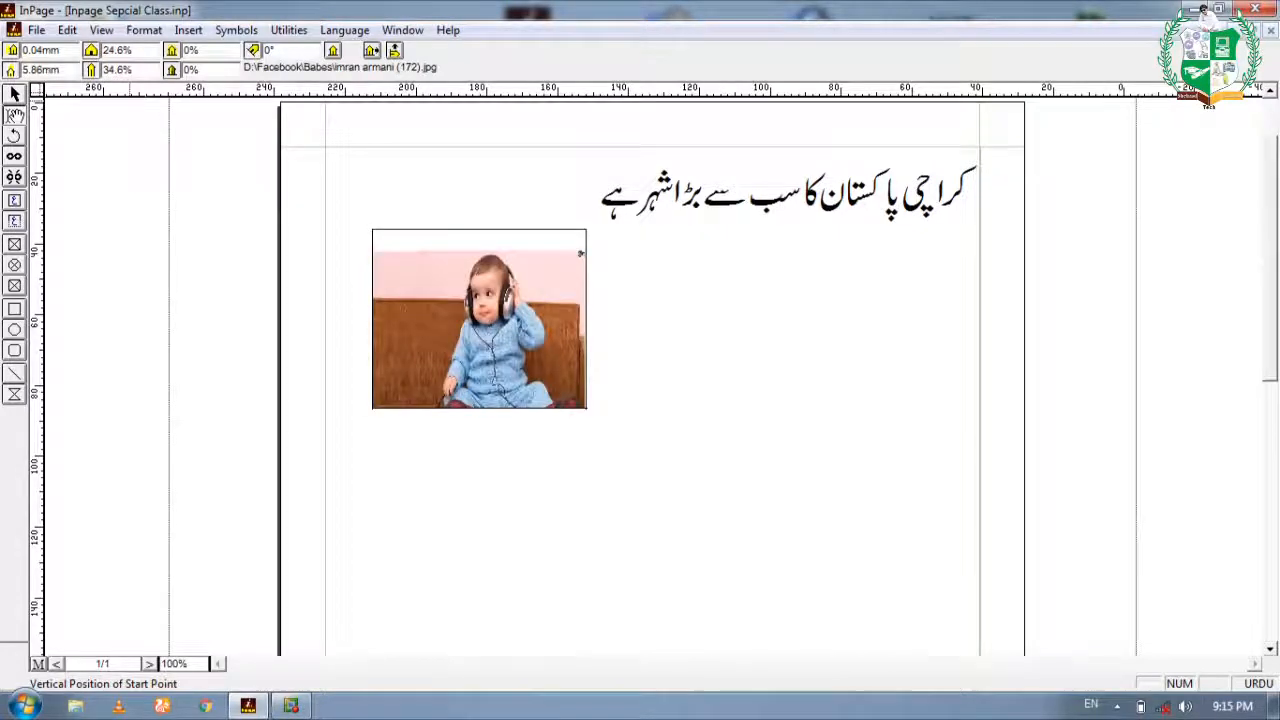
mouse_move(525, 315)
mouse_down()
mouse_move(523, 286)
mouse_move(503, 308)
mouse_up()
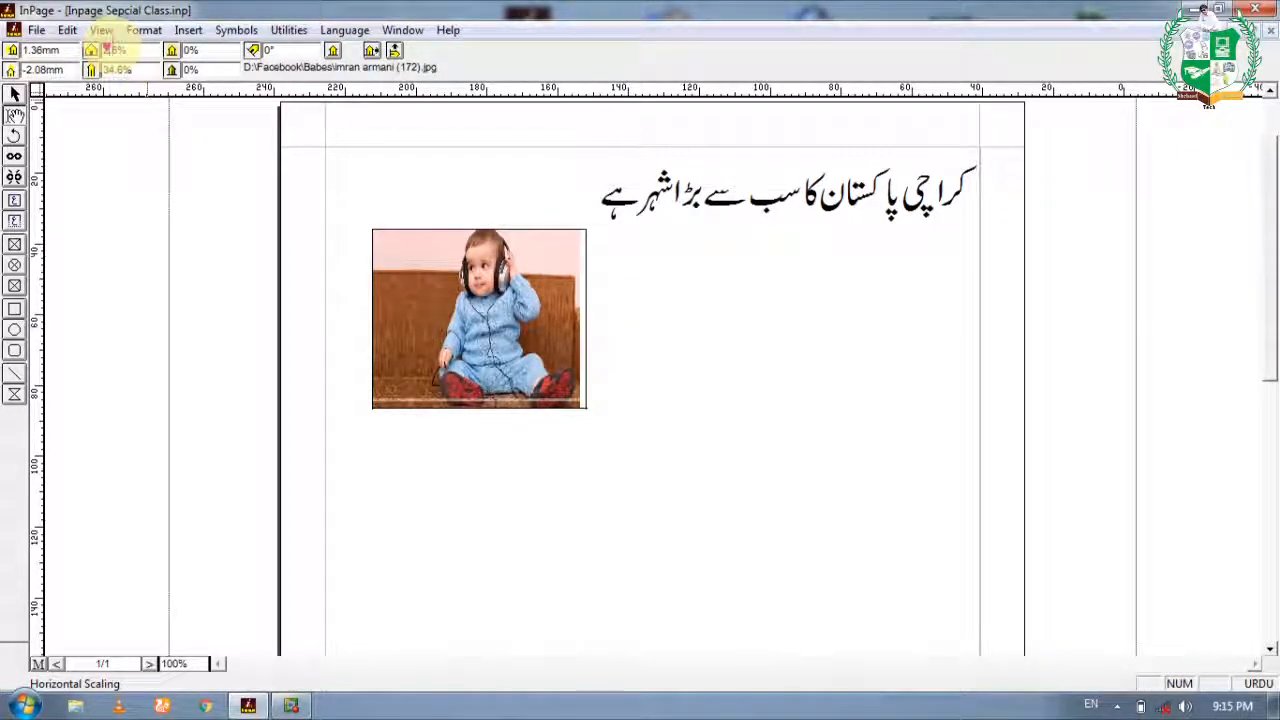
click(107, 49)
drag(478, 319, 483, 320)
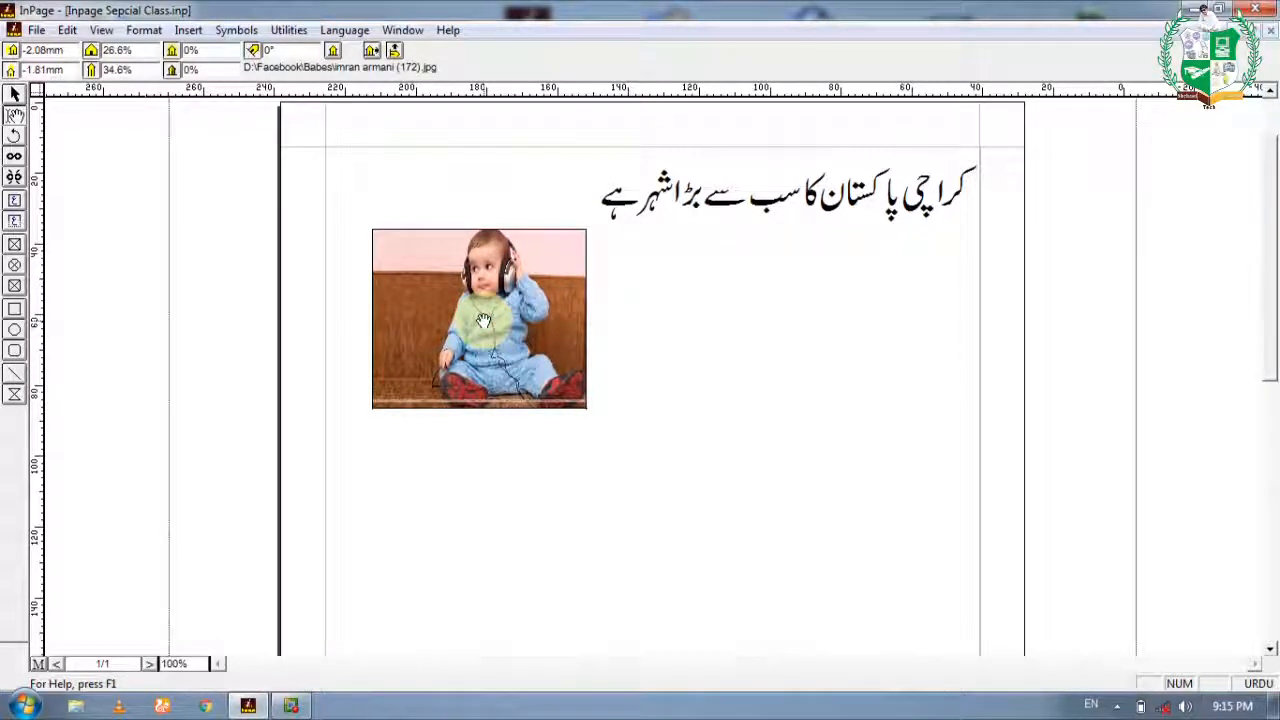
Select the baby picture box as an object and move it to the right half of the page, below the Urdu heading.
click(15, 94)
click(505, 346)
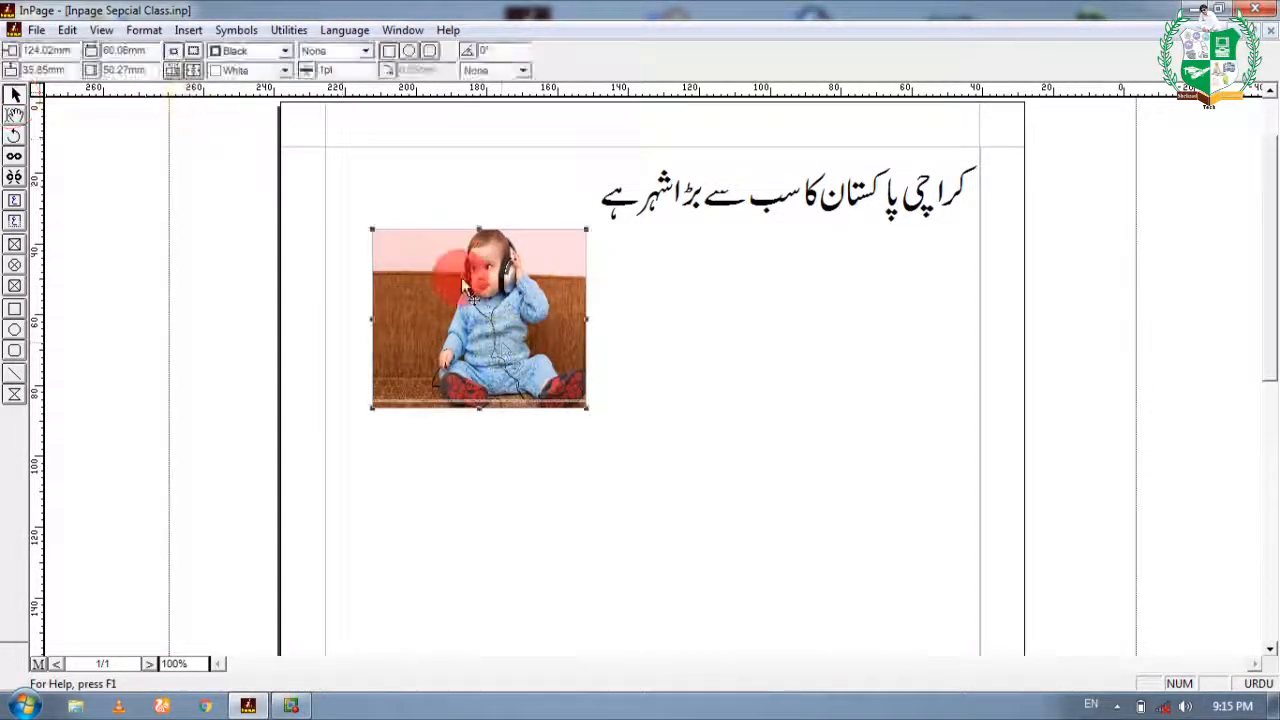
drag(505, 346, 711, 414)
drag(528, 314, 767, 315)
click(587, 341)
click(567, 343)
Move the baby picture box back to the left half of the page, below the Urdu heading.
click(188, 30)
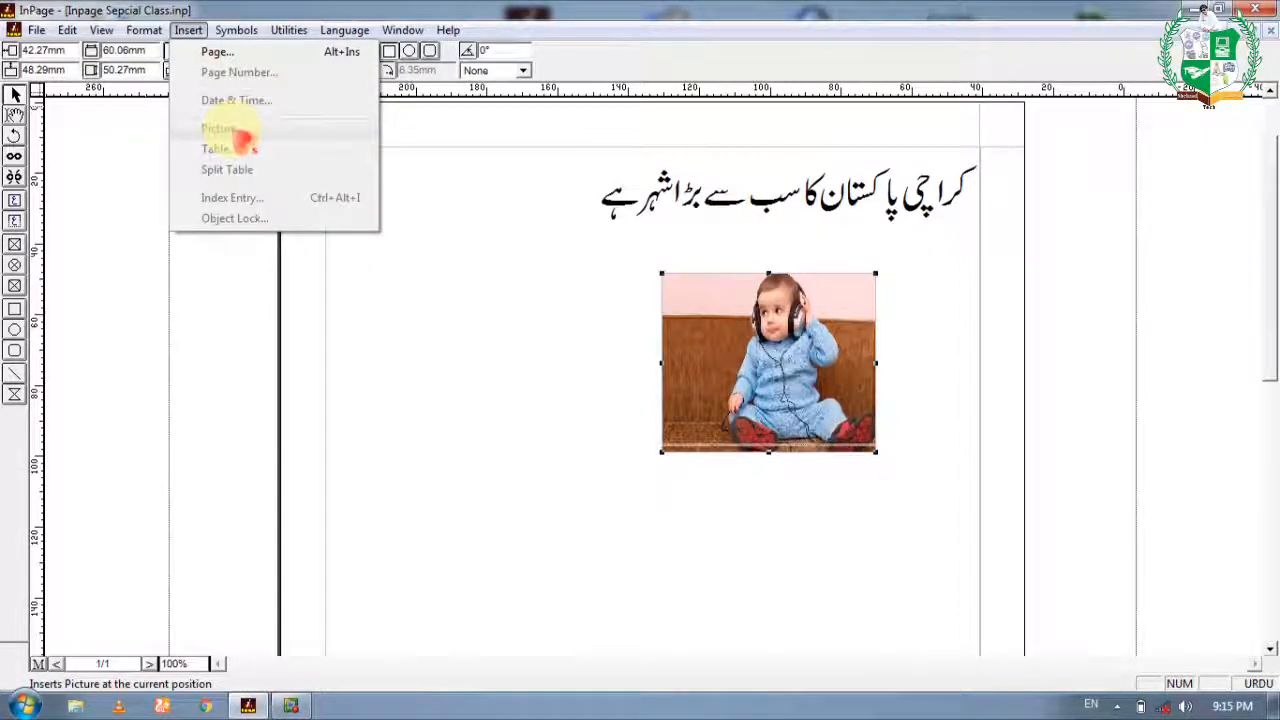
click(767, 359)
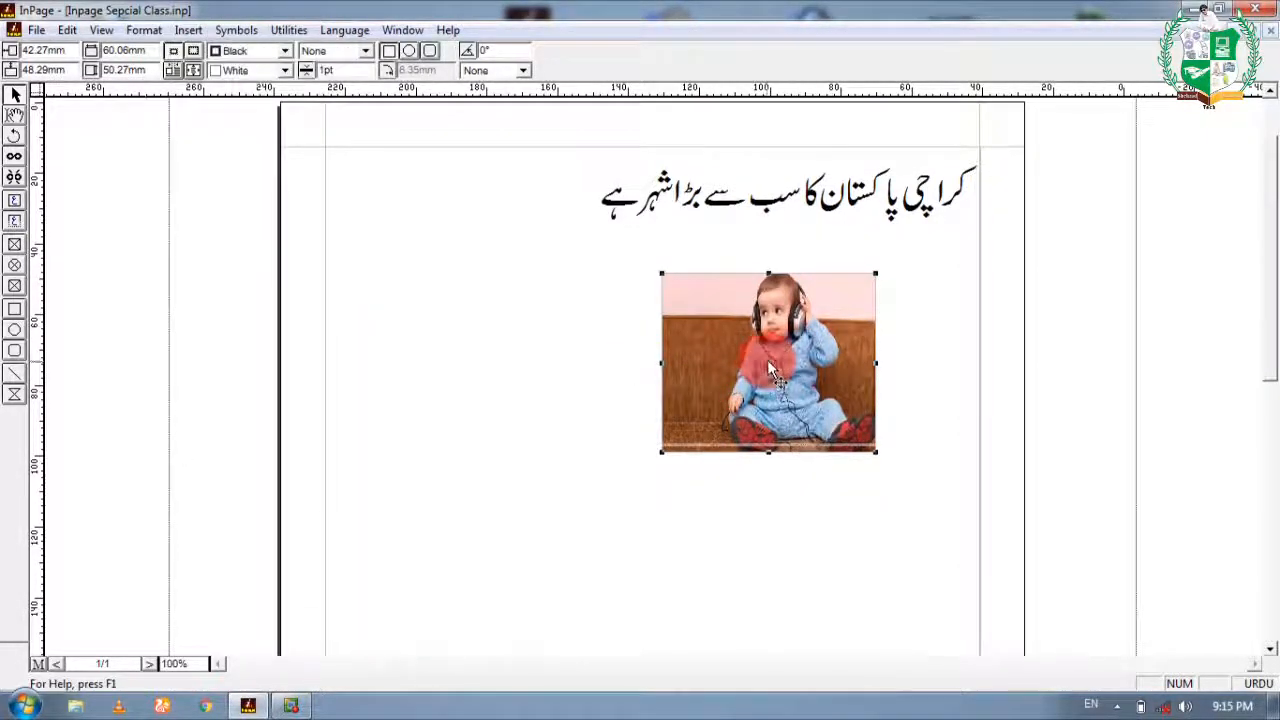
drag(767, 359, 477, 368)
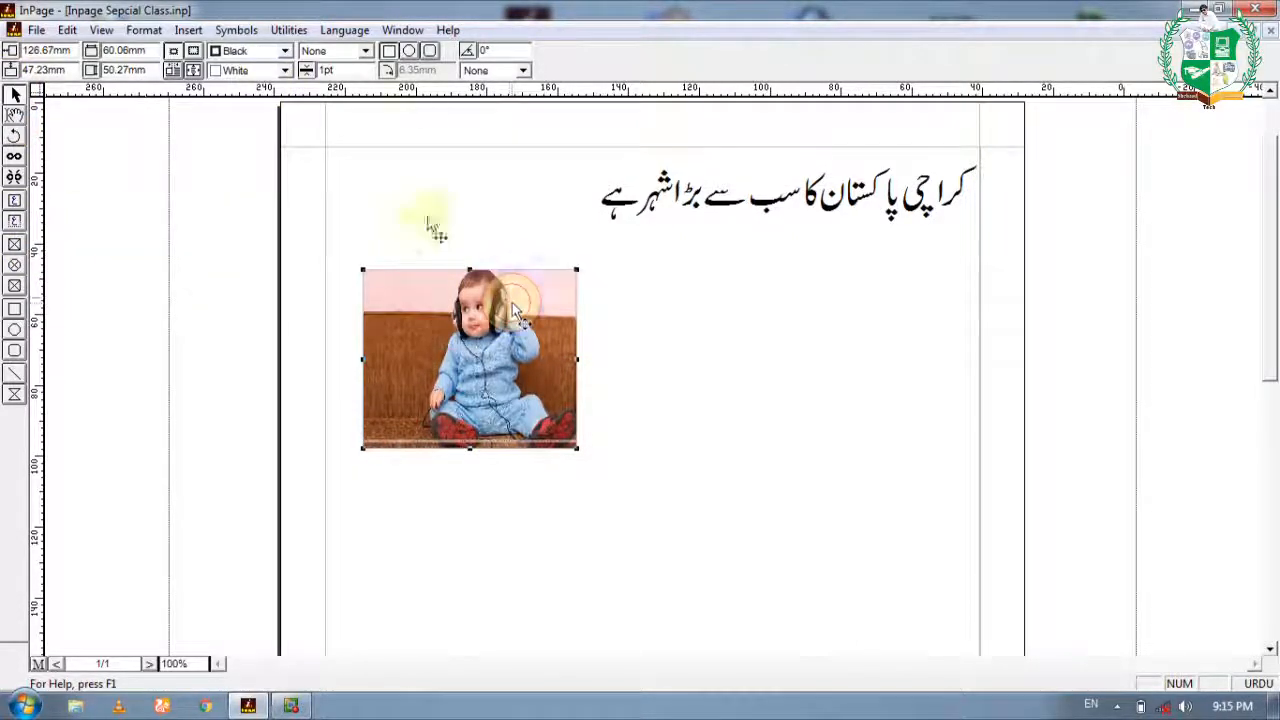
Try the rounded and oval shapes on the baby picture box, and restore its rectangular shape.
click(431, 52)
click(410, 51)
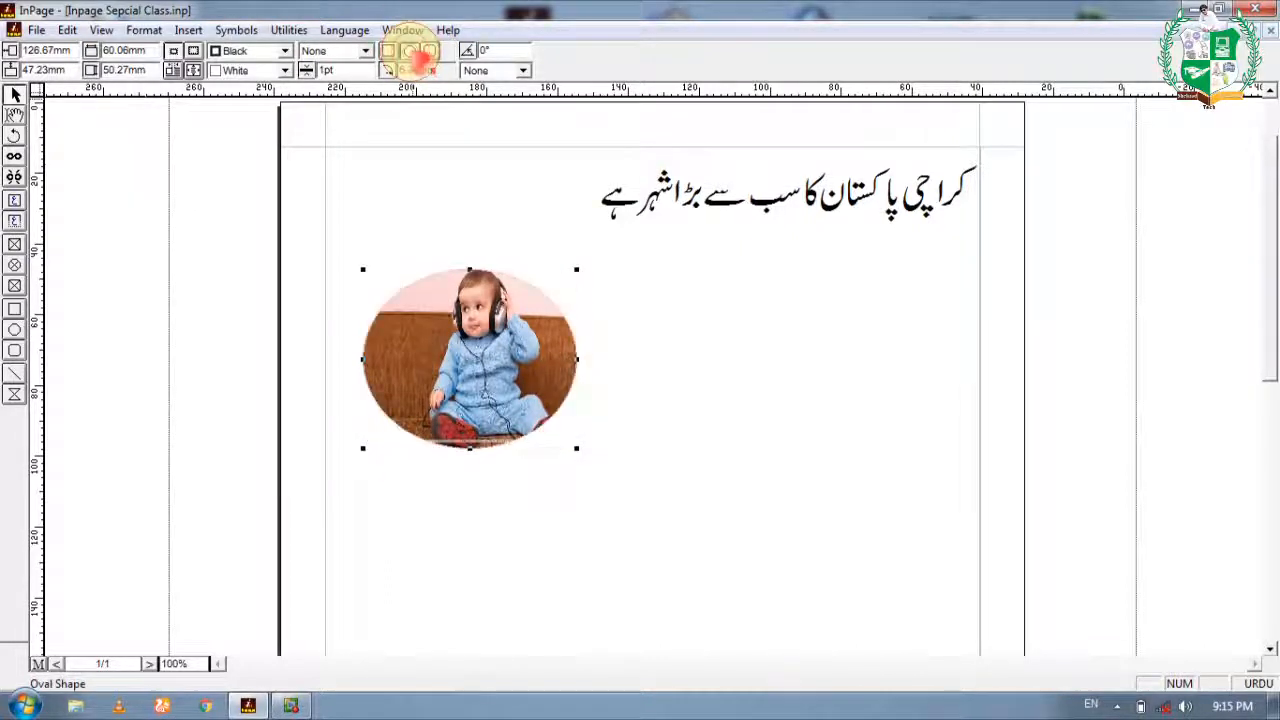
click(390, 51)
click(430, 51)
click(390, 51)
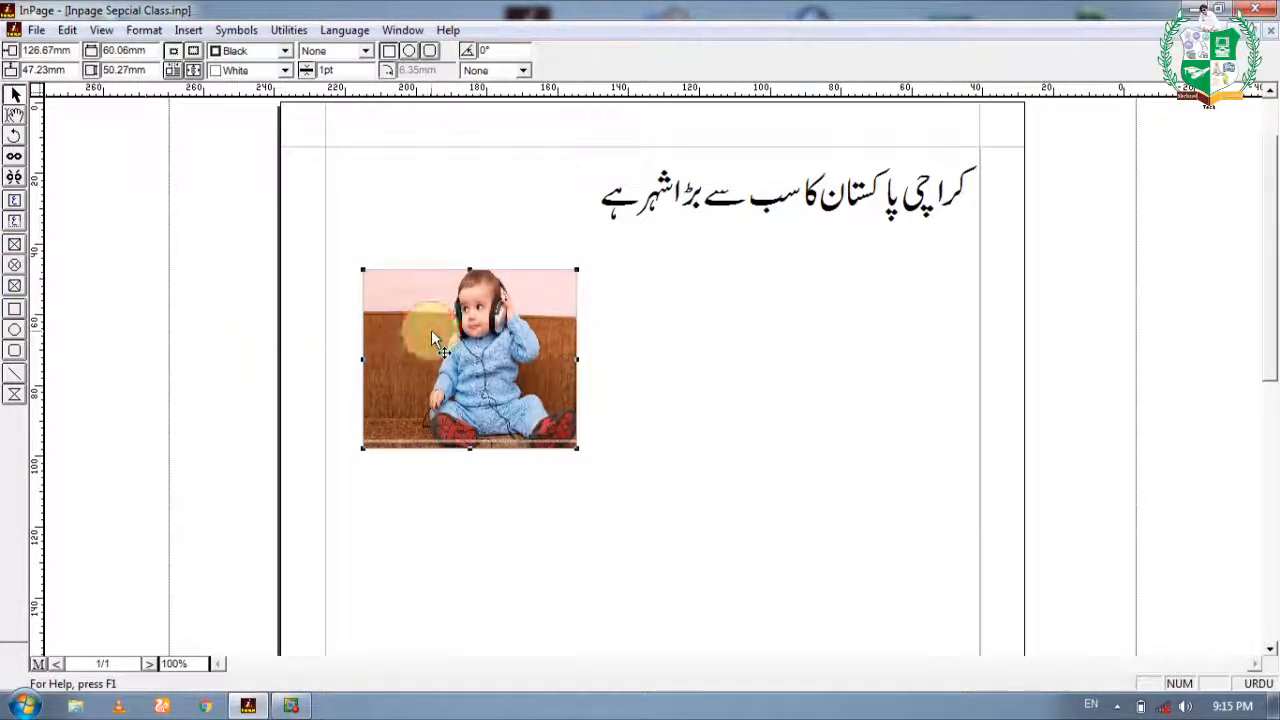
Delete the baby picture box and draw a rounded rectangle about 61 by 41 mm in its place.
key(Delete)
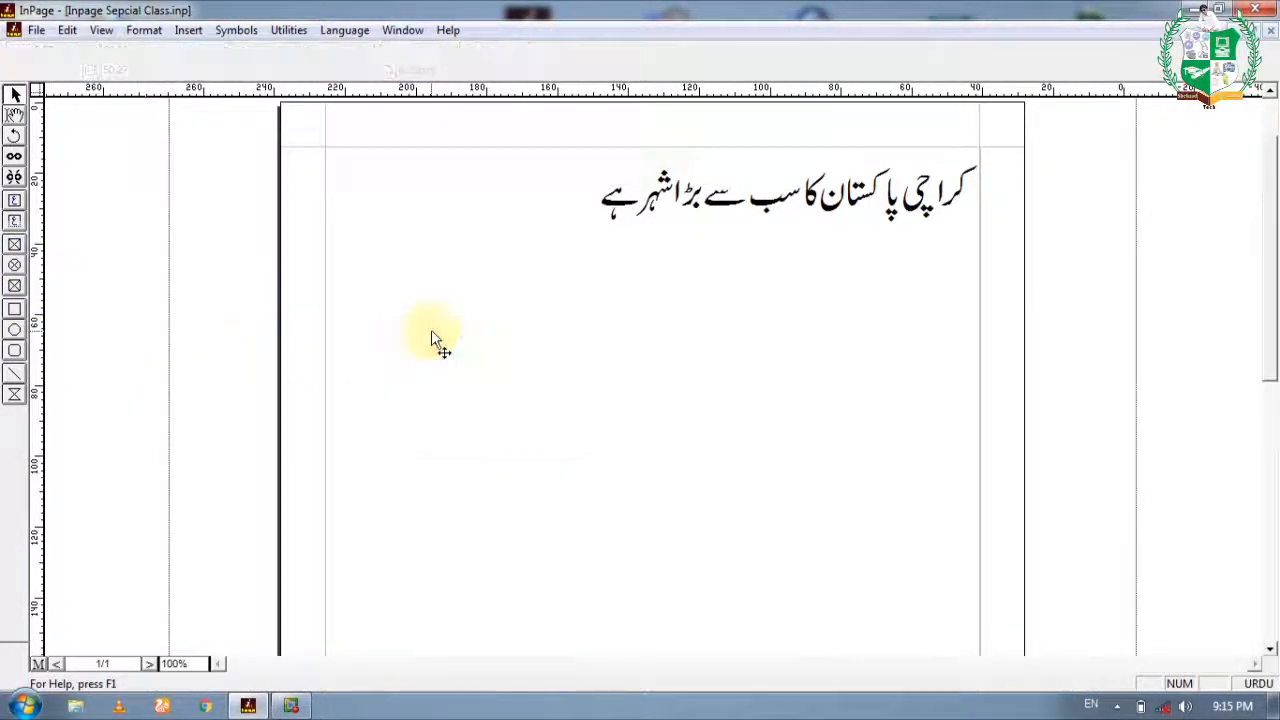
click(18, 310)
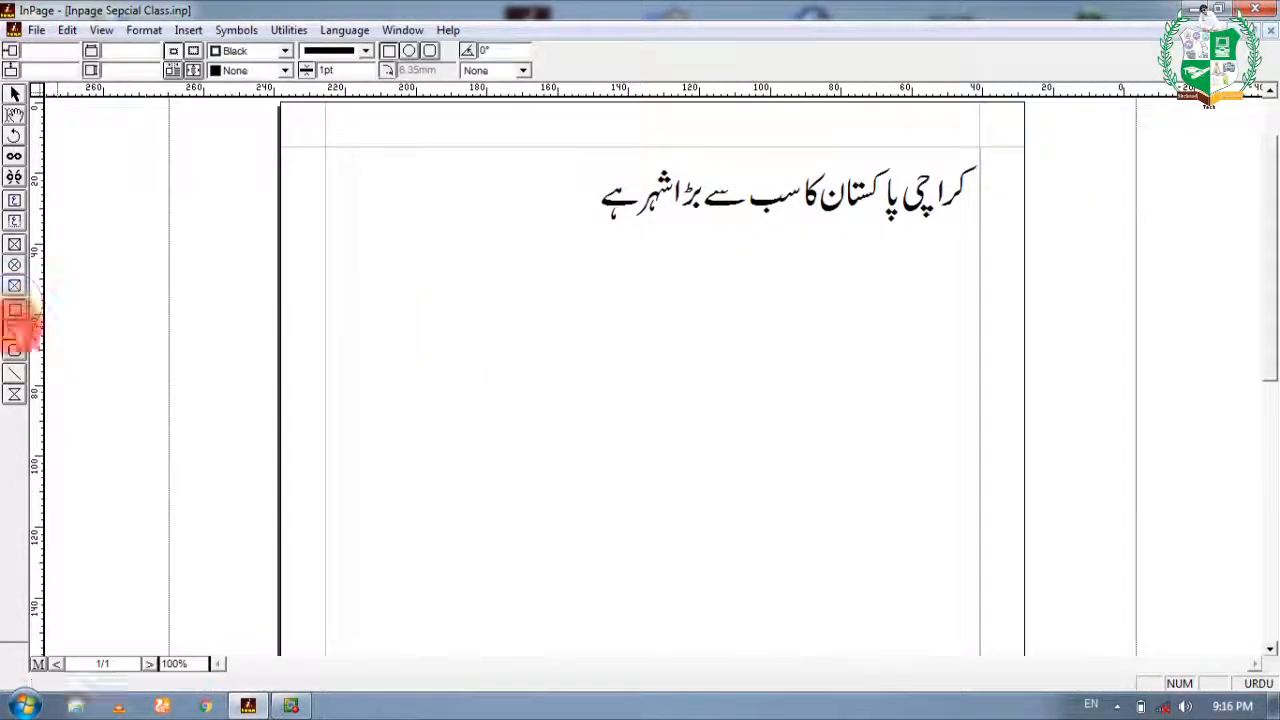
drag(382, 305, 596, 448)
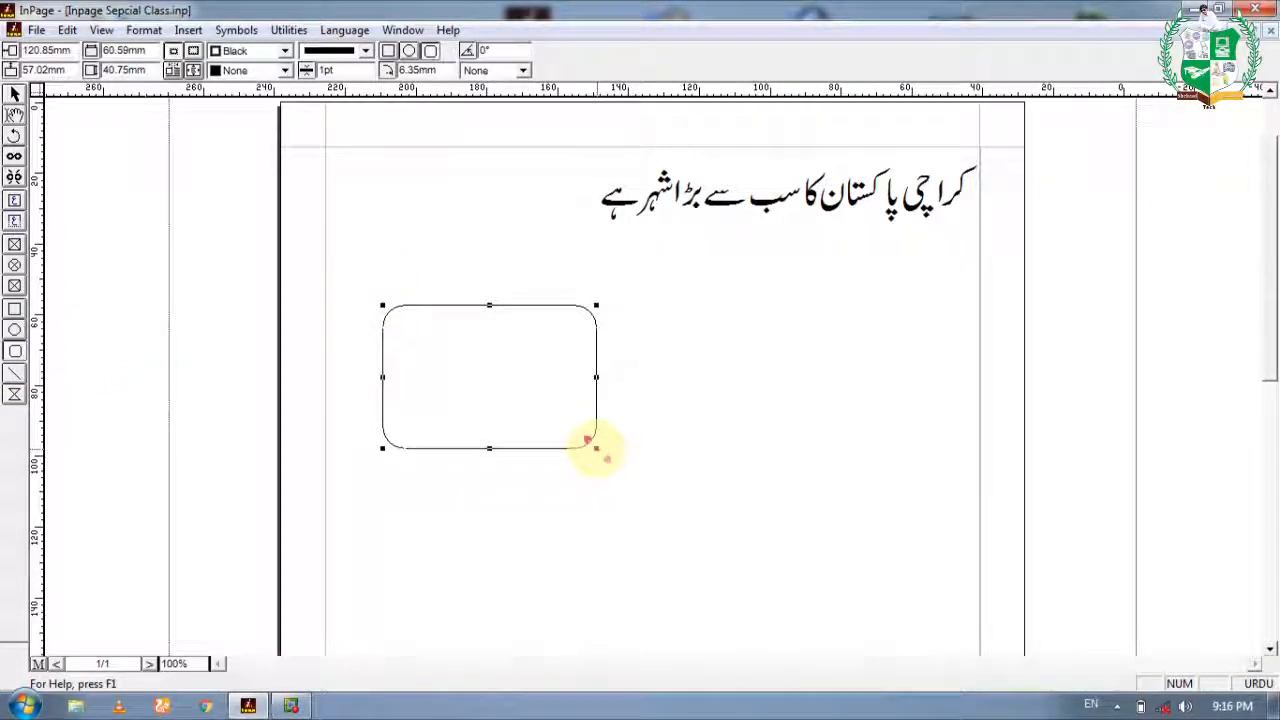
click(498, 334)
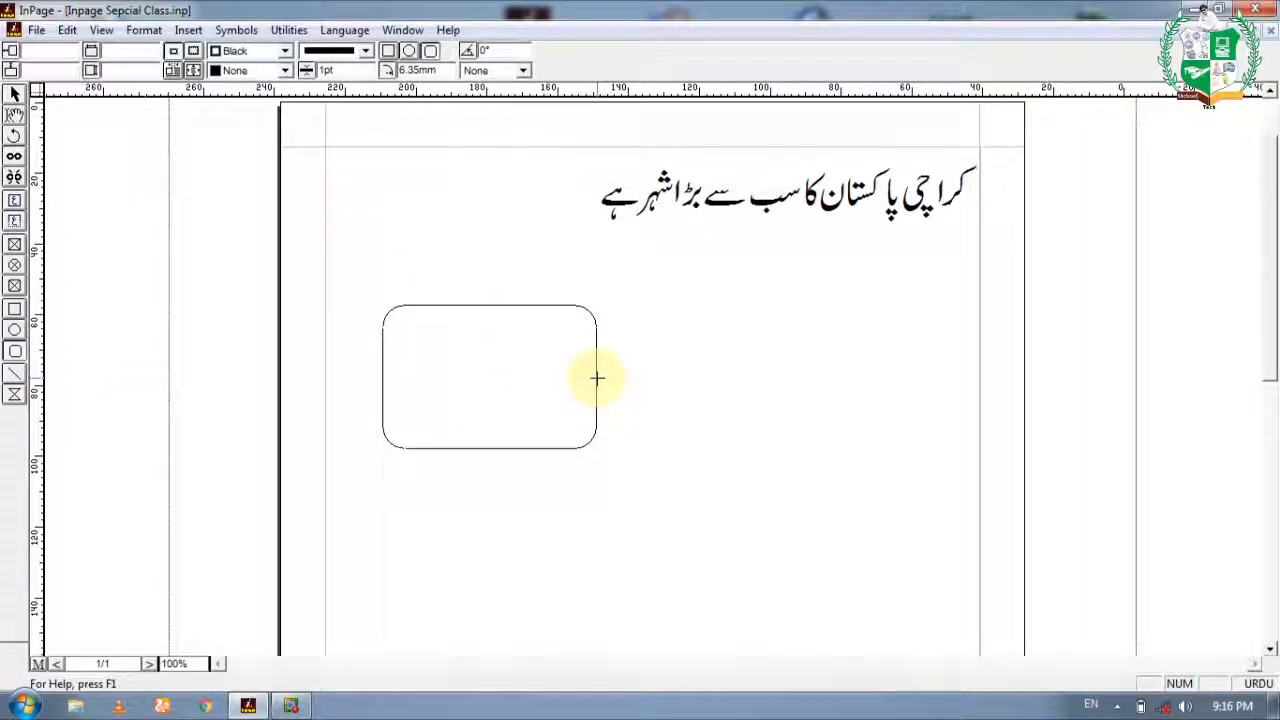
Select the rounded rectangle by its outline and delete it.
click(14, 94)
click(475, 340)
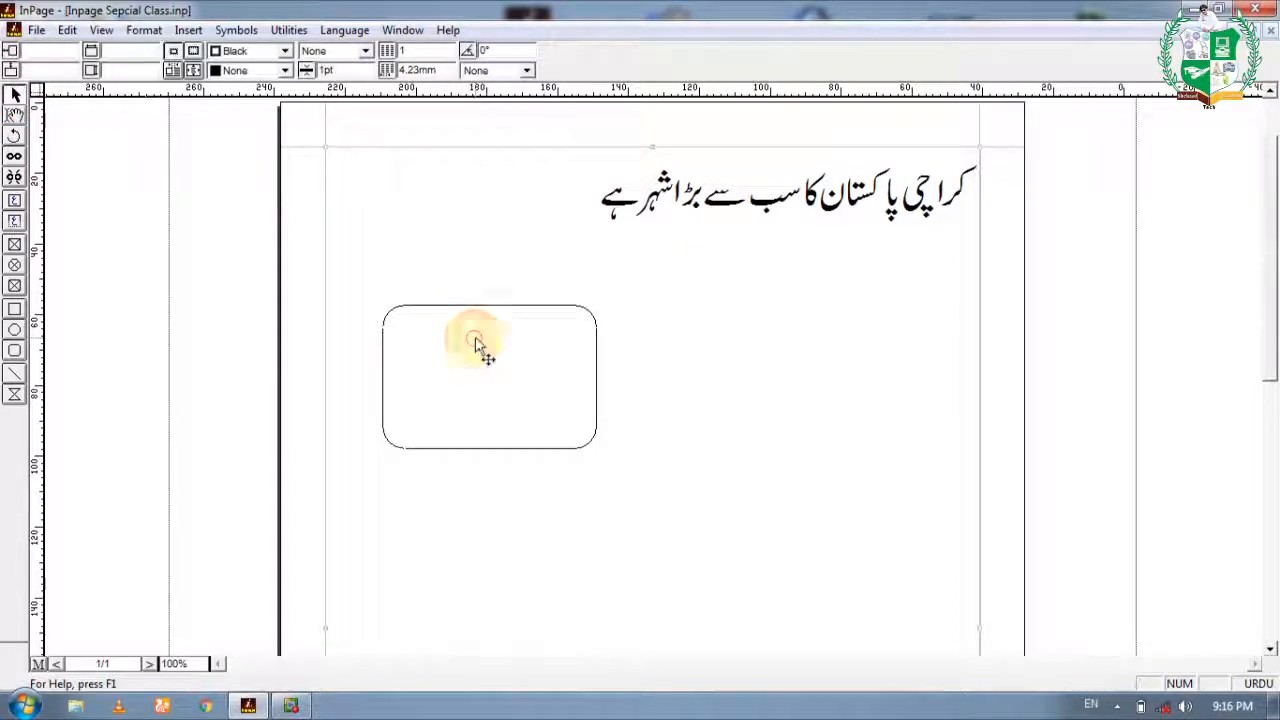
click(465, 309)
key(Delete)
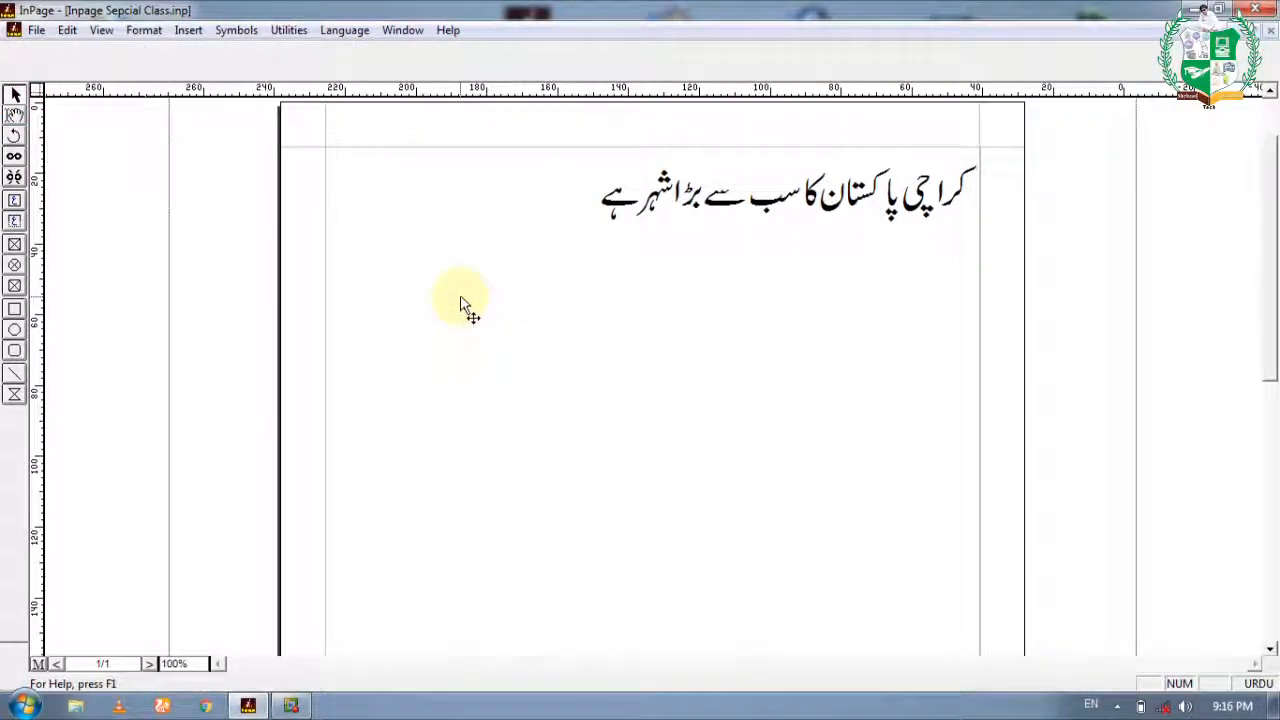
Draw a horizontal line about 180 mm long directly beneath the Urdu heading.
click(16, 393)
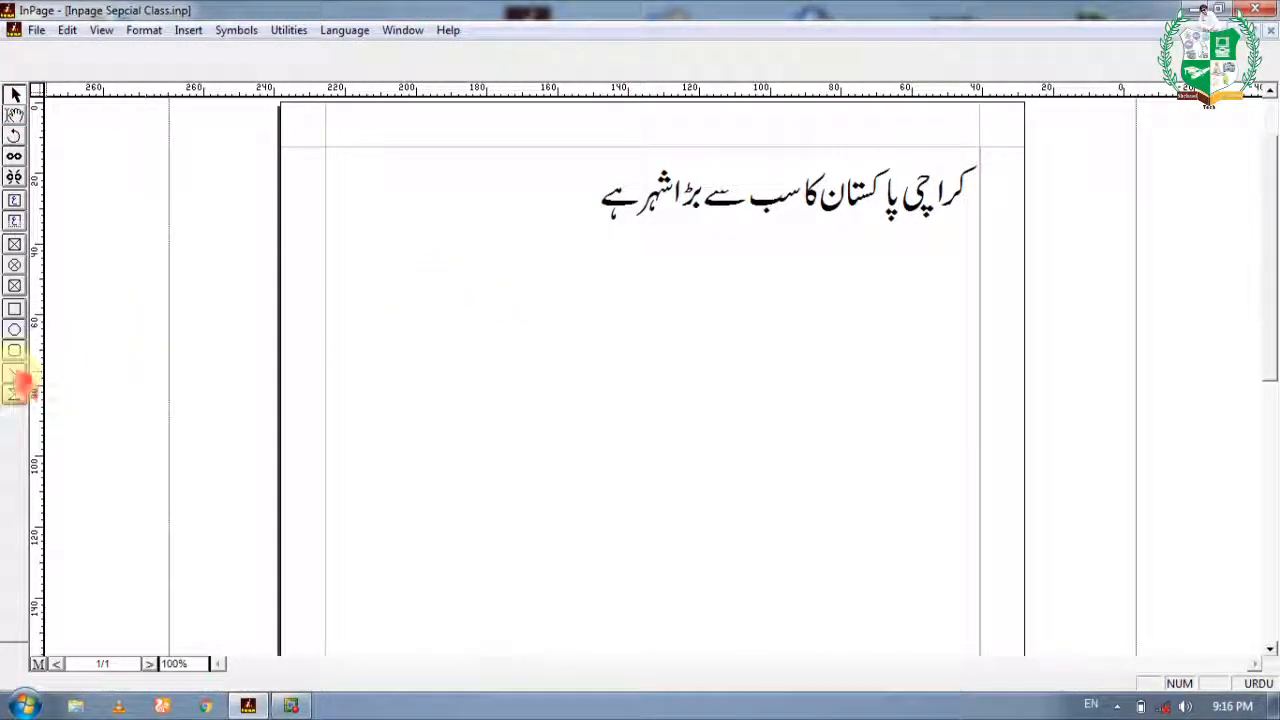
click(17, 377)
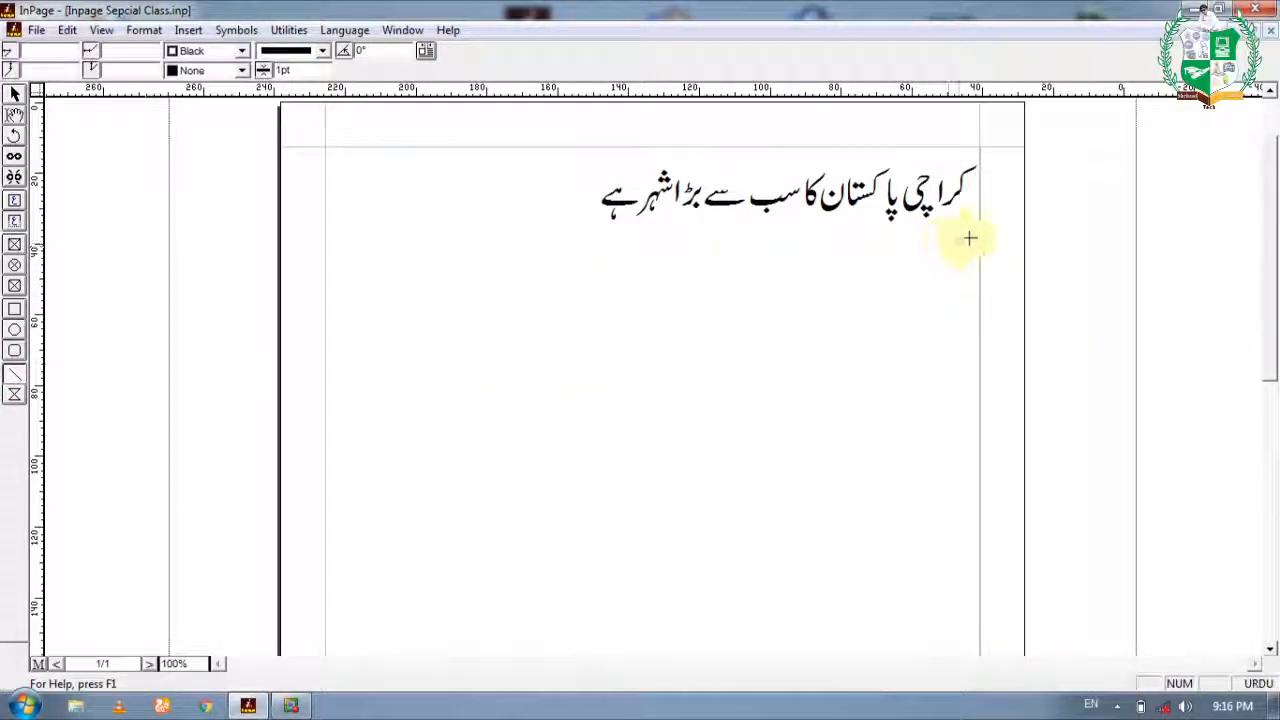
drag(978, 234, 343, 251)
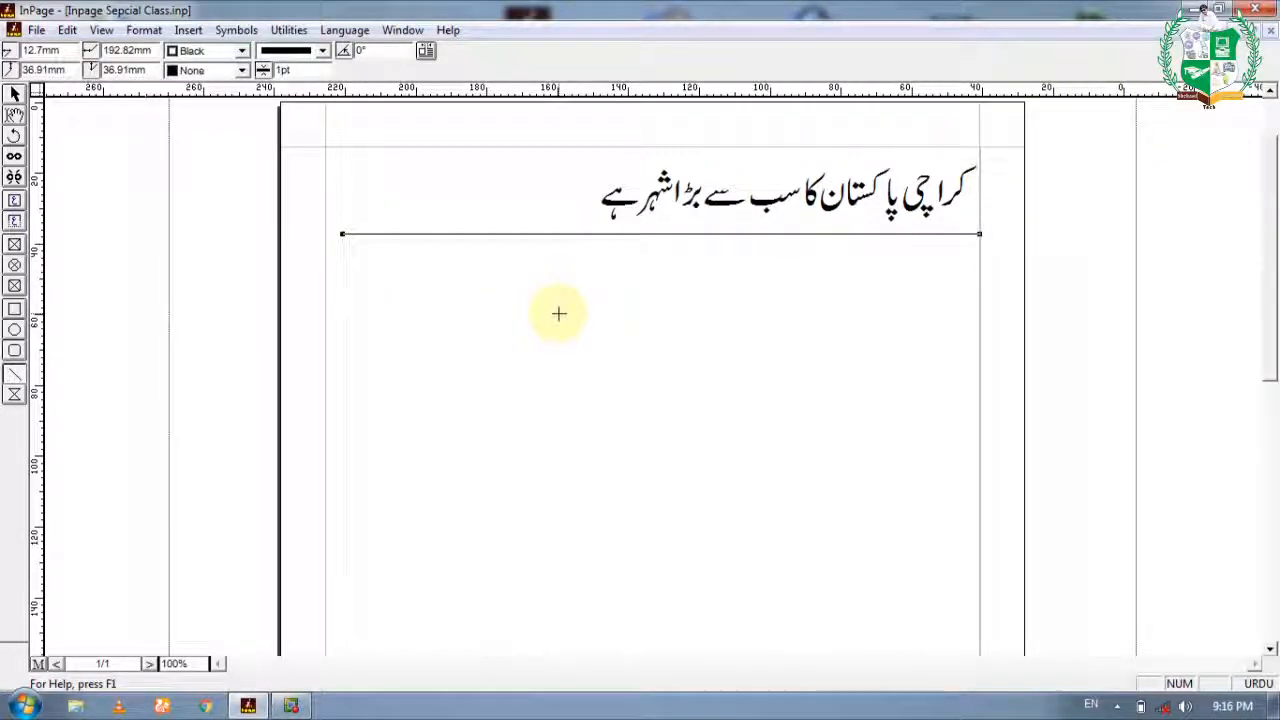
Delete the line under the Urdu heading and draw a rectangular polygon about 78 by 54 mm below the heading.
key(Delete)
click(15, 398)
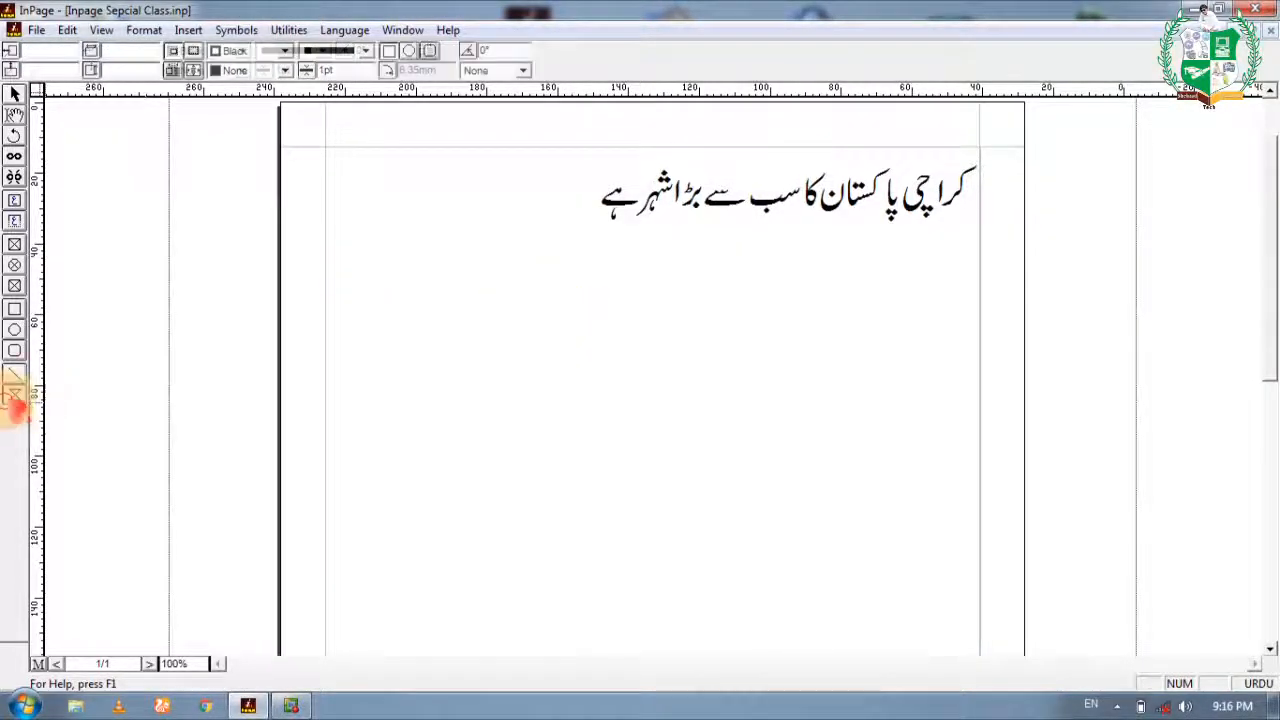
drag(407, 321, 680, 512)
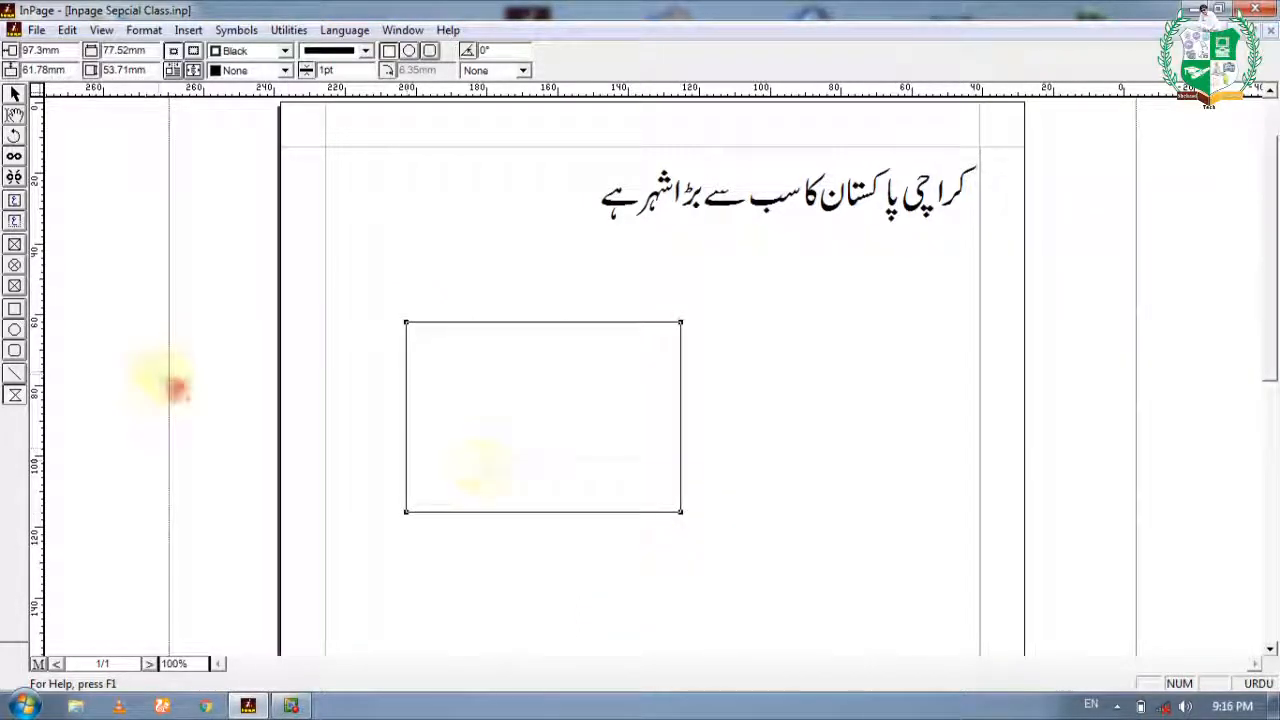
Try moving the polygon's upper-left corner slightly inward, and undo the change.
click(15, 94)
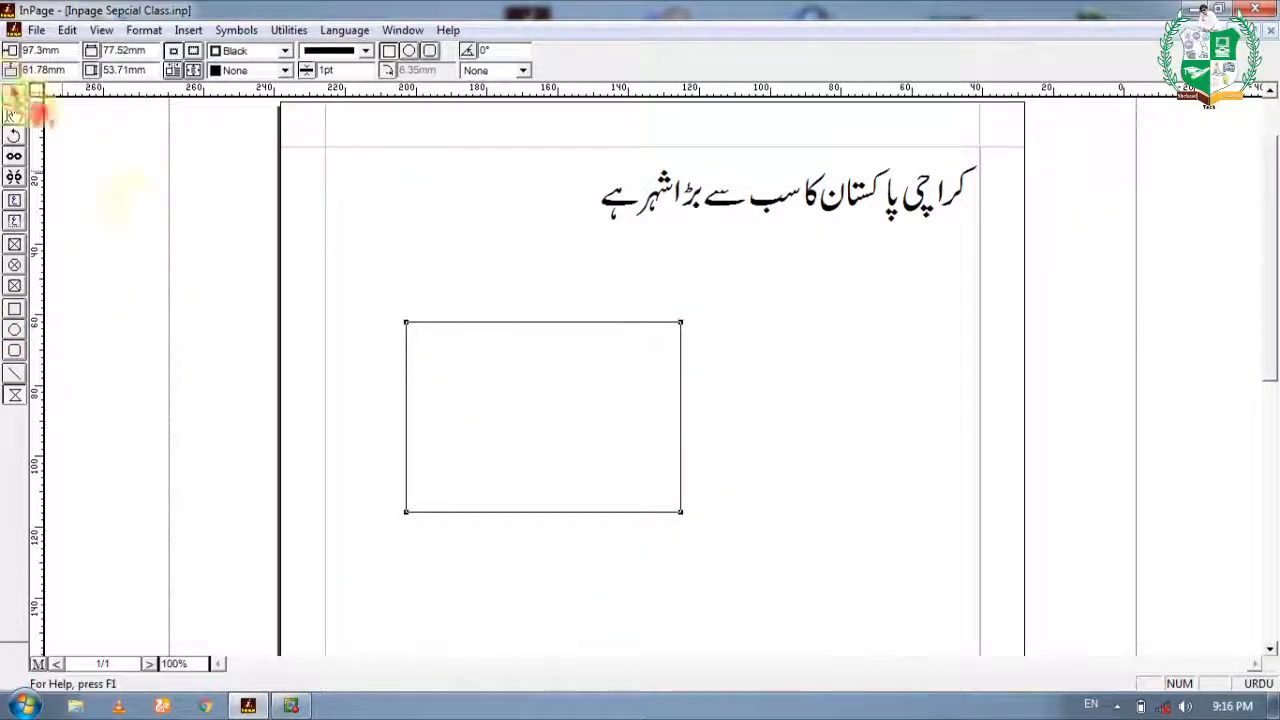
click(529, 364)
drag(405, 328, 426, 352)
key(ctrl+z)
click(15, 309)
click(17, 323)
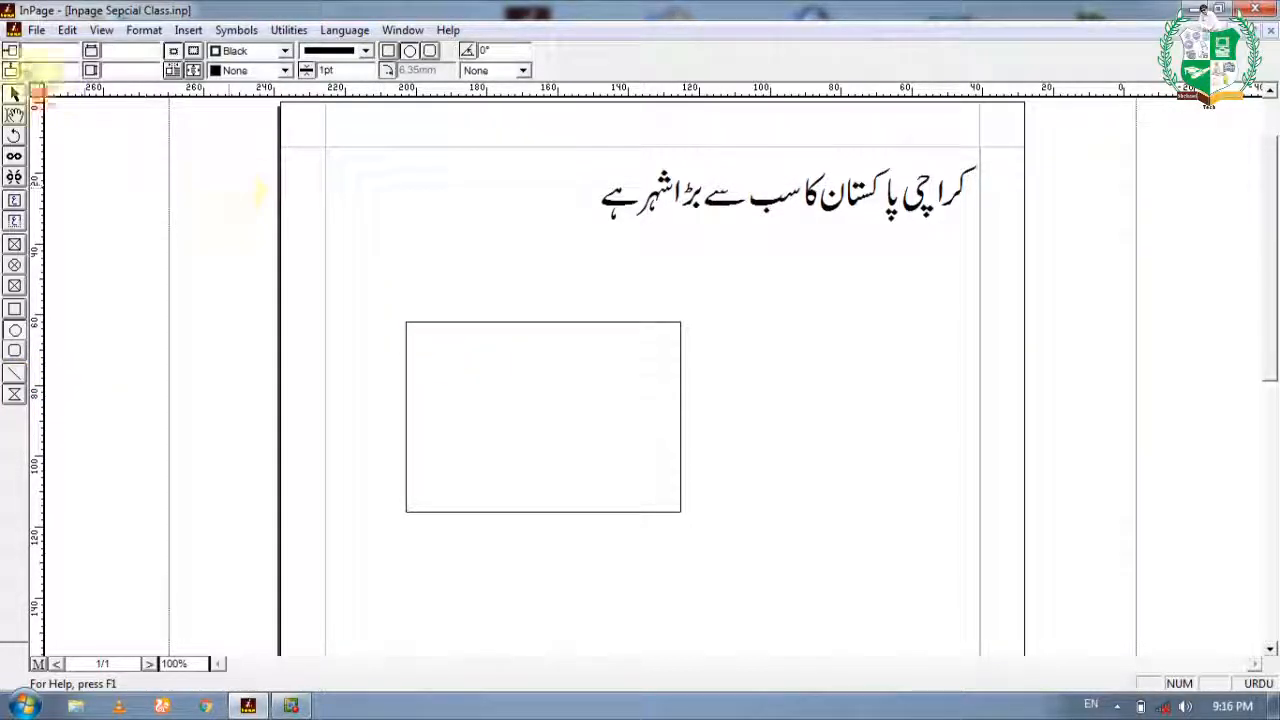
Select the polygon and move its two upper corners inward and down to form a rough trapezoid.
click(558, 427)
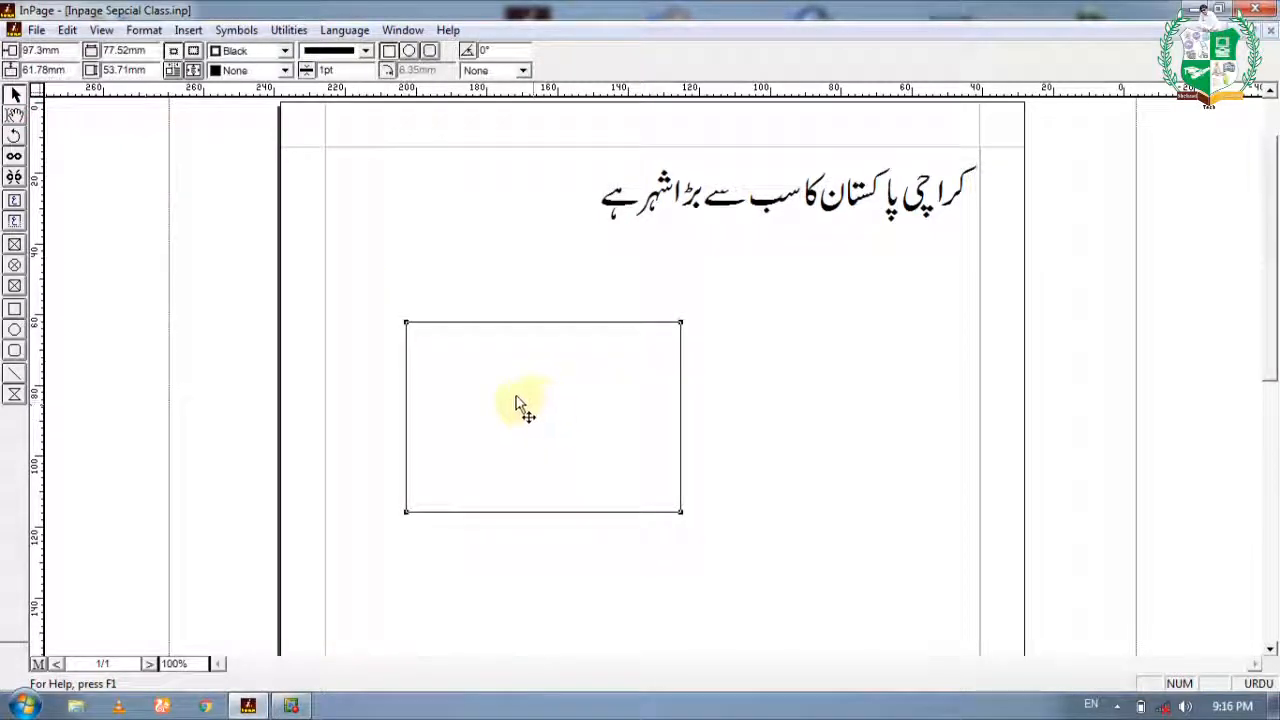
drag(406, 322, 478, 385)
drag(680, 324, 578, 375)
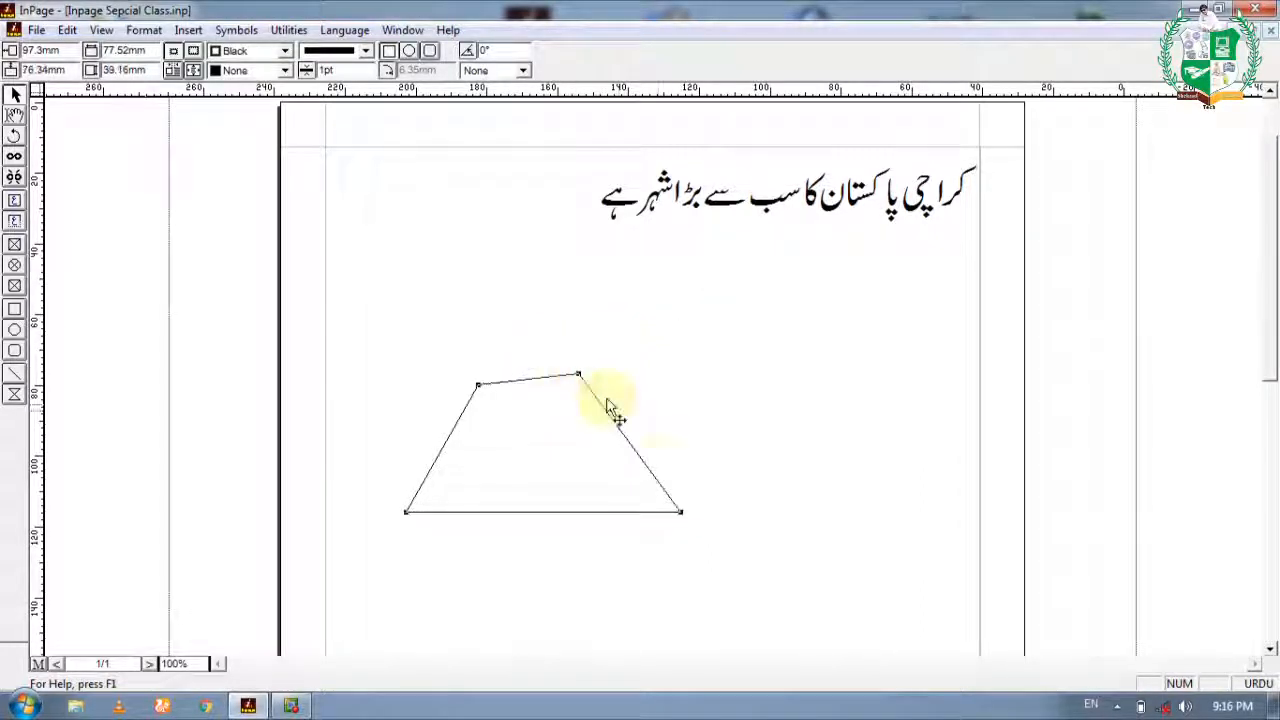
Bend the polygon's slanted sides by pulling two new points out of the right side and two out of the left side.
drag(675, 505, 620, 477)
drag(596, 424, 657, 404)
drag(455, 425, 391, 378)
drag(430, 440, 466, 436)
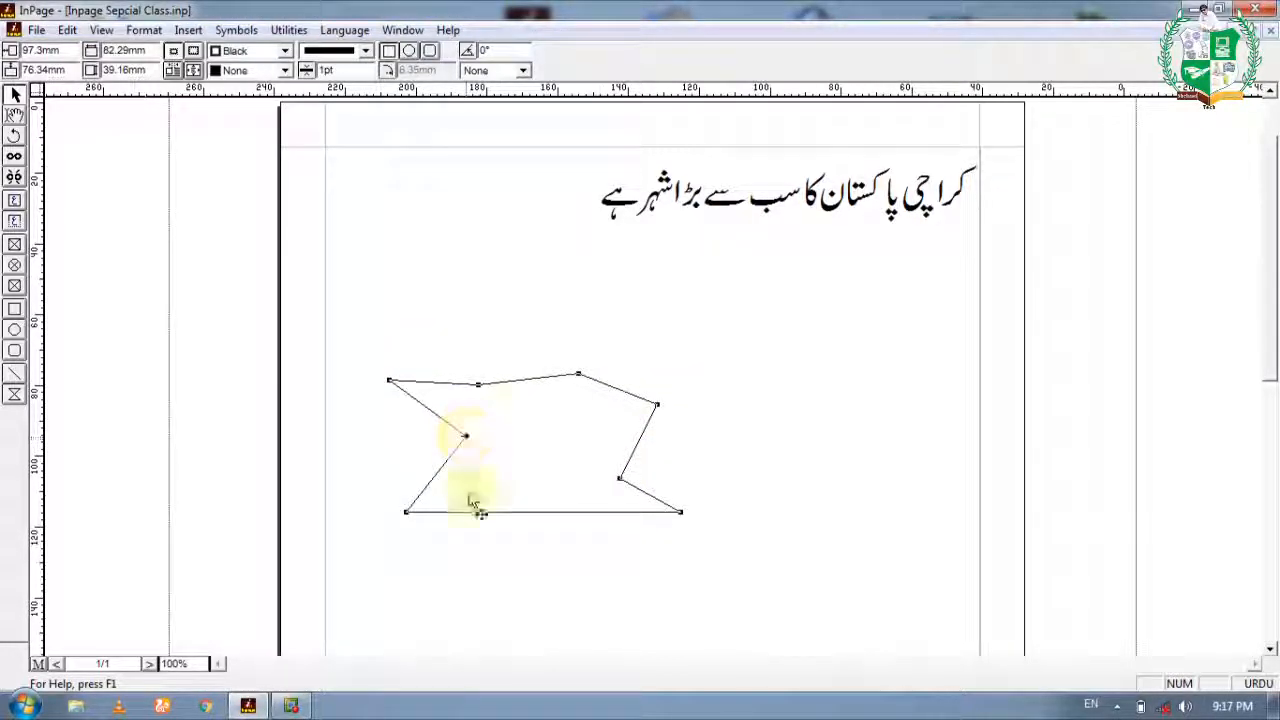
Pull two new points out of the polygon's bottom edge, one up and one down, add a point on its right side, and reselect the polygon.
drag(472, 515, 468, 471)
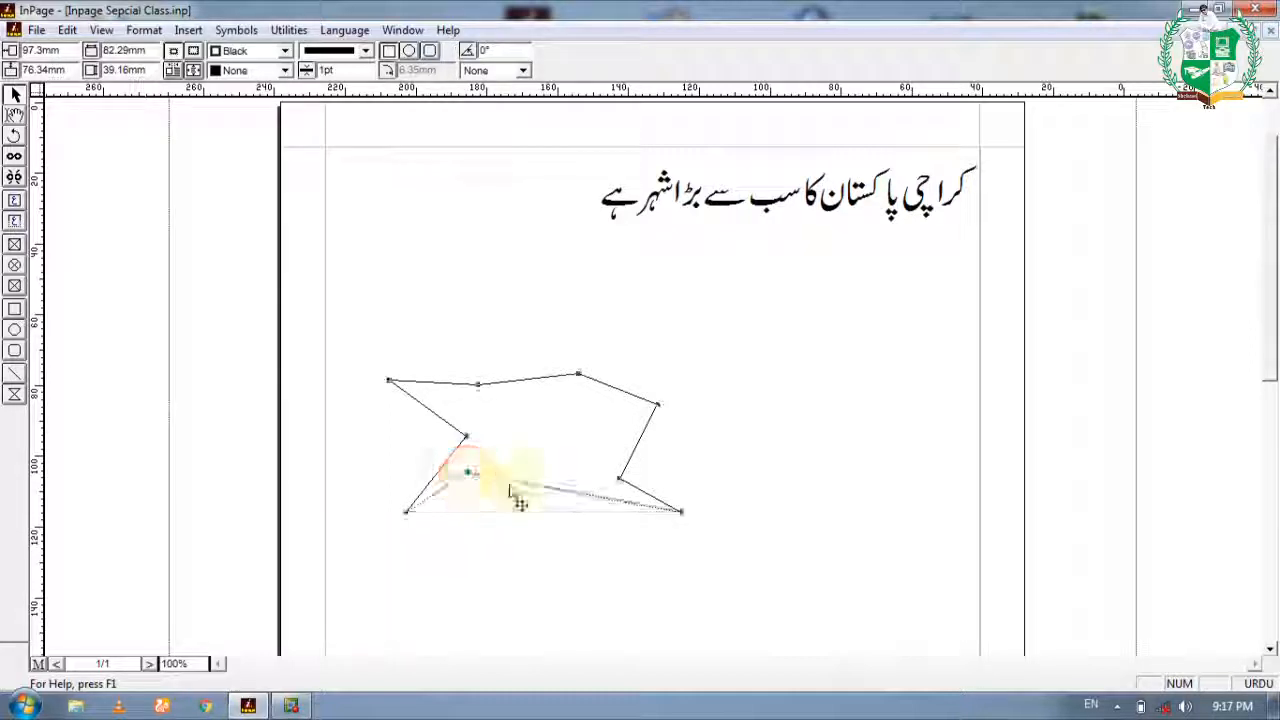
drag(590, 498, 554, 538)
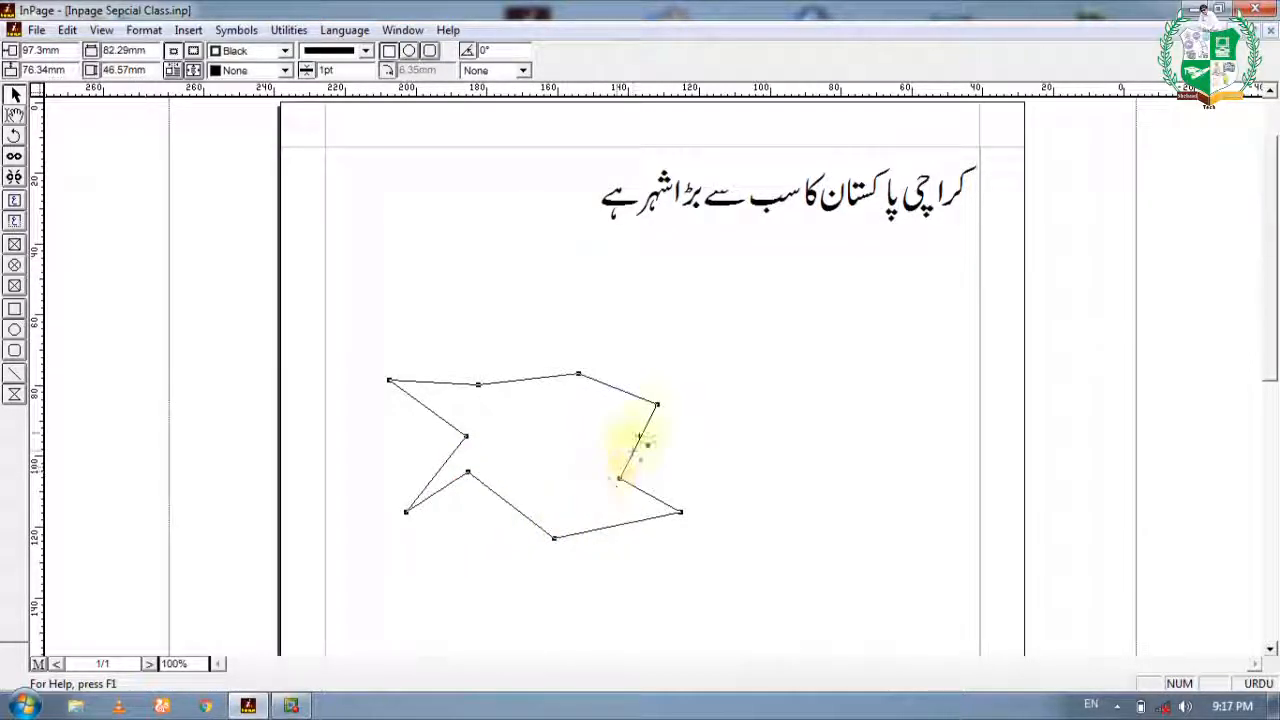
drag(637, 430, 640, 428)
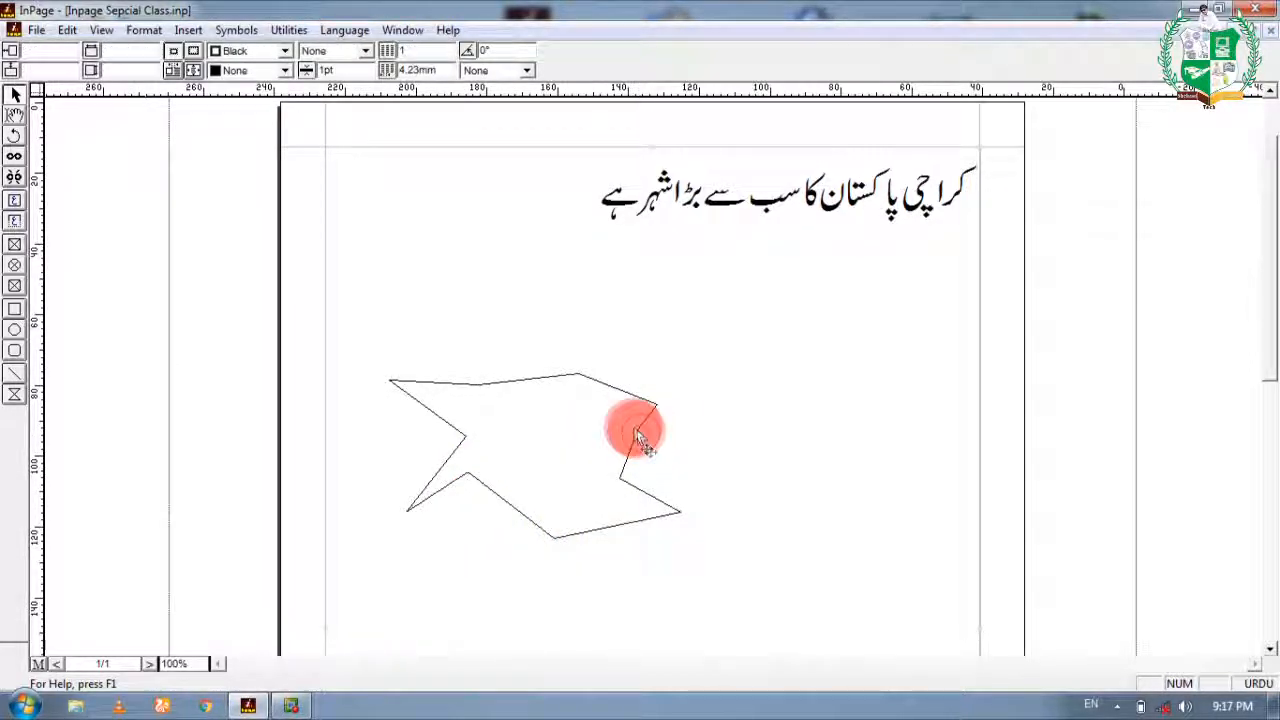
click(533, 443)
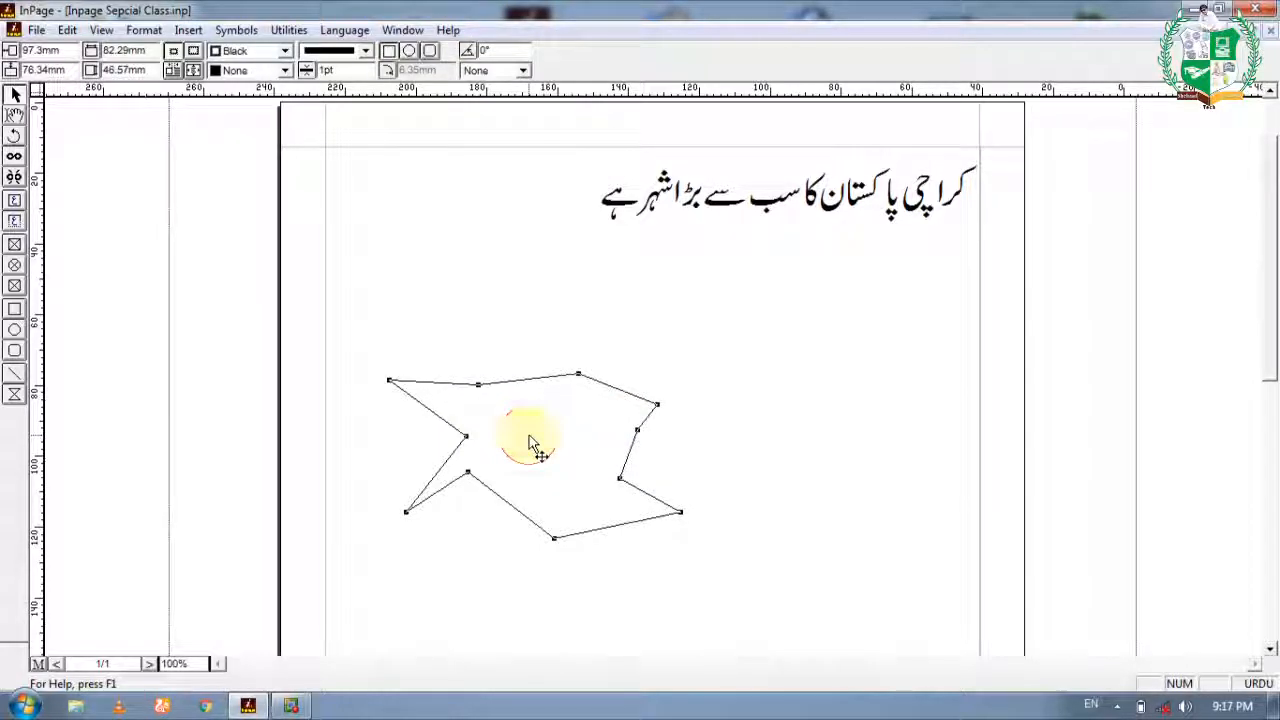